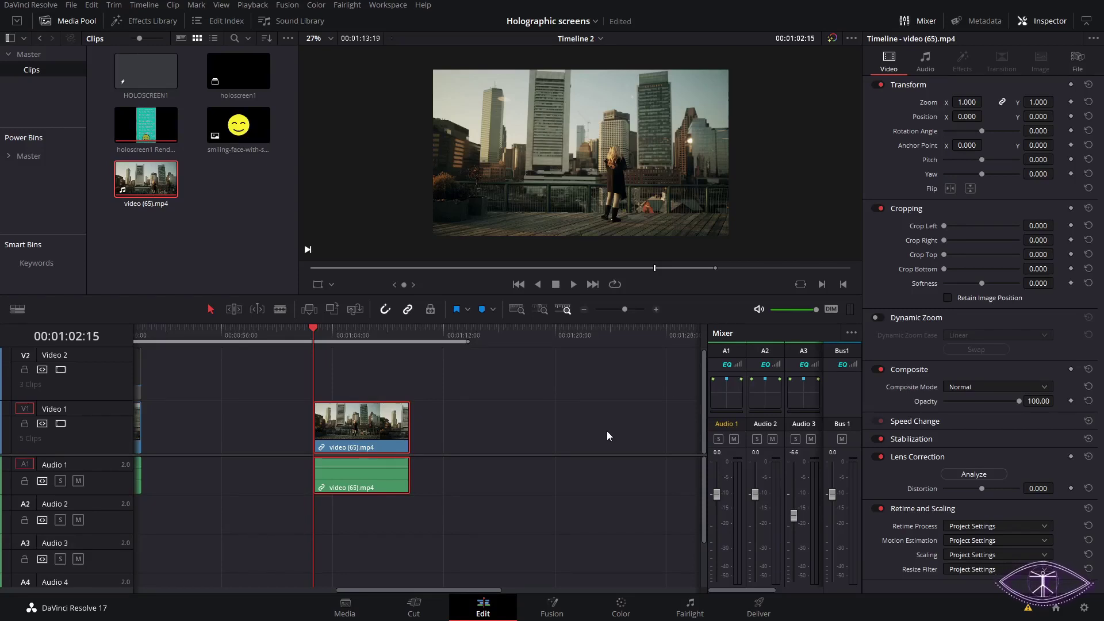
Create a new Fusion composition clip named HoloS in the Clips bin.
right_click(218, 223)
mouse_move(247, 231)
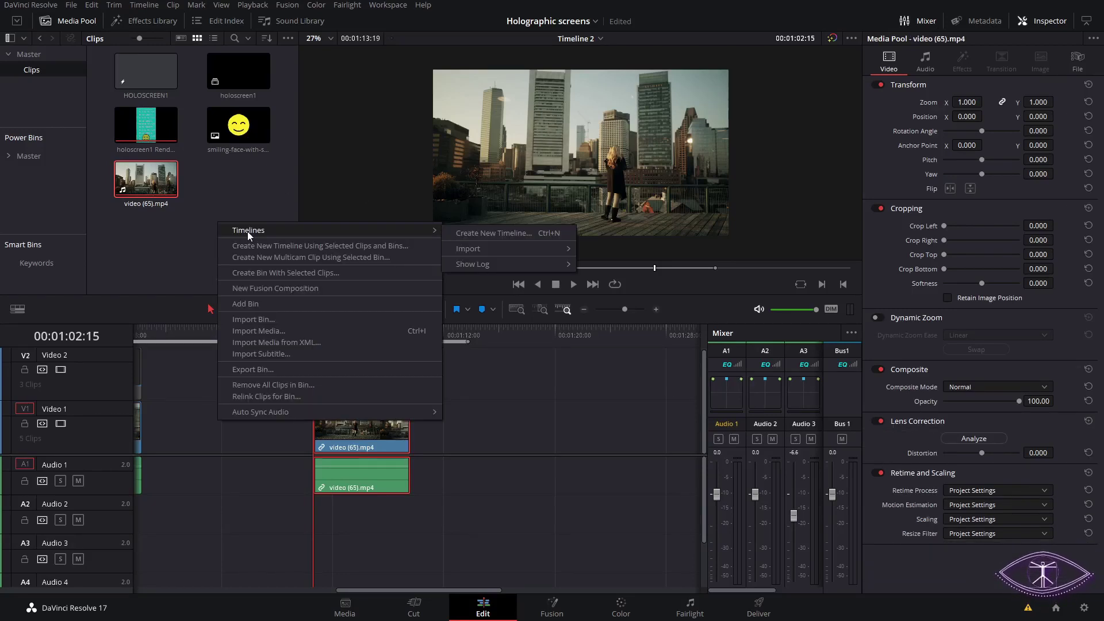
left_click(288, 289)
type("HoloS")
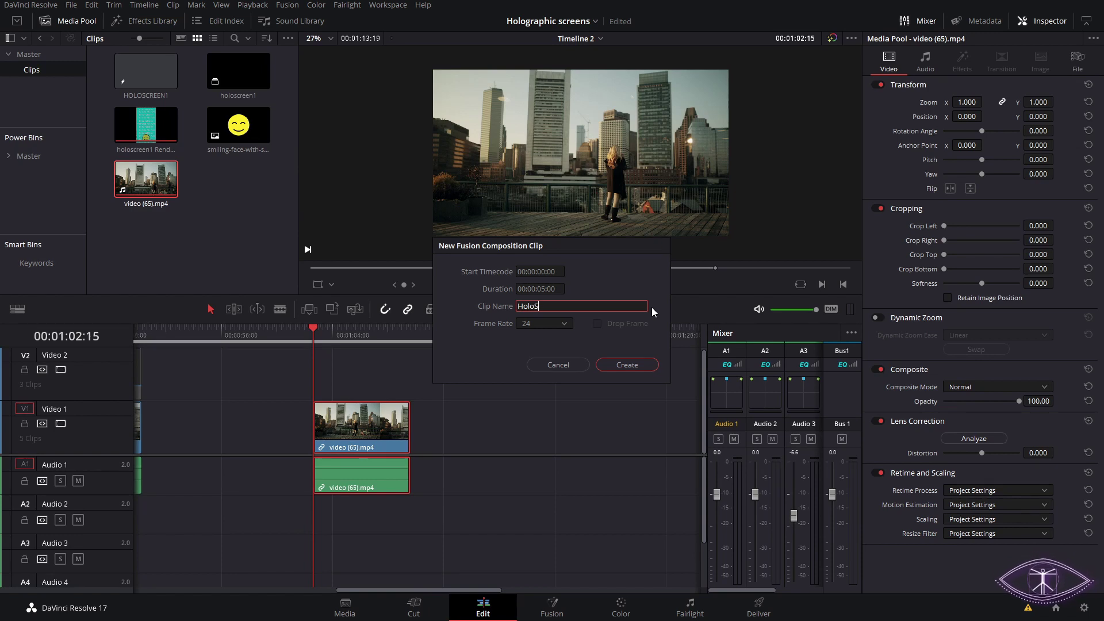
left_click(629, 361)
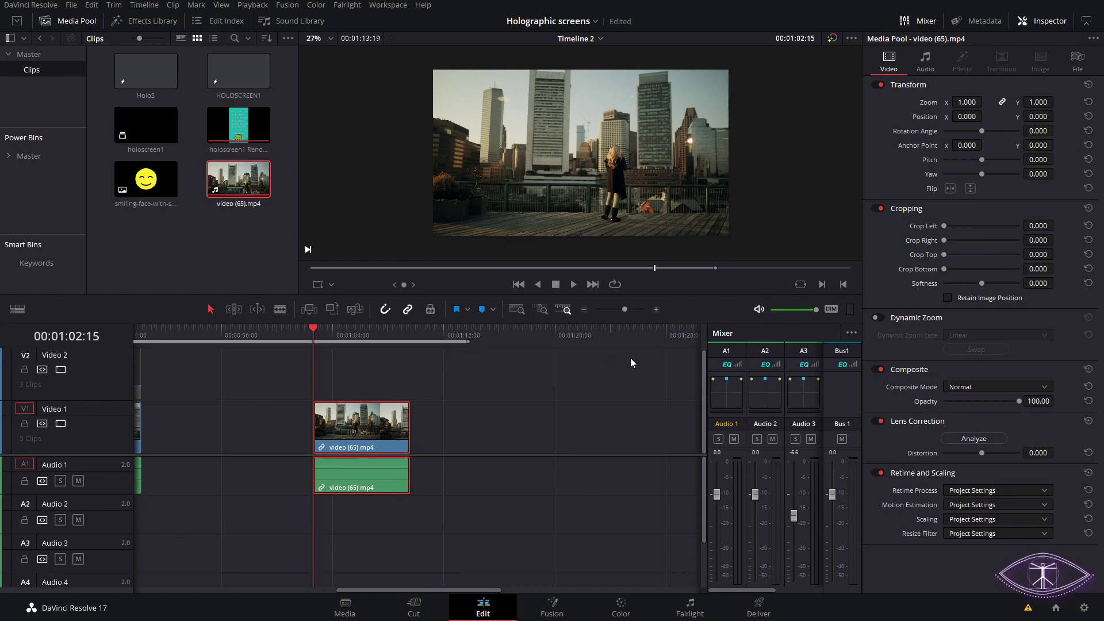
Connect a Background node to MediaOut1 in the HoloS composition and set its colour to cyan #10cff5.
left_click_drag(545, 450, 209, 450)
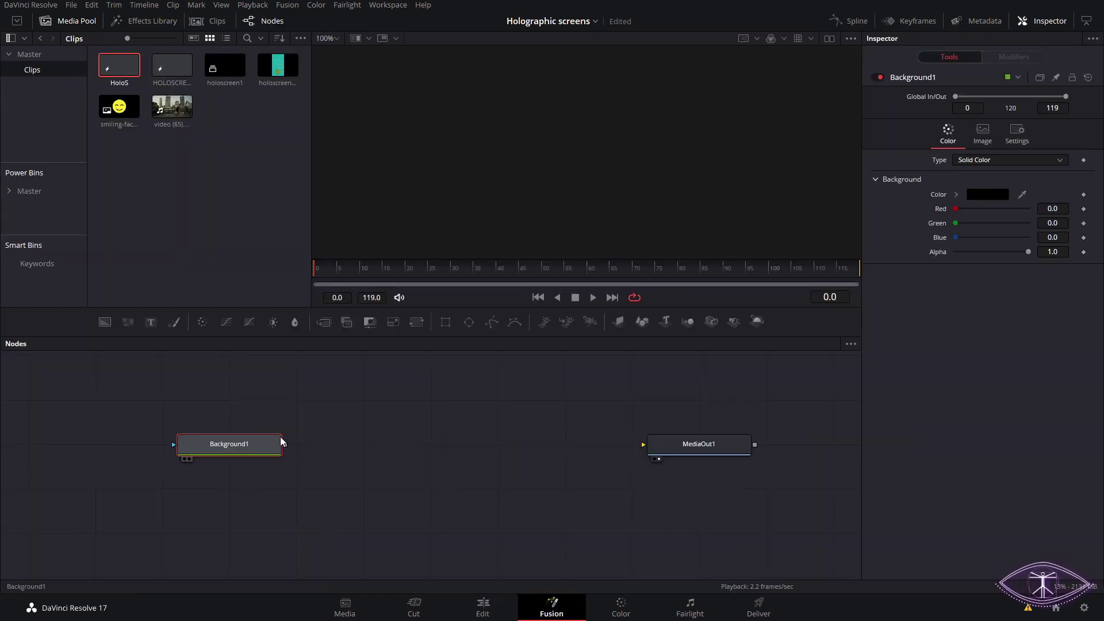
left_click_drag(285, 444, 676, 453)
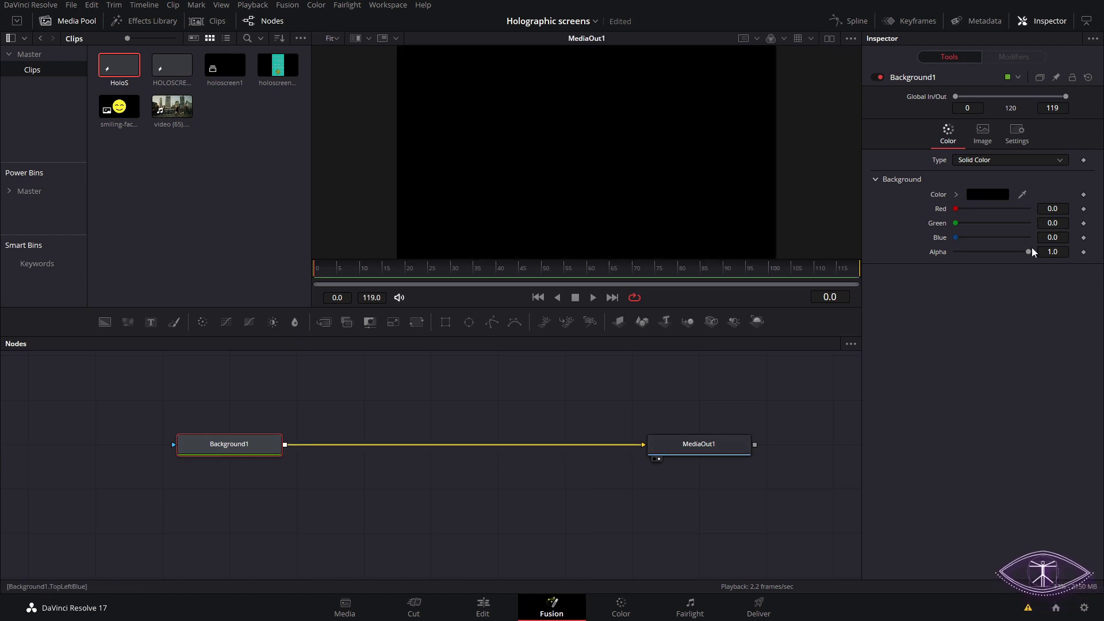
left_click(982, 197)
left_click(594, 209)
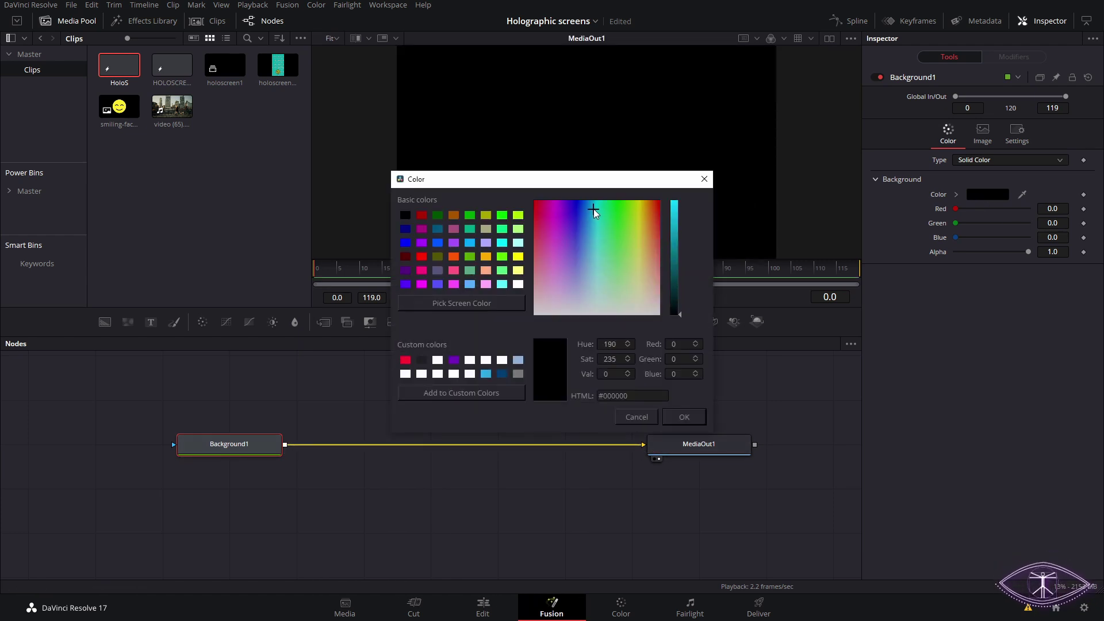
left_click_drag(675, 218, 676, 209)
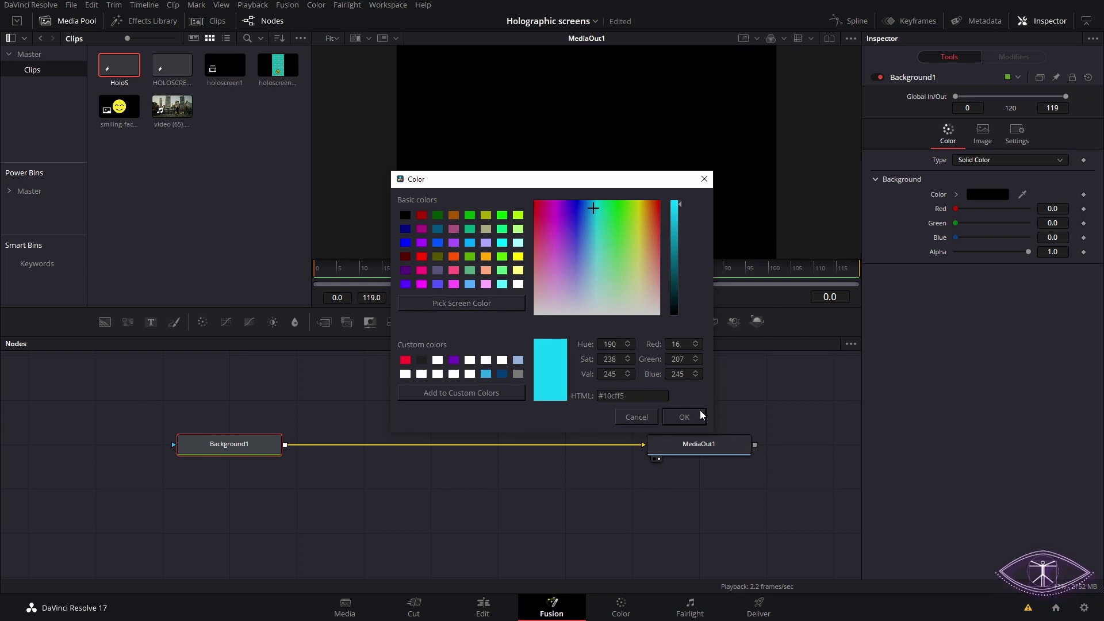
left_click(684, 417)
scroll(599, 175, "down", 1)
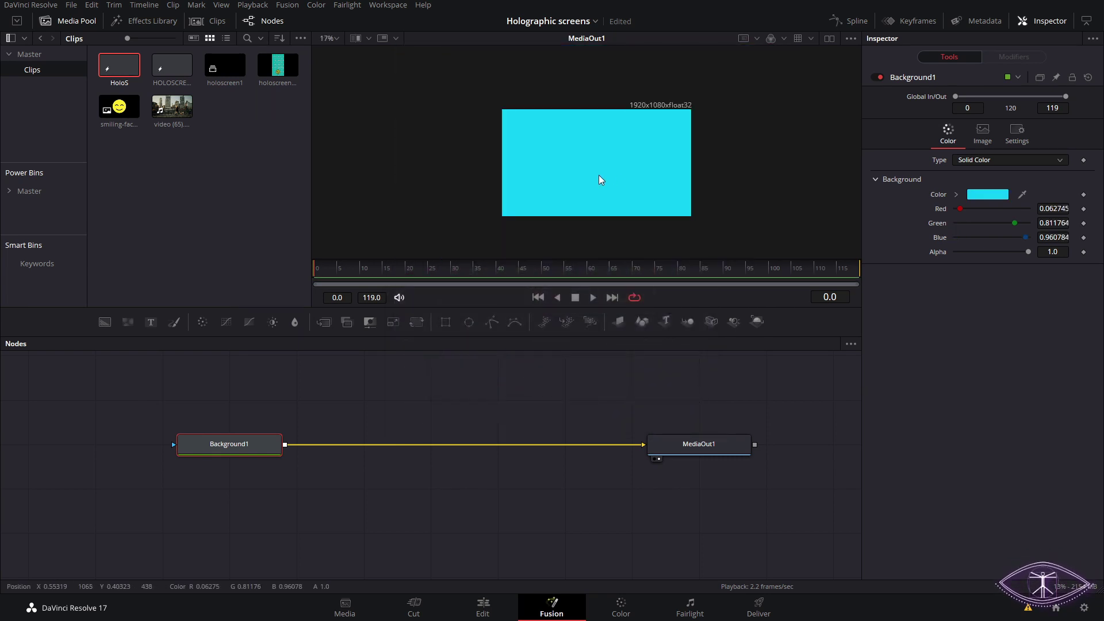
Turn off the background's auto resolution, set it to 1080 by 1920, and lower its alpha to about 0.77.
left_click(994, 139)
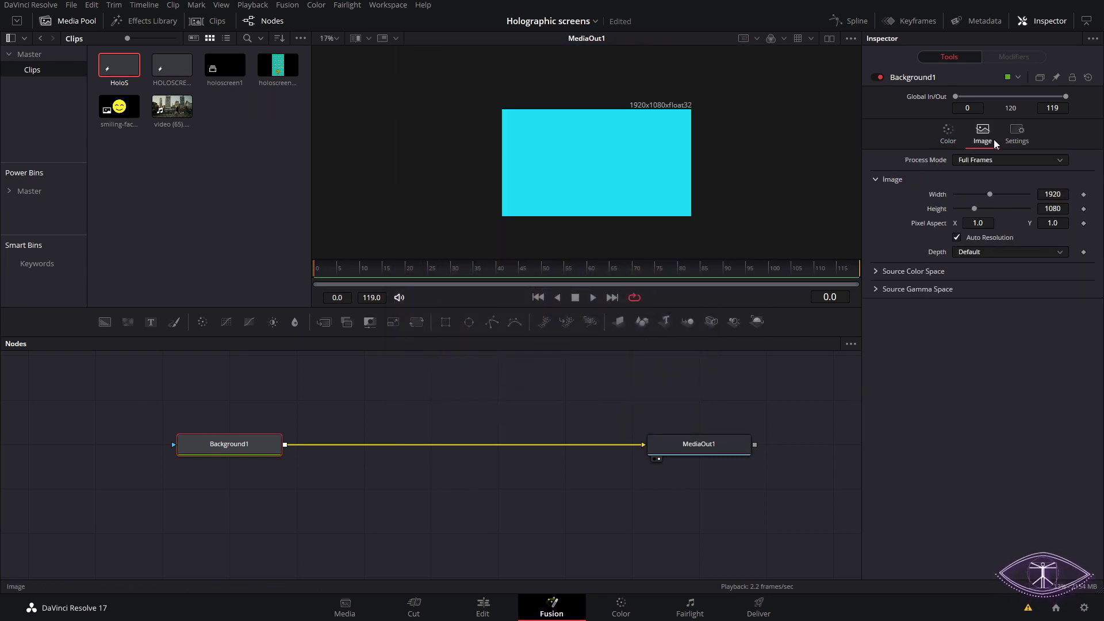
left_click(957, 237)
left_click(1053, 195)
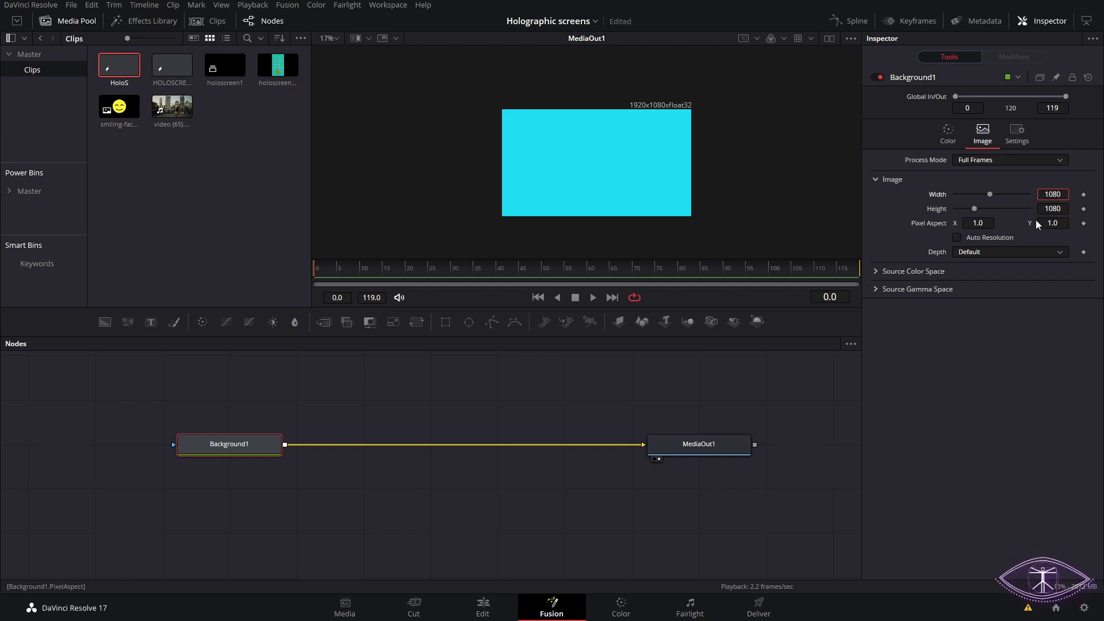
left_click(1058, 208)
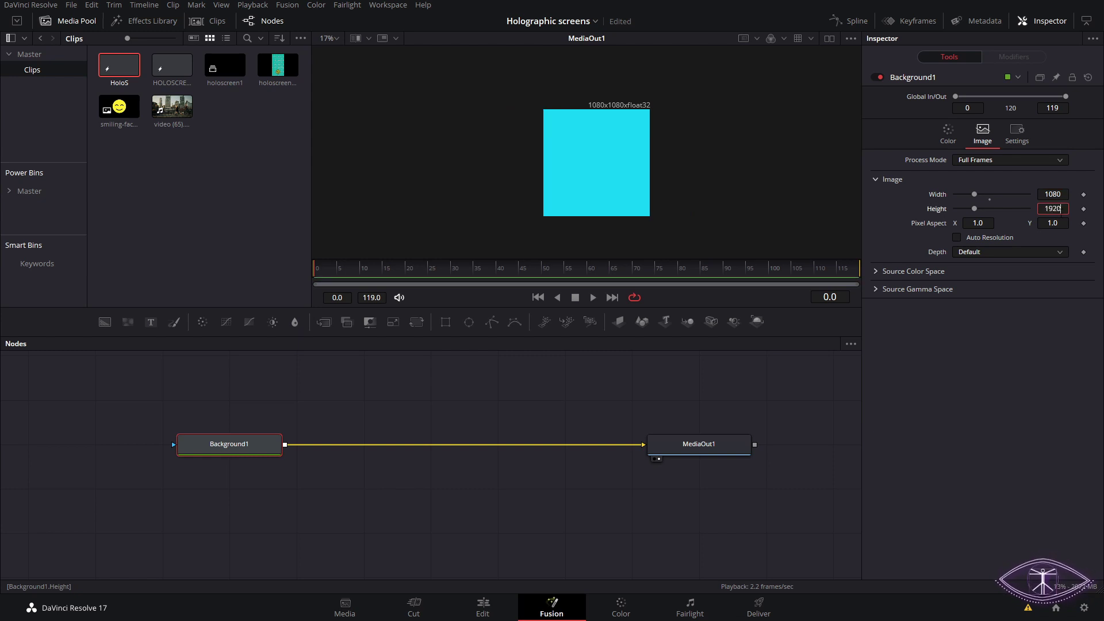
key("Return")
scroll(622, 137, "down", 2)
scroll(592, 145, "up", 1)
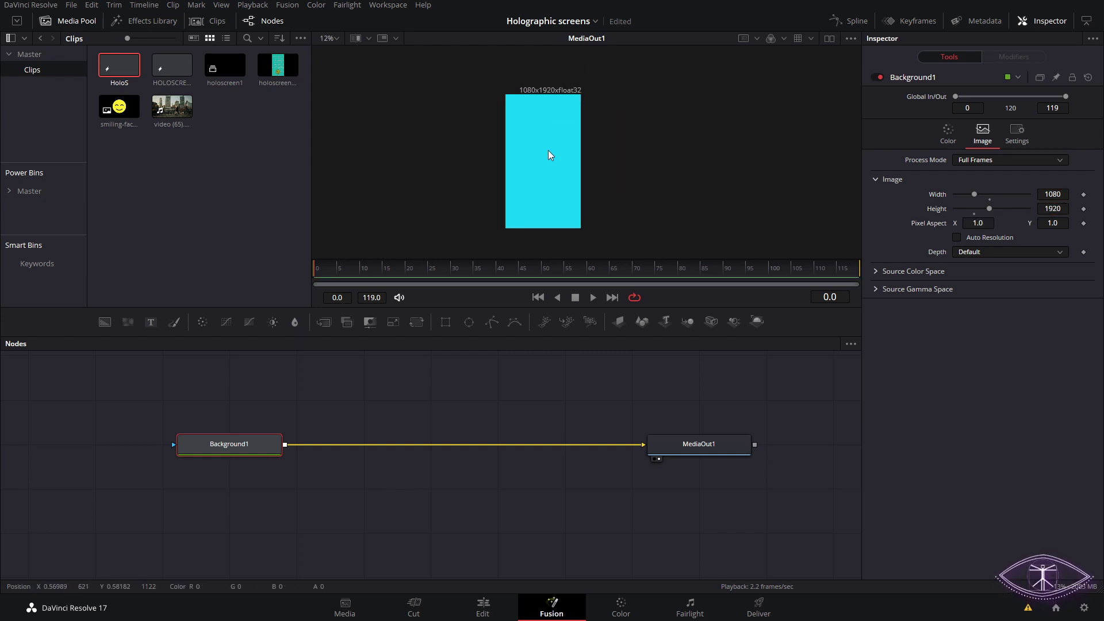
scroll(548, 150, "up", 1)
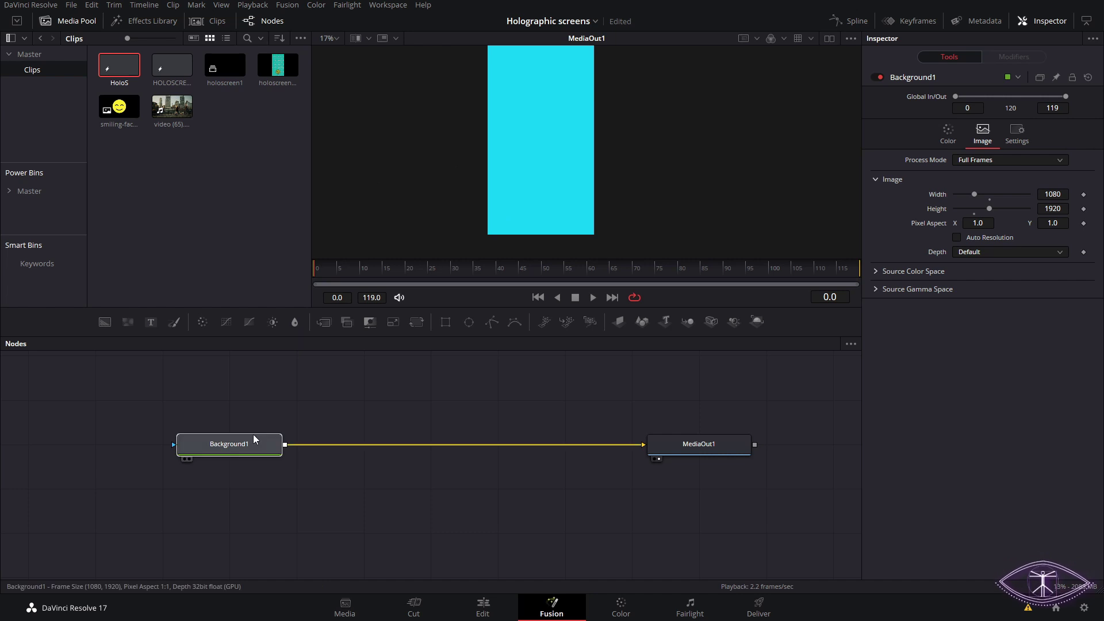
left_click(949, 136)
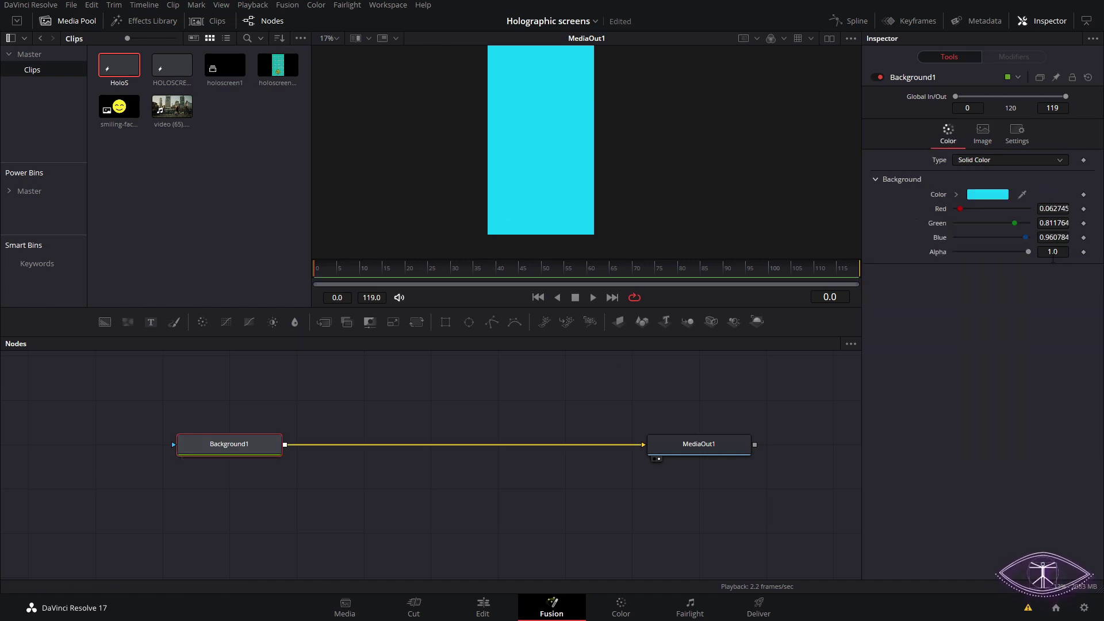
left_click_drag(1028, 254, 1012, 253)
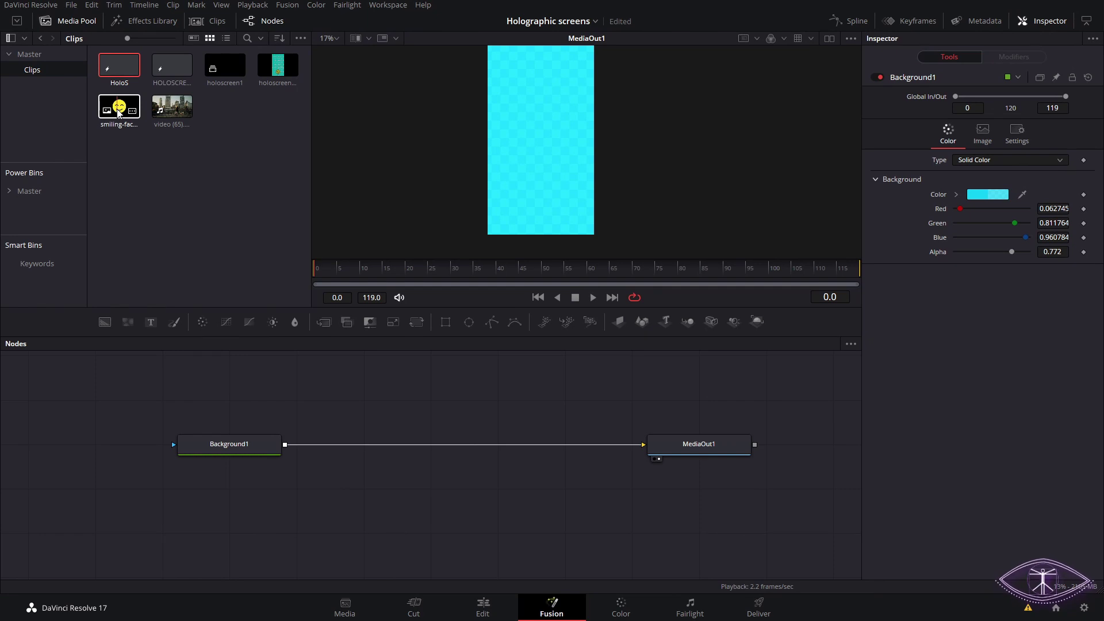
Add the smiling-face image to the node graph with a Transform node after it, merged over Background1.
left_click_drag(119, 113, 383, 412)
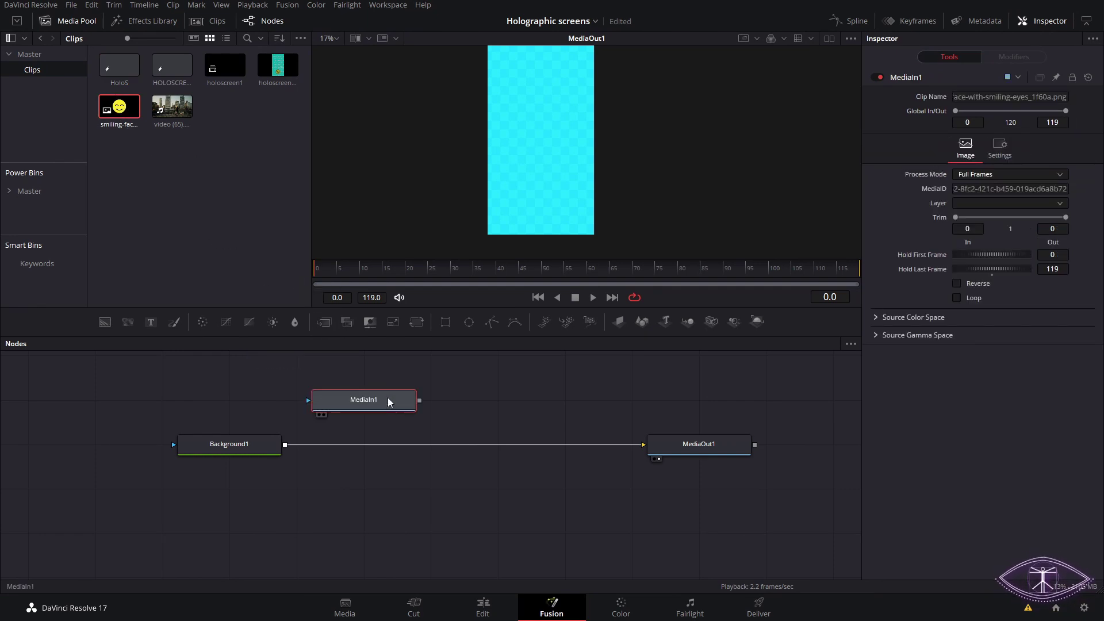
left_click_drag(341, 499, 340, 403)
key("shift+space")
type("t")
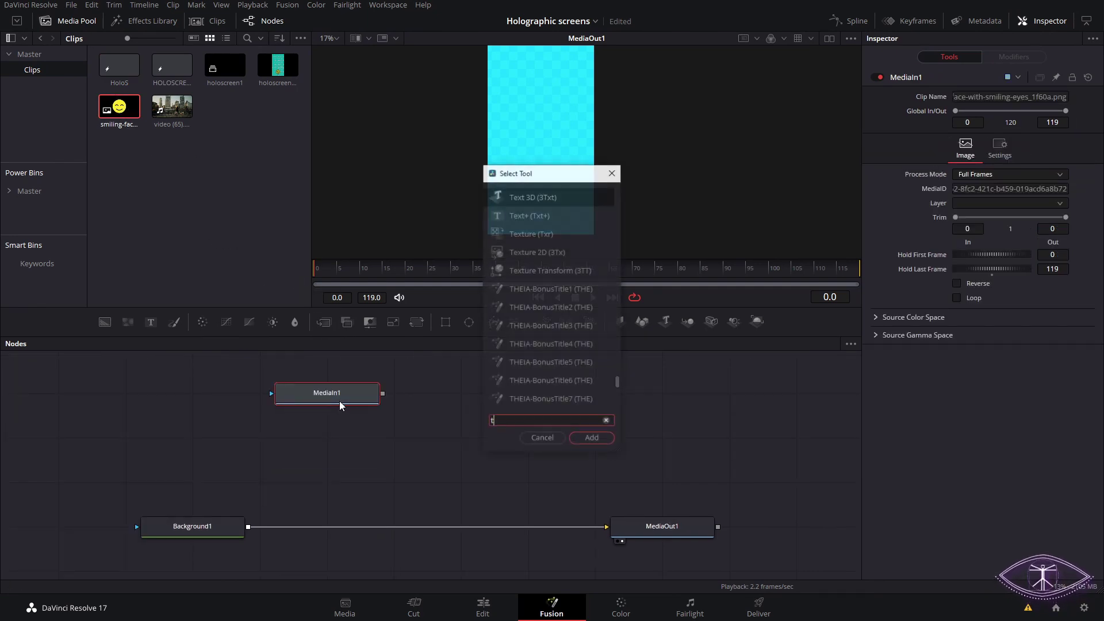
type("rans")
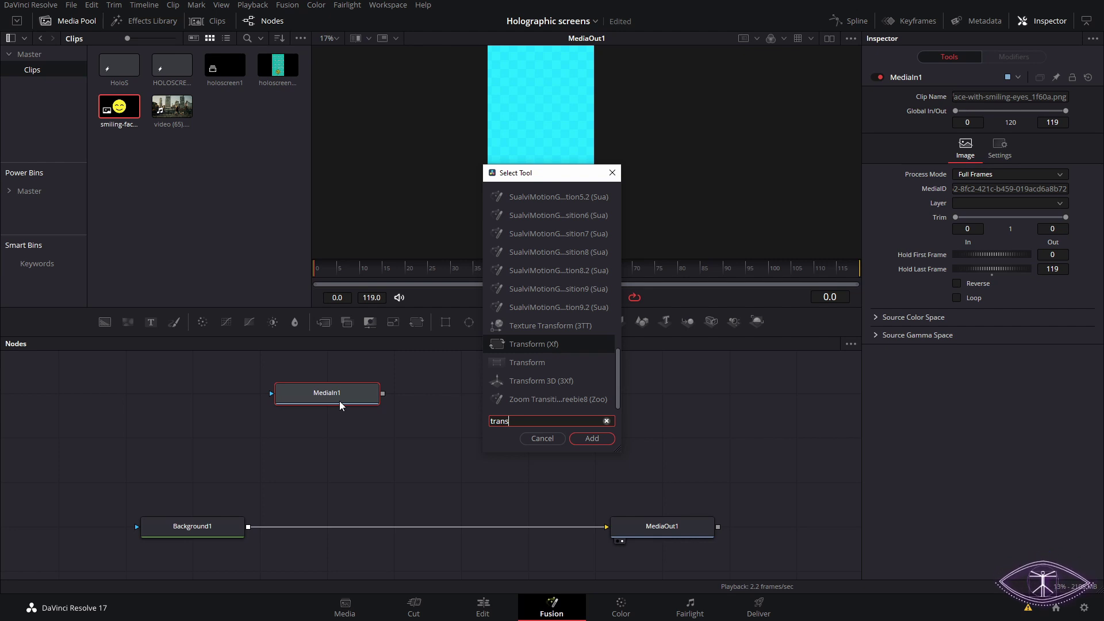
key("Return")
left_click_drag(433, 400, 364, 445)
left_click_drag(450, 441, 248, 526)
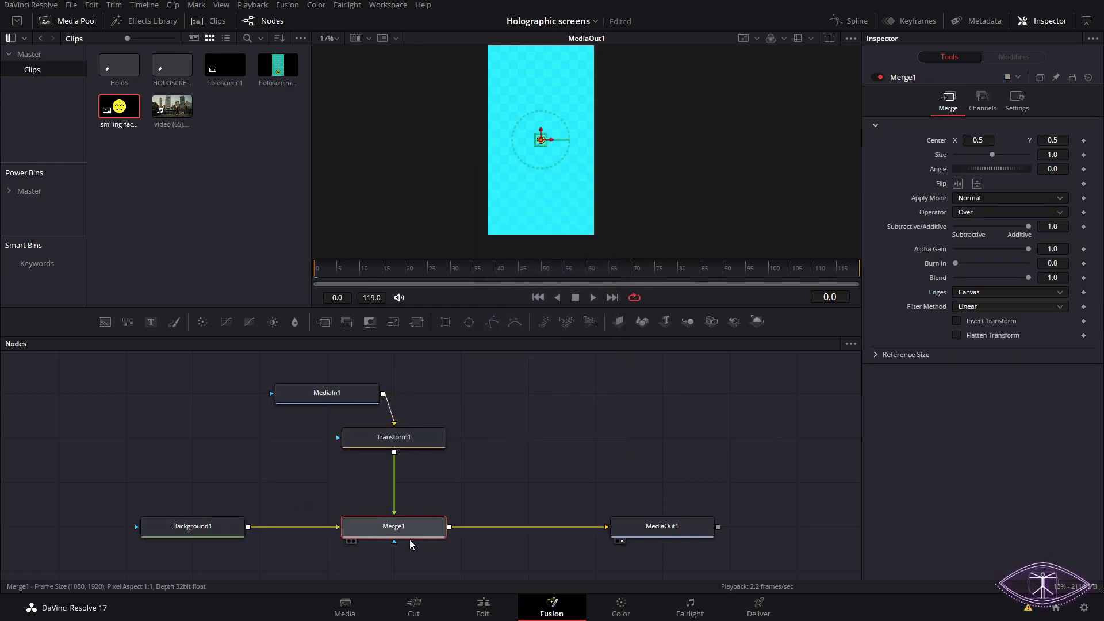
Scale the emoji to size 6 in Transform1 and move it down to a Center Y of about -4.35.
left_click(409, 443)
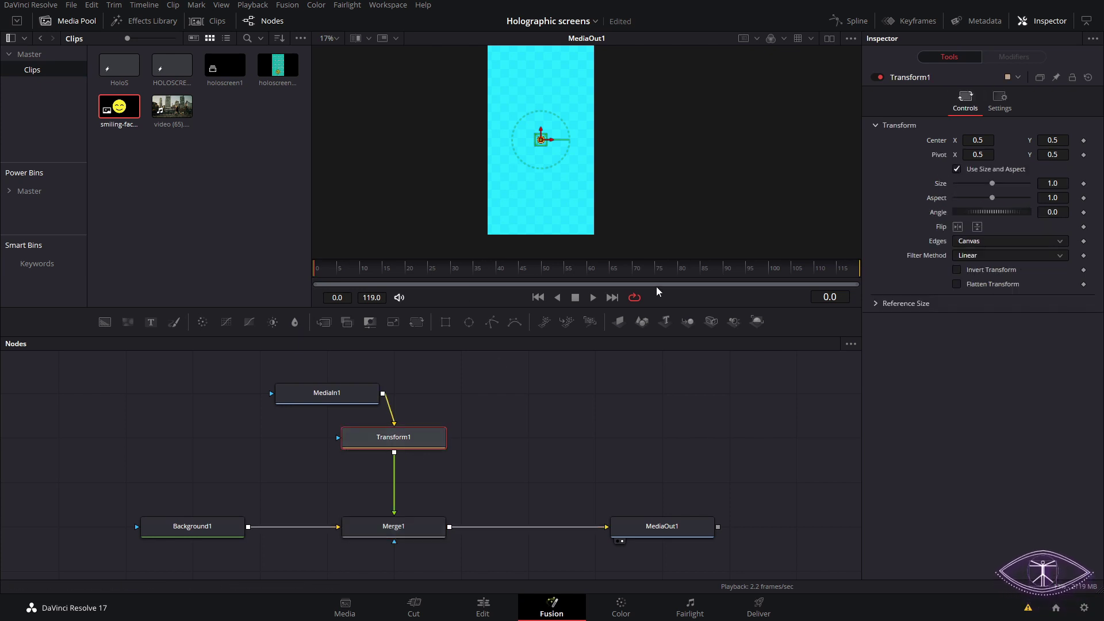
left_click_drag(992, 183, 1029, 182)
double_click(1059, 185)
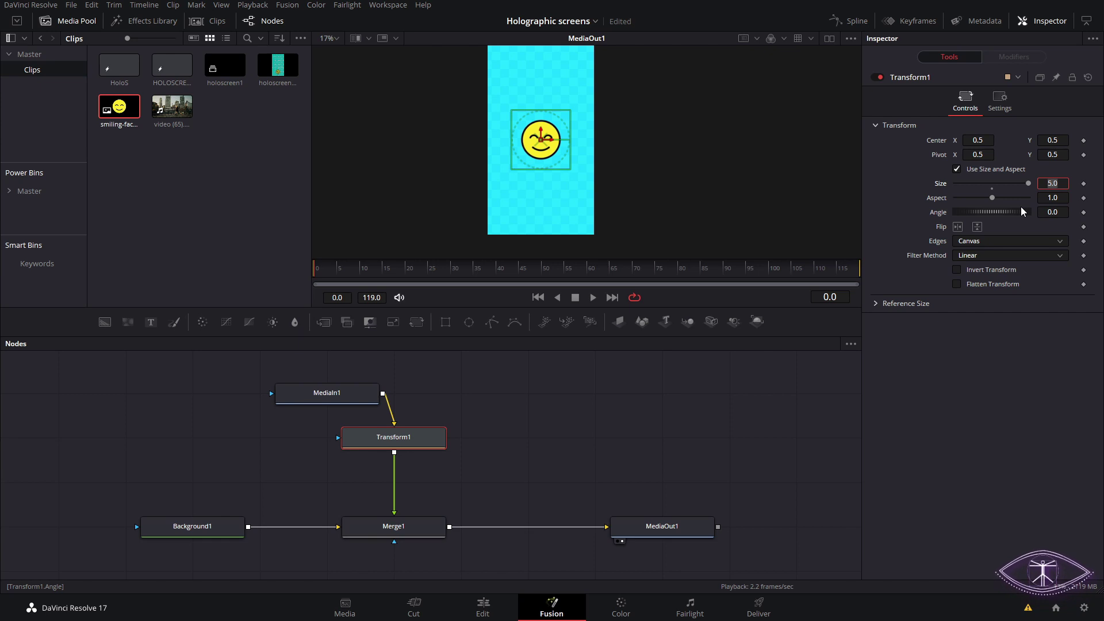
type("6")
key("Tab")
left_click_drag(541, 136, 540, 193)
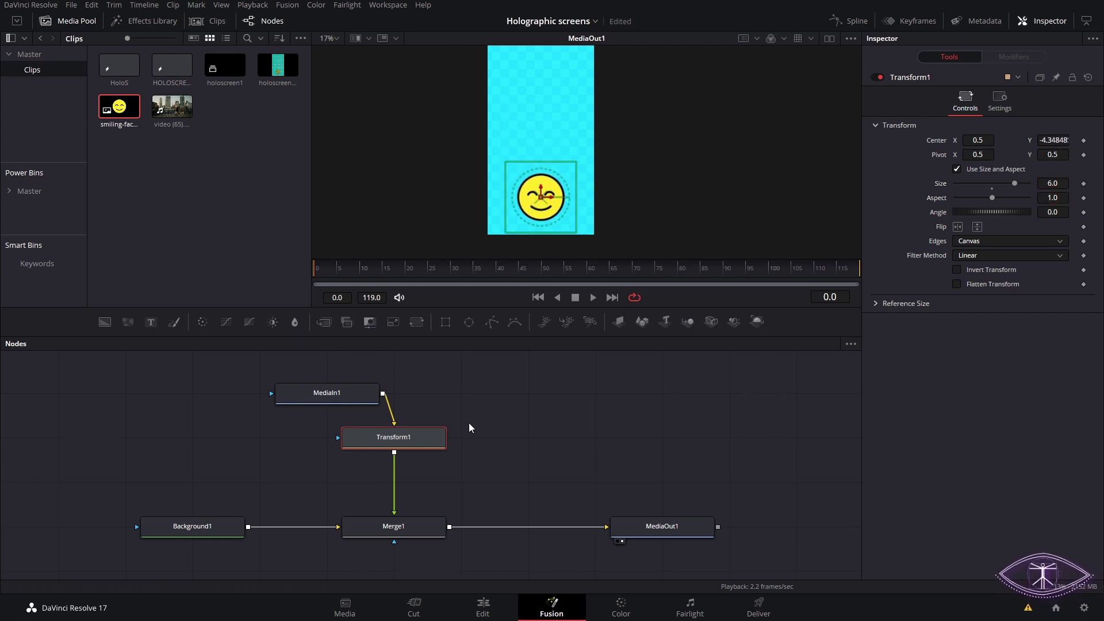
Line up the background and image nodes, and add a second Transform node after Transform1.
left_click_drag(213, 526, 78, 526)
left_click_drag(327, 393, 393, 393)
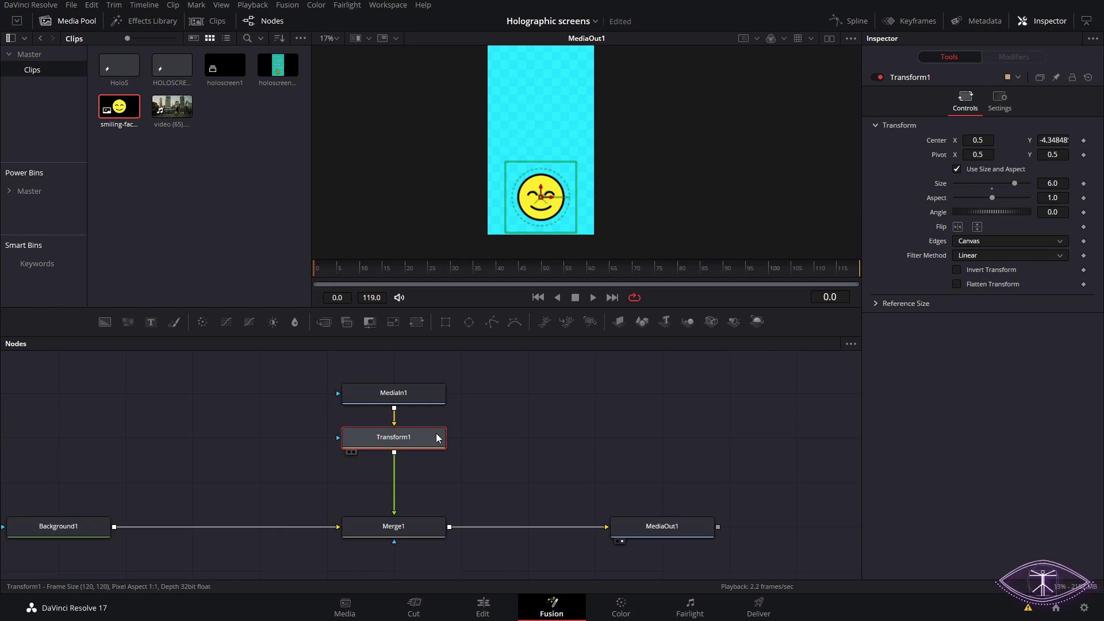
key("shift+space")
type("trans")
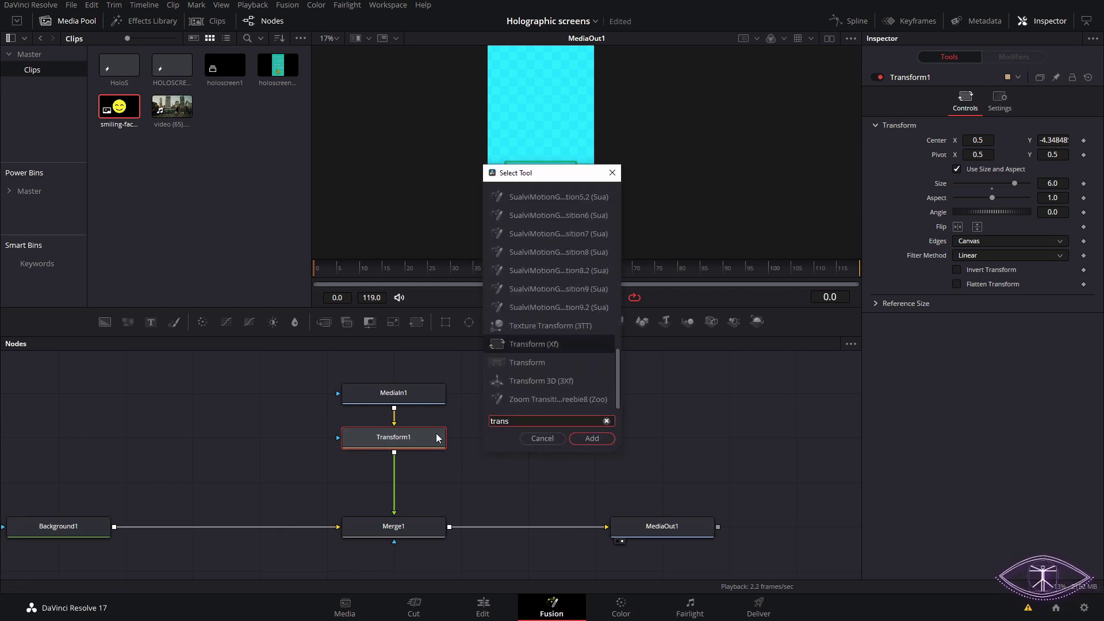
key("Return")
Move Transform2's pivot down onto the emoji at Y -4.368 and modify its Center with Shake.
left_click_drag(1052, 154, 545, 236)
right_click(941, 143)
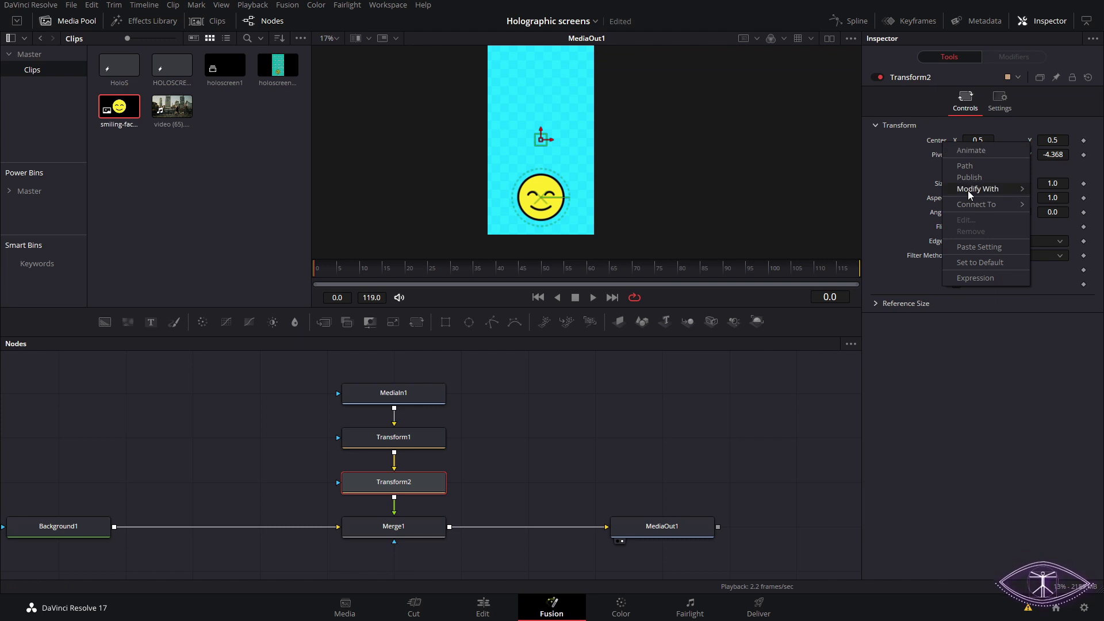
mouse_move(967, 191)
left_click(889, 238)
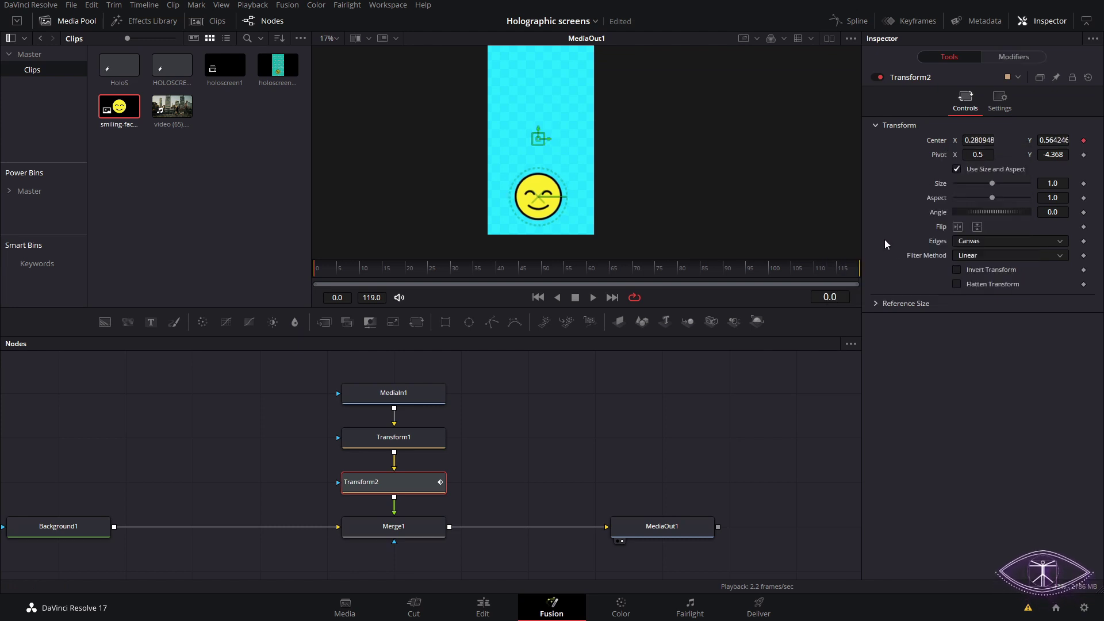
Set the Shake modifier to random seed 20380, smoothness 4.92, minimum 0.115 and maximum 0.386.
left_click(1012, 60)
left_click_drag(956, 128, 985, 130)
key("space")
key("space")
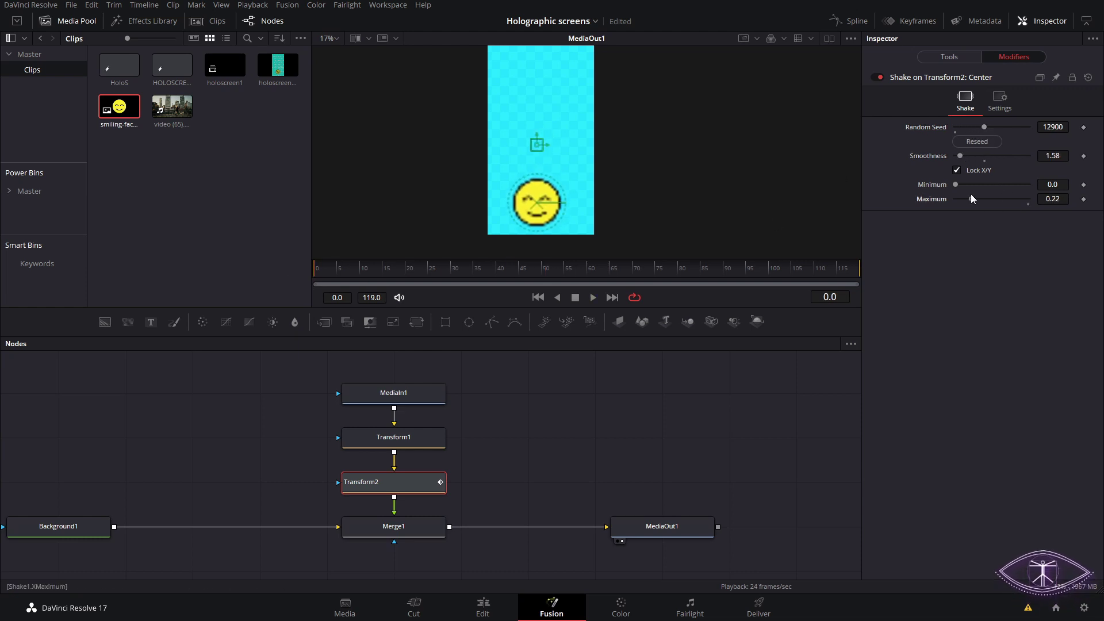
left_click(961, 187)
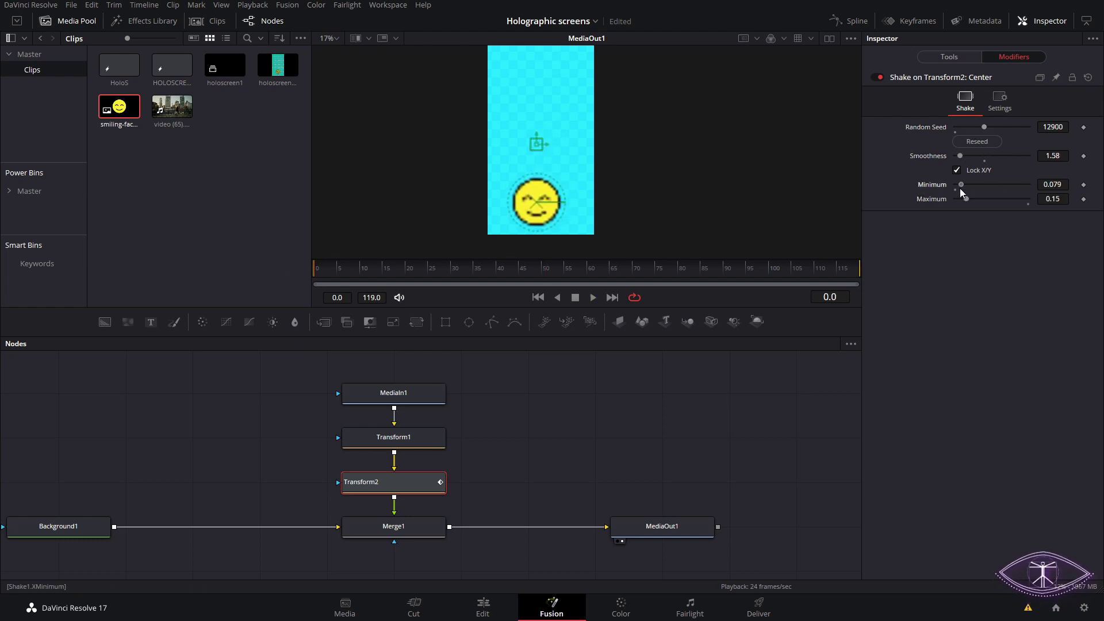
Add a Text+ node and merge it over Background1, ahead of the emoji merge.
left_click_drag(625, 472, 779, 455)
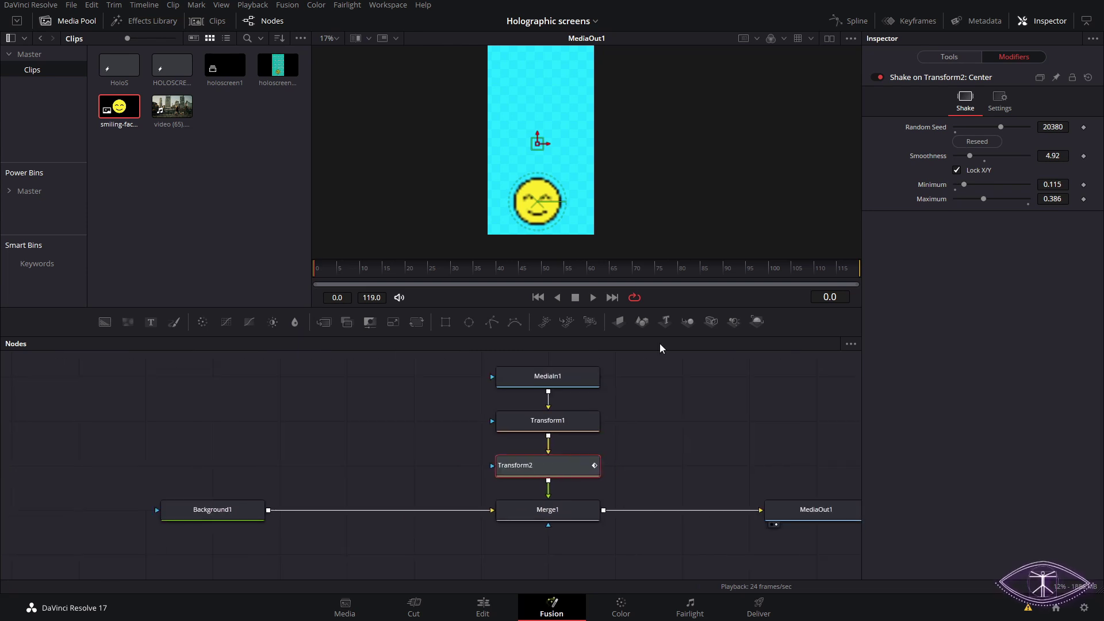
scroll(631, 200, "down", 1)
left_click_drag(632, 198, 642, 191)
left_click(342, 460)
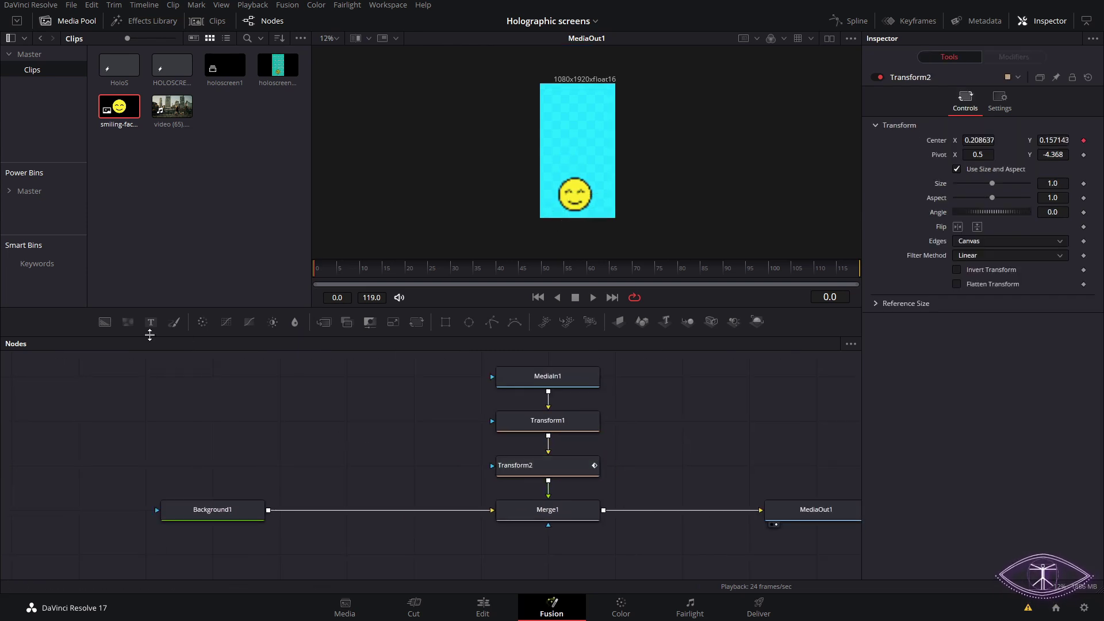
left_click(151, 322)
left_click_drag(376, 463, 268, 510)
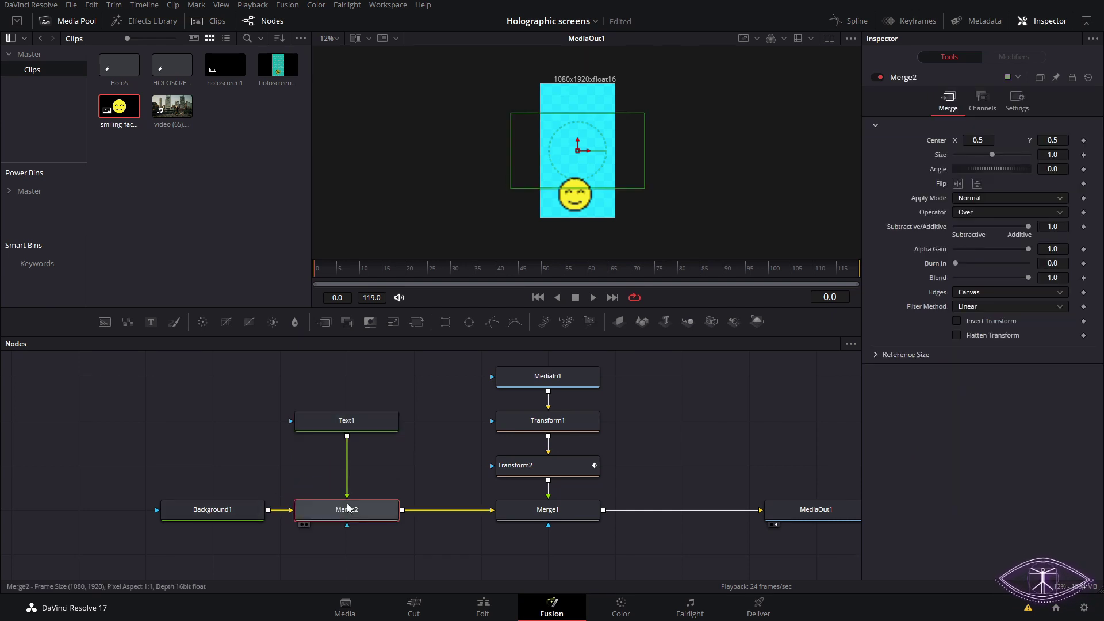
Enter the text "BE HAPPY" and "FOLLOW OUR RULES" on two lines in Text1.
left_click(354, 426)
left_click(934, 224)
type("BE HAPPY FOLLOW")
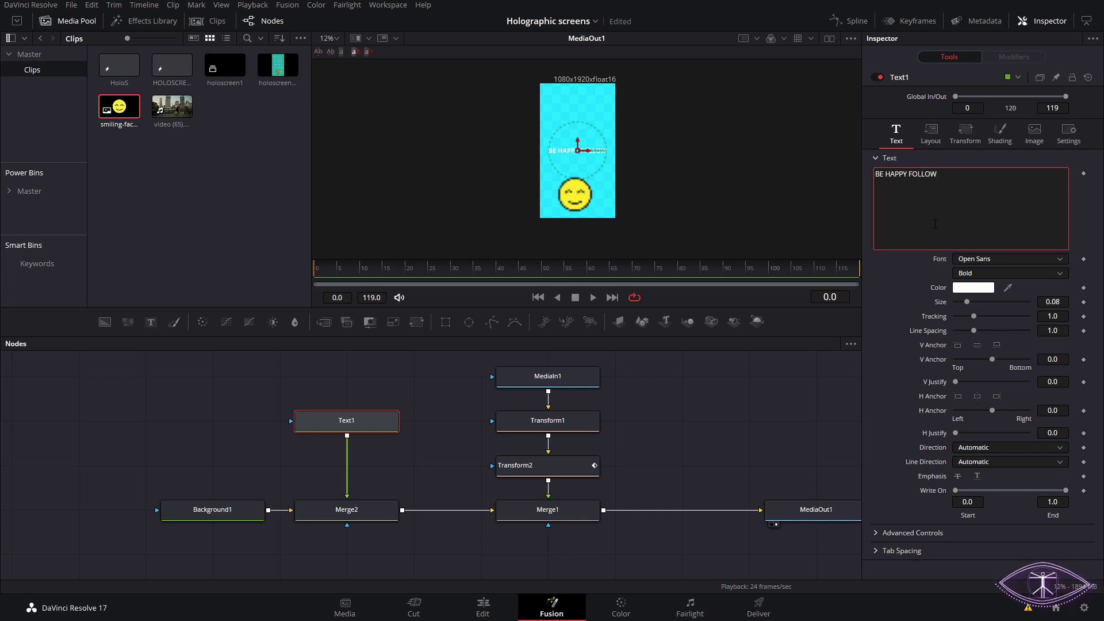
key("Return")
type("OUR RULES")
left_click(908, 175)
key("Return")
left_click(919, 182)
key("Delete")
Set the text's font to Synchro LET, its size to 0.0883 and its line spacing to 1.128.
left_click(1000, 257)
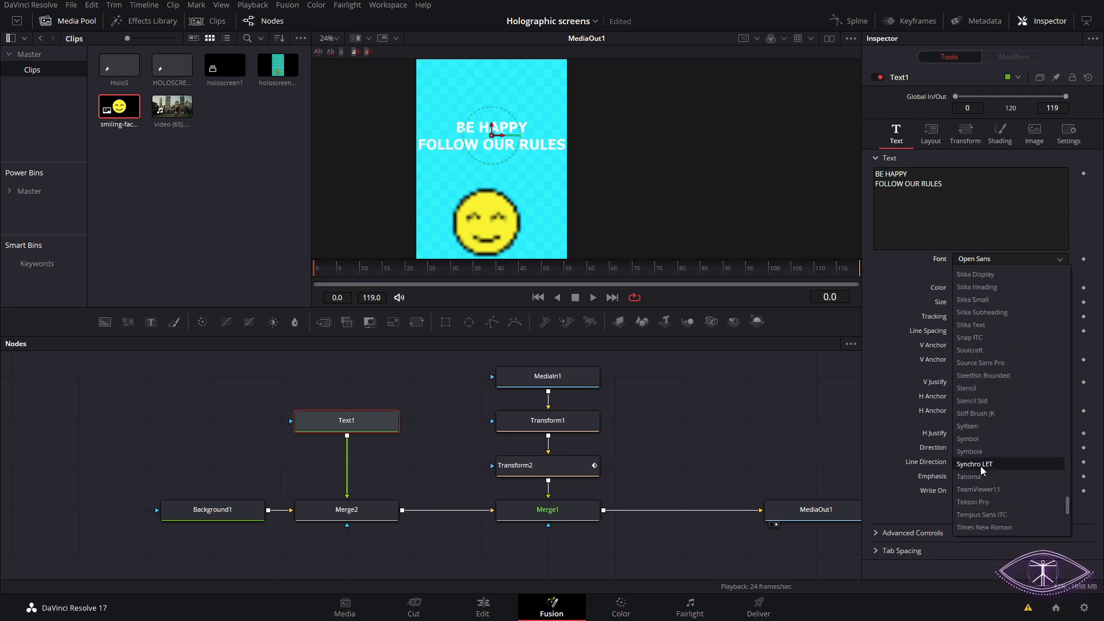
left_click(981, 466)
left_click_drag(536, 156, 549, 192)
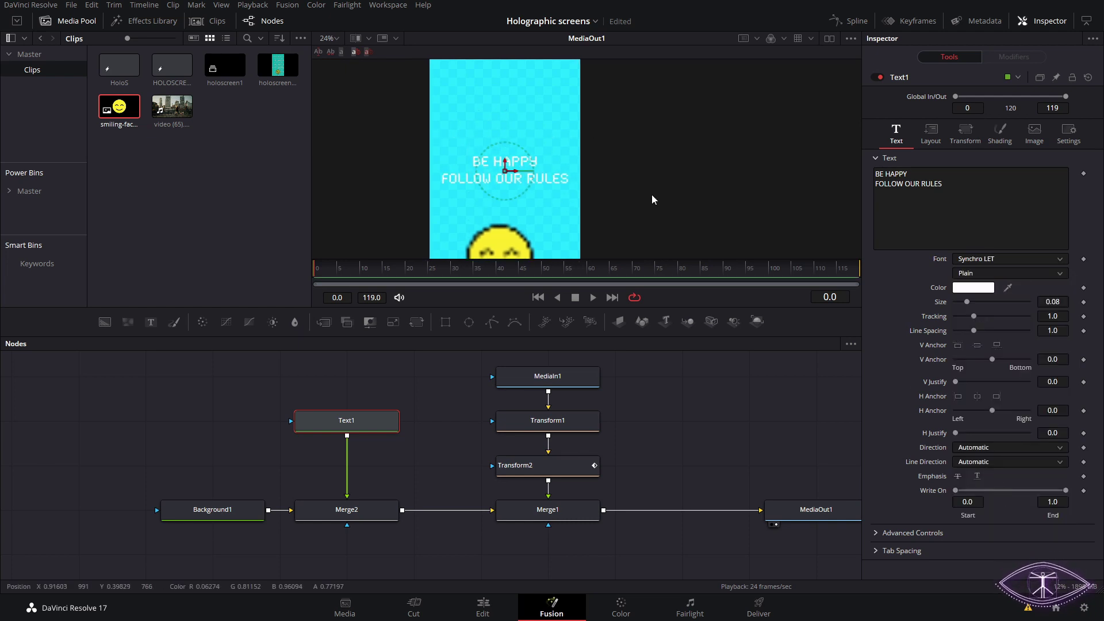
left_click_drag(1047, 301, 1065, 301)
left_click(973, 259)
left_click(973, 258)
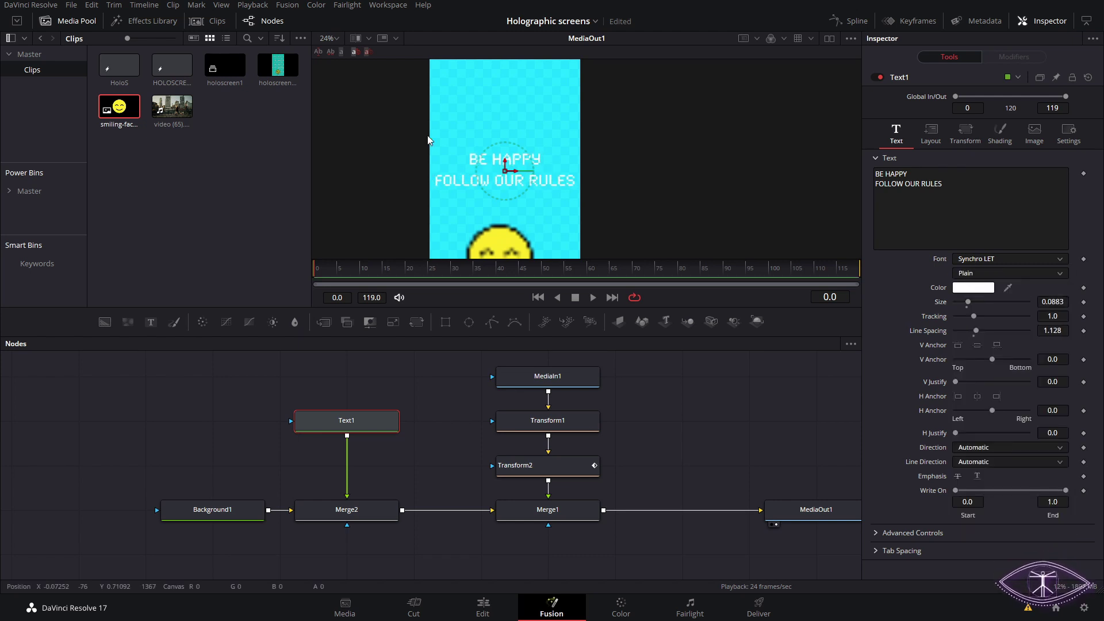
Move the two-line text up to the upper edge of the canvas, above the emoji.
scroll(517, 164, "down", 2)
left_click_drag(463, 132, 482, 83)
scroll(481, 106, "up", 2)
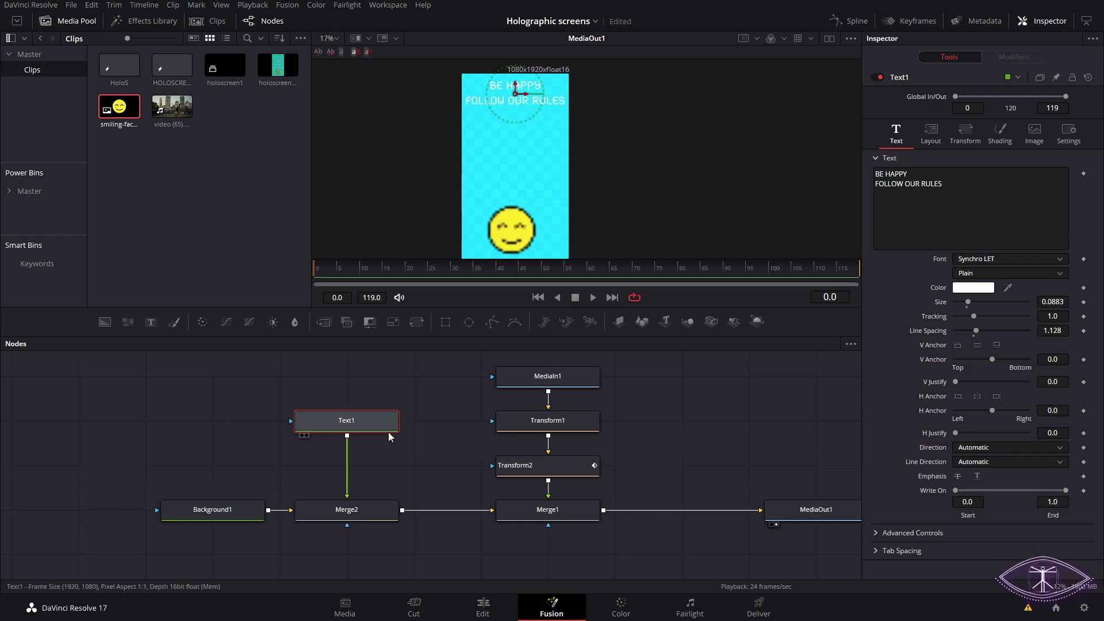
Copy the lines "BE HAPPY" and "FOLLOW OUR RULES" in Text1 and paste them repeatedly below on new lines.
left_click(948, 193)
left_click_drag(948, 194, 832, 174)
key("ctrl+c")
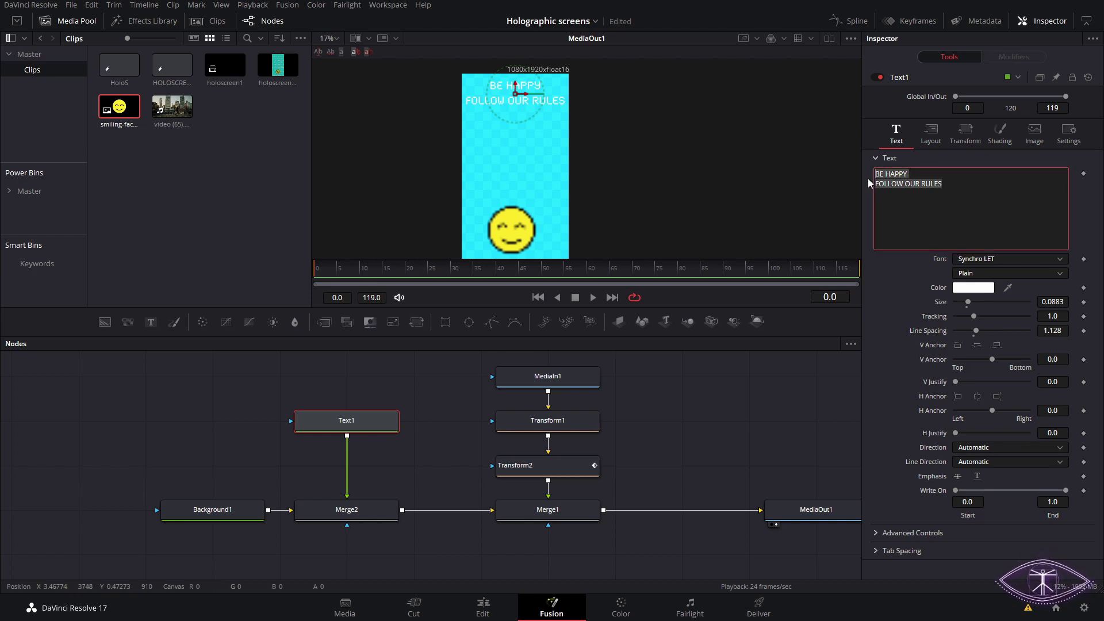
left_click(961, 177)
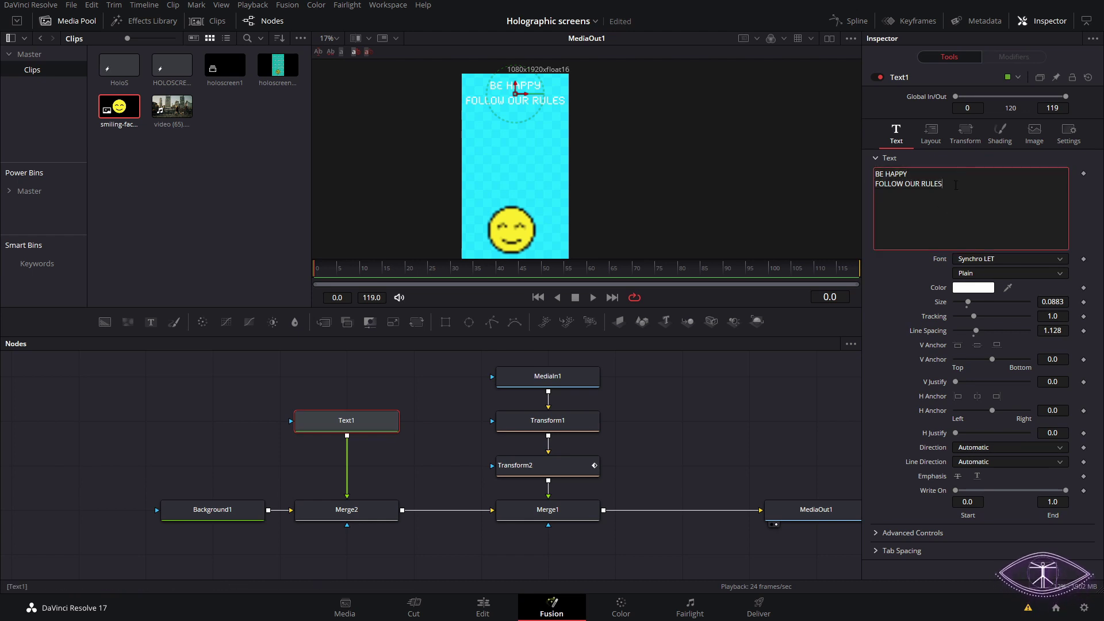
key("Return")
key("ctrl+v")
key("Return")
key("ctrl+v")
key("Return")
key("ctrl+v")
key("Return")
key("ctrl+v")
key("Return")
key("ctrl+v")
key("Return")
key("ctrl+v")
type("V")
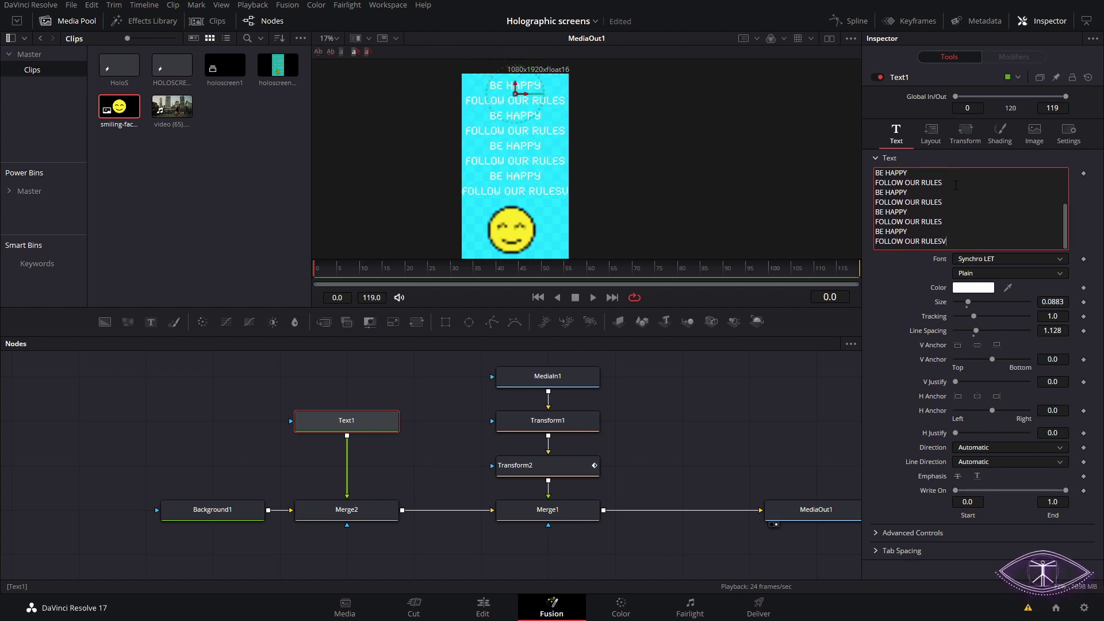
Lower the repeated text so it covers the whole canvas, and set Merge2's edges to Wrap.
left_click_drag(516, 90, 506, 161)
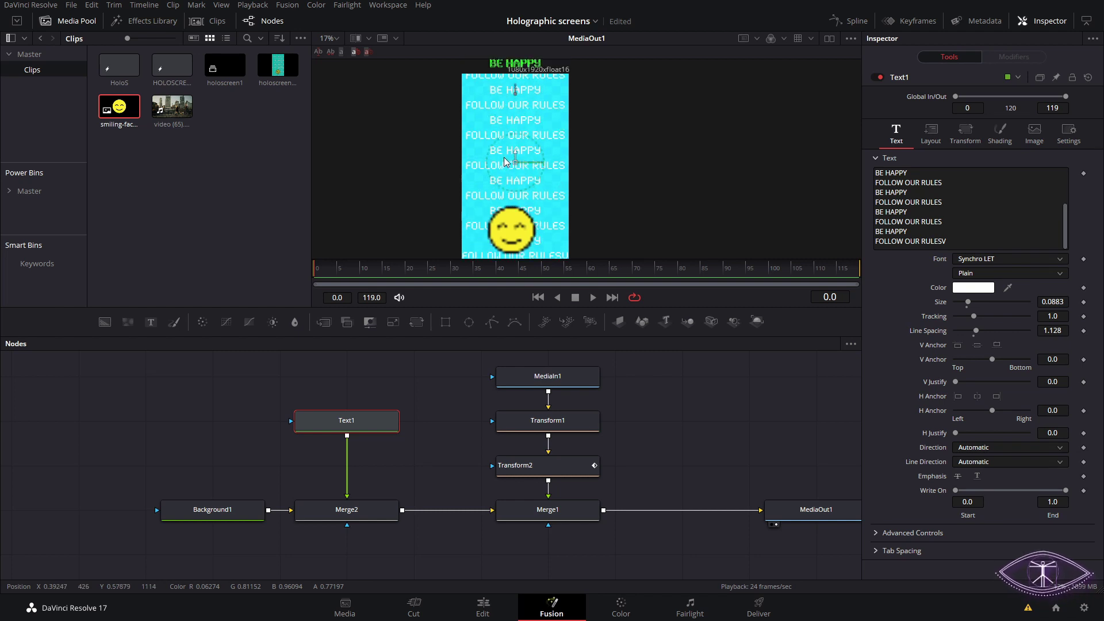
left_click_drag(504, 157, 504, 165)
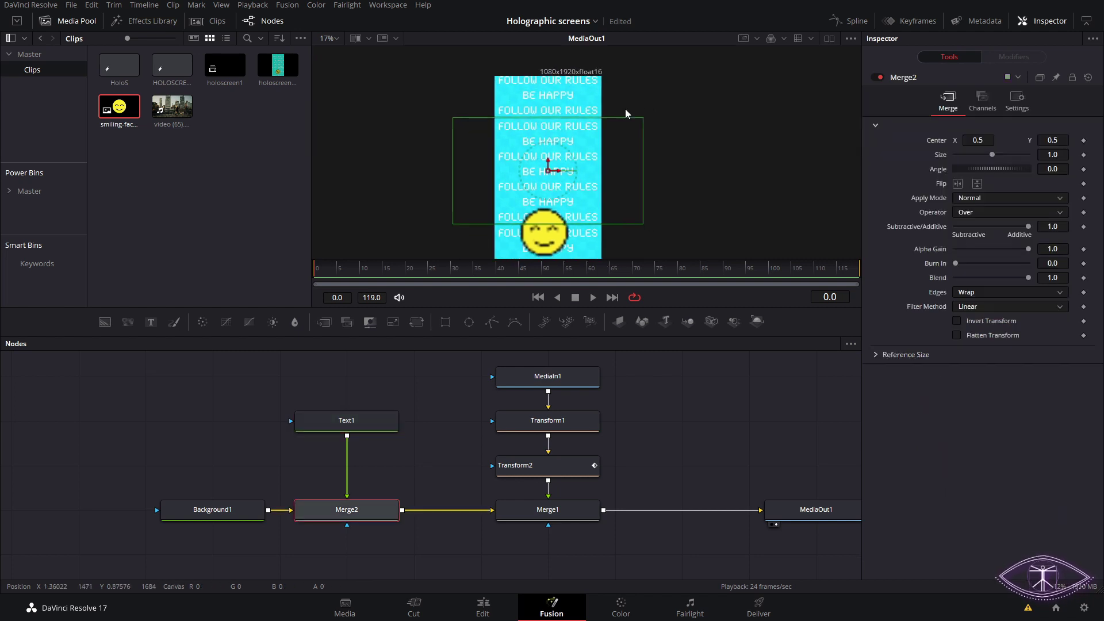
left_click_drag(626, 110, 565, 124)
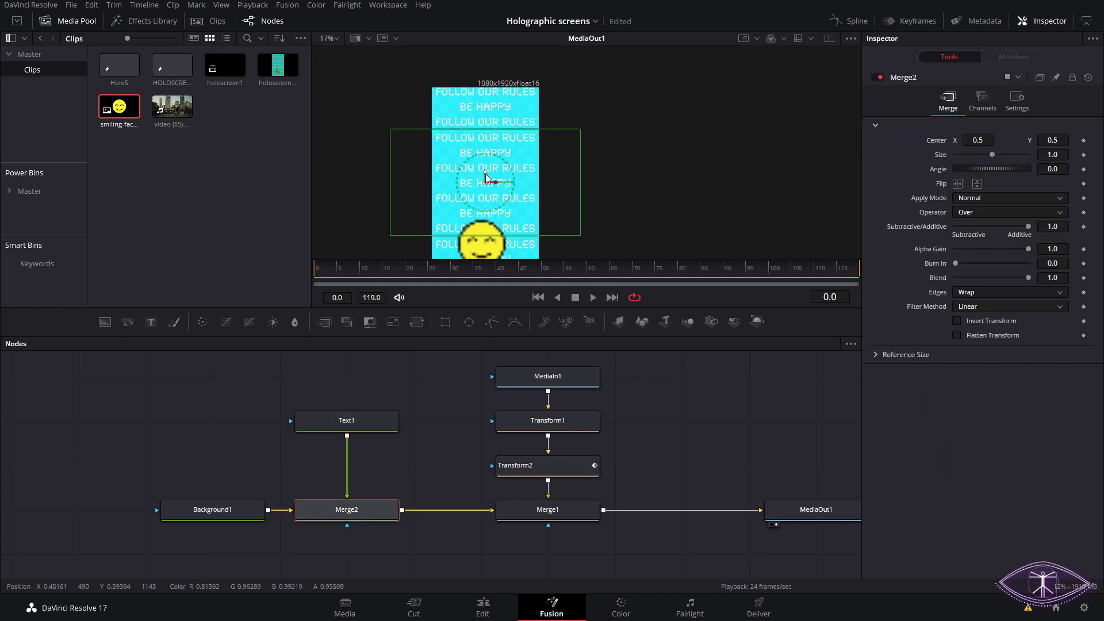
Animate Merge2's centre with keyframes from Y 0.484848 at frame 0 to a higher position at frame 119, and preview the scrolling text.
left_click_drag(486, 178, 487, 182)
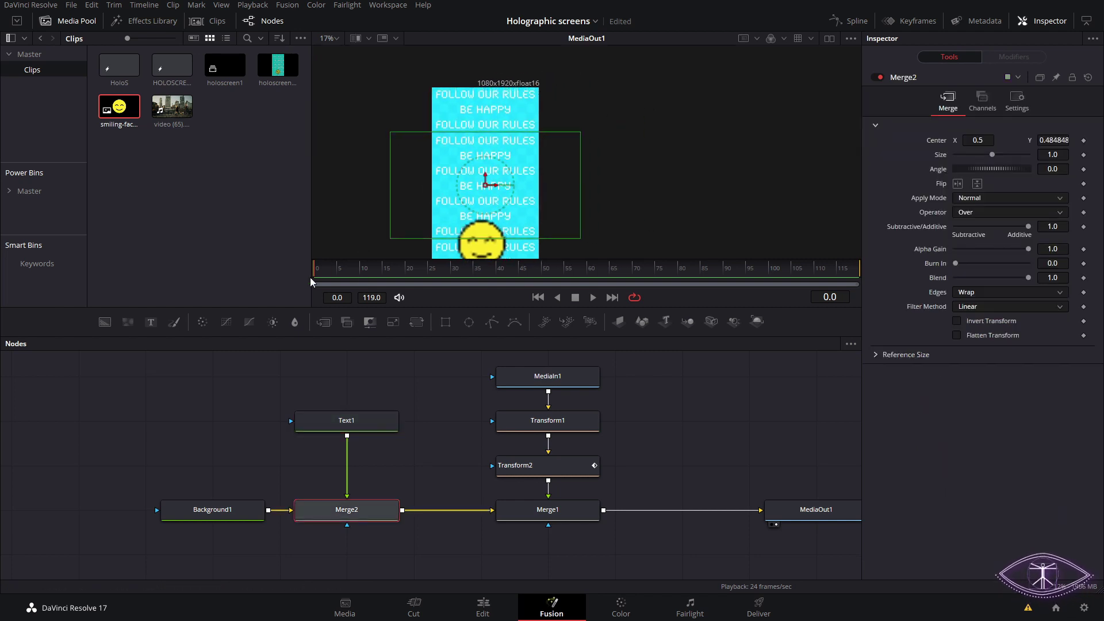
left_click(1085, 141)
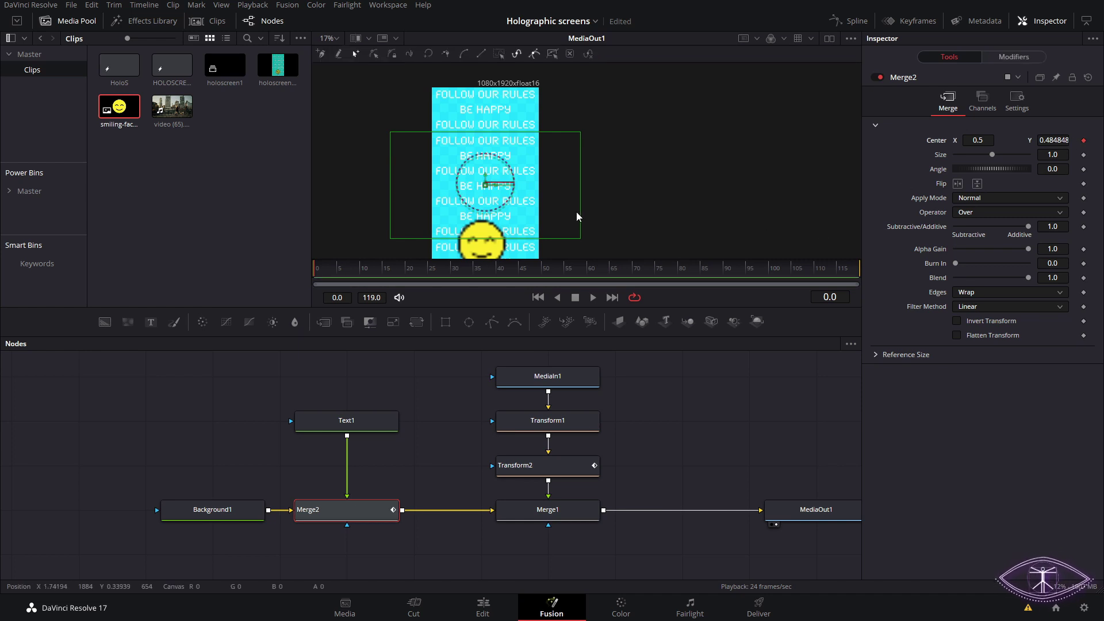
left_click(857, 278)
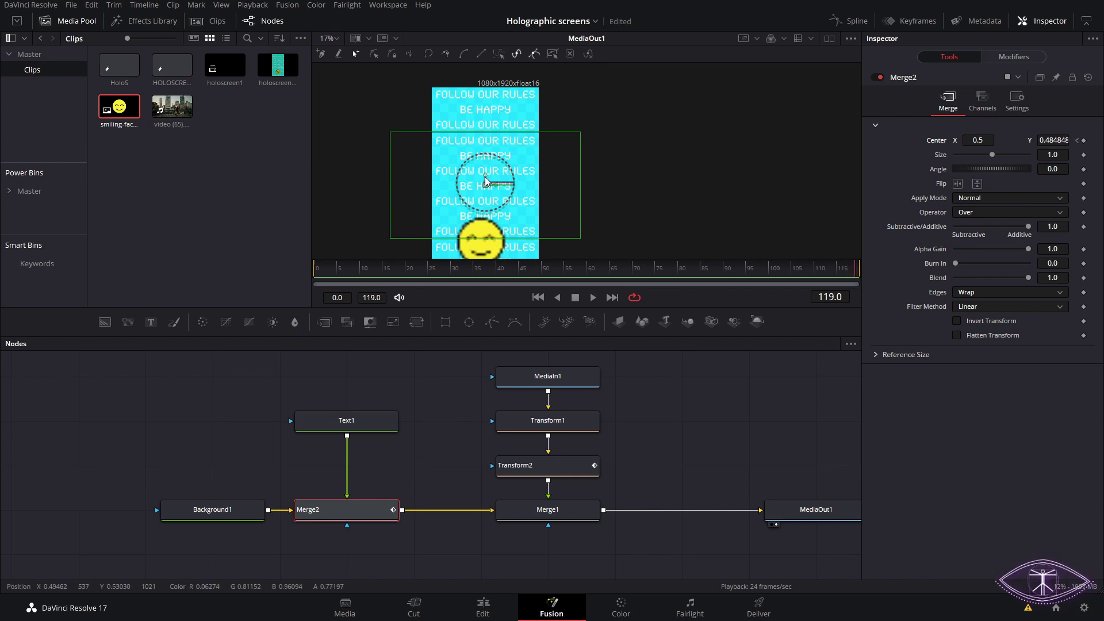
left_click_drag(1040, 143, 1094, 143)
left_click_drag(355, 270, 343, 280)
key("space")
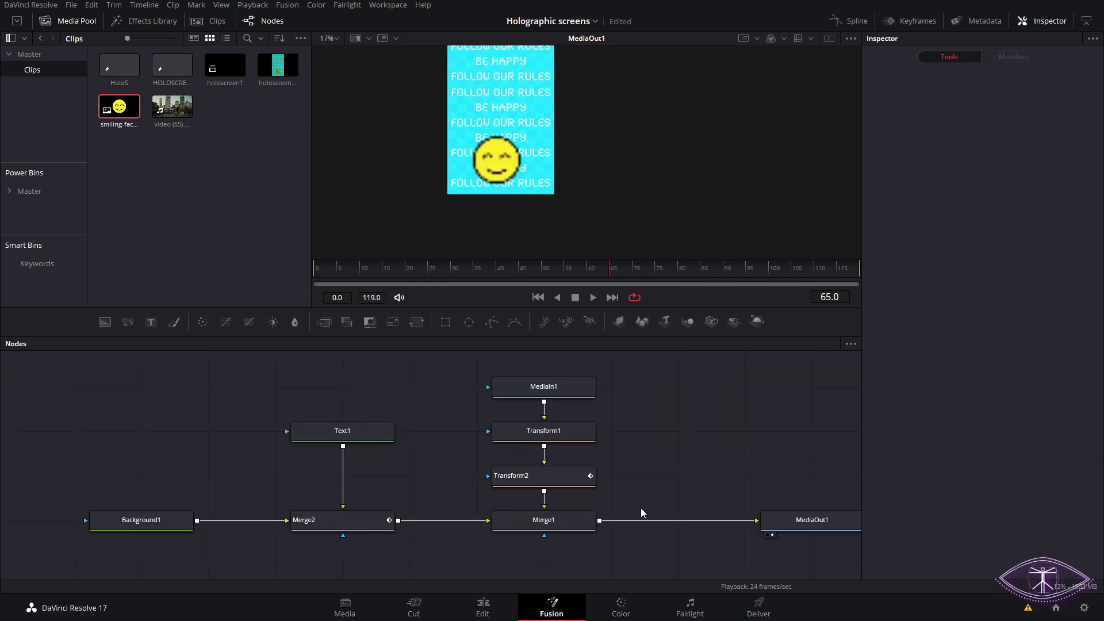
Add a Scanlines node between Merge1 and MediaOut1.
left_click(573, 521)
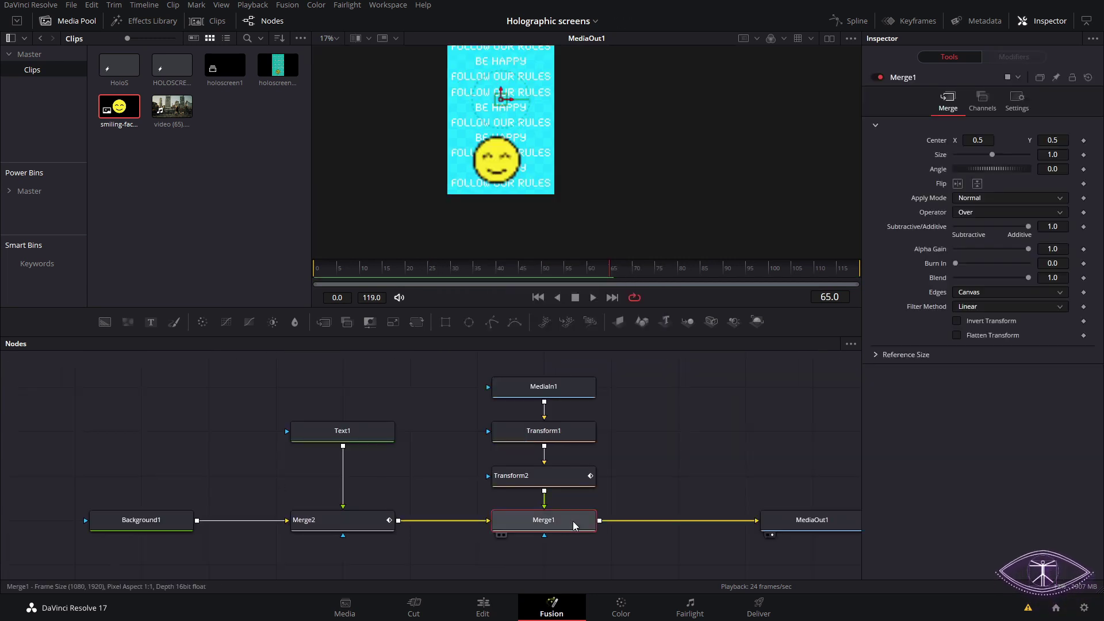
key("shift+space")
type("trans")
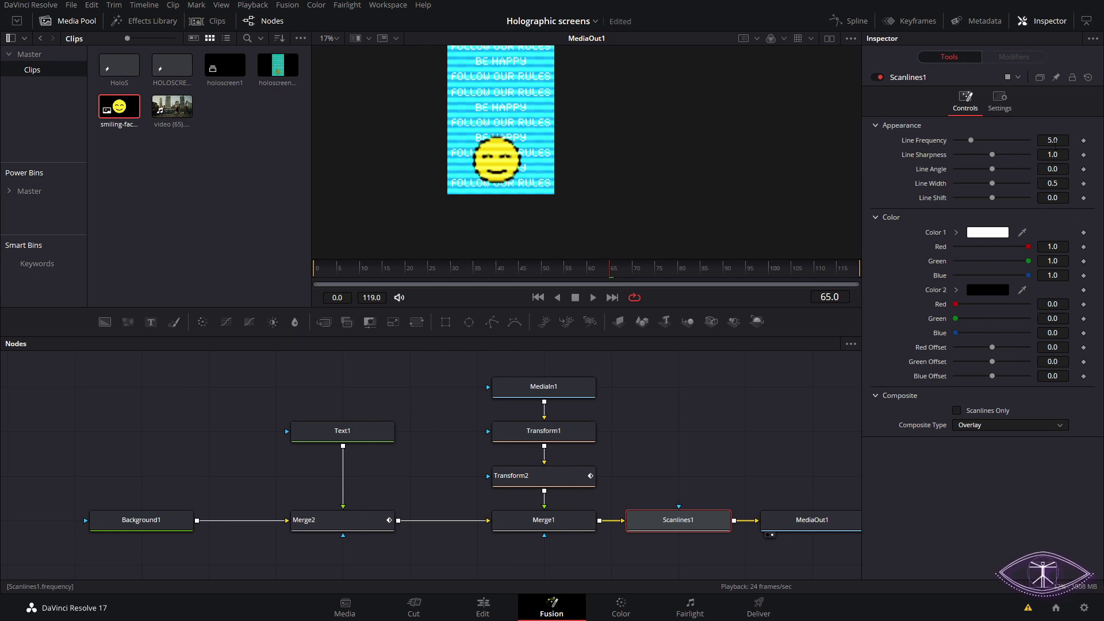
Set the scanlines' line frequency to 5.45, sharpness to 0.998, angle to 2.4 and width to 0.328.
left_click_drag(1054, 144, 993, 154)
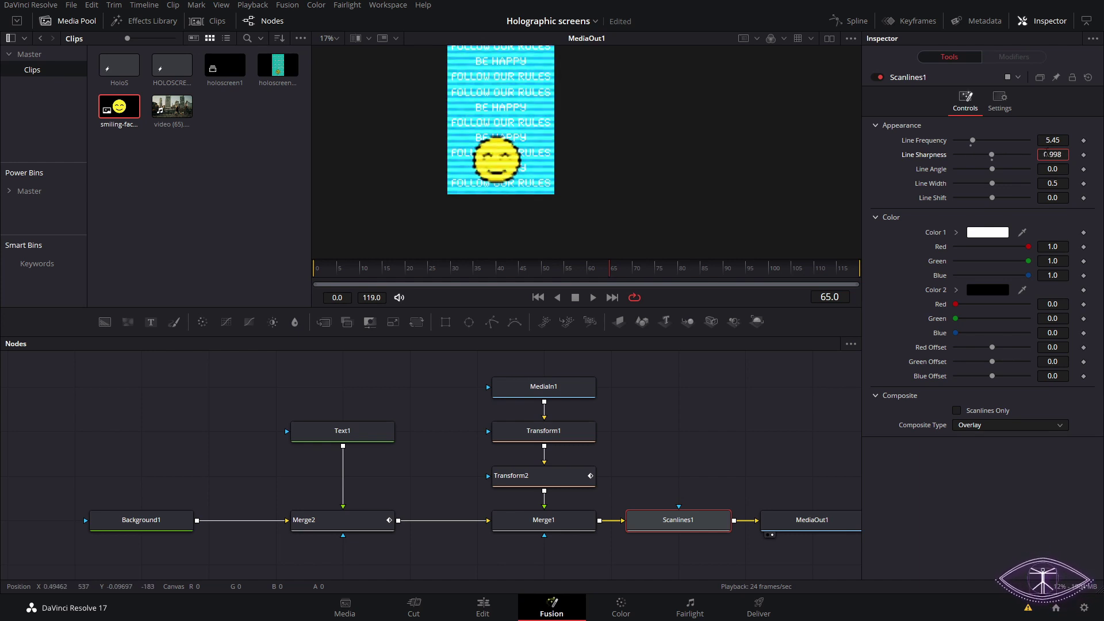
left_click_drag(1047, 169, 1062, 169)
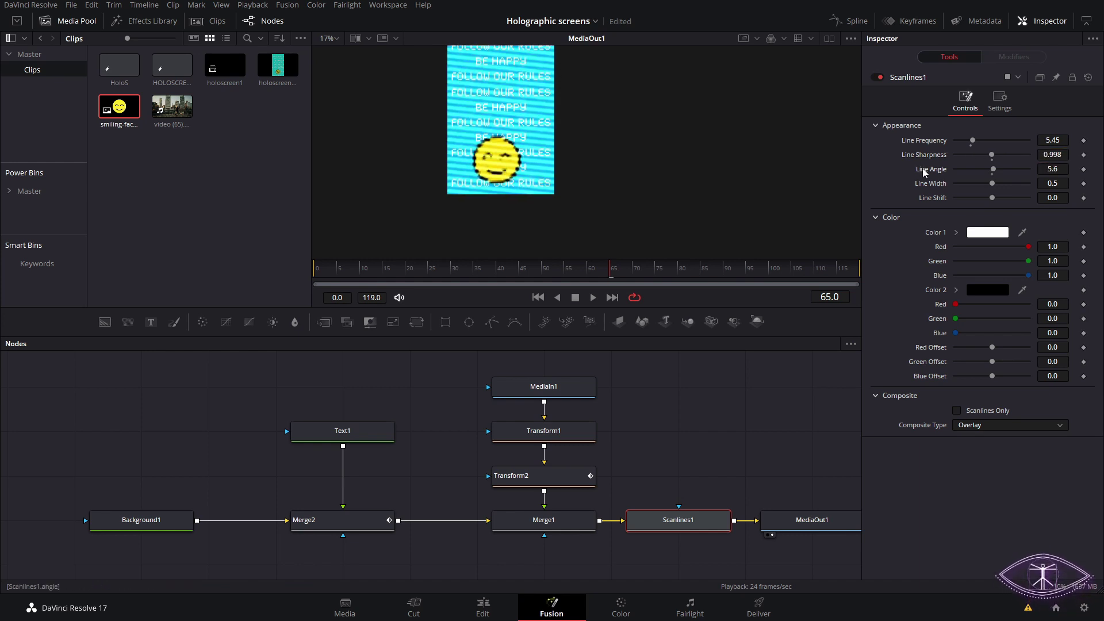
key("ctrl+z")
left_click(1052, 169)
type("2.4")
key("Return")
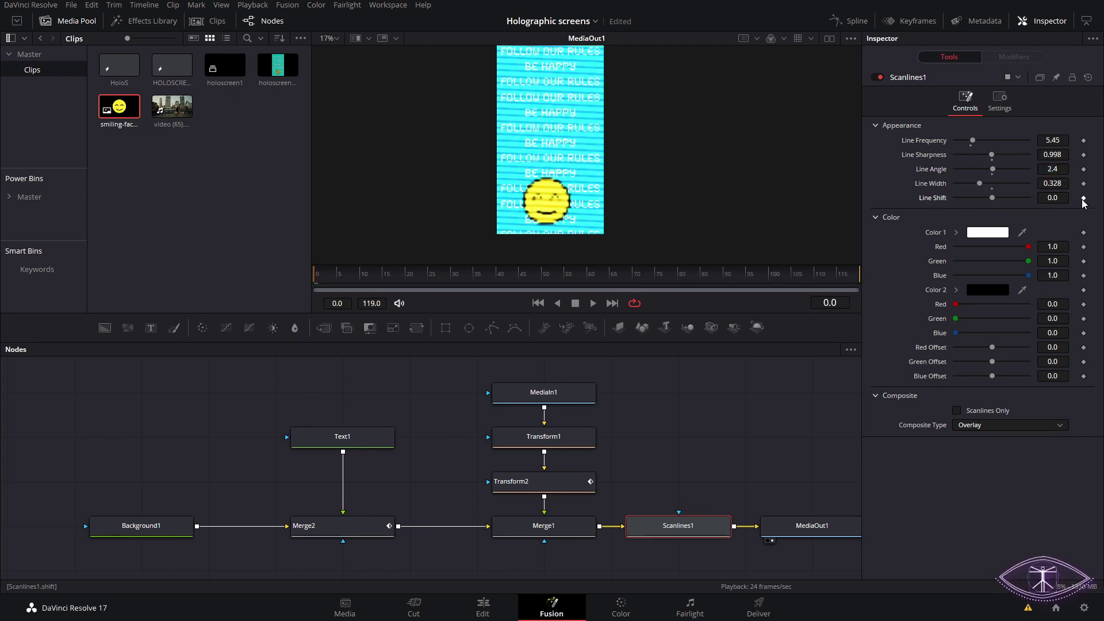
Keyframe the scanlines' Line Shift from 0.0 at frame 0 to -1.0 at frame 119, and play back the animation.
left_click(1084, 198)
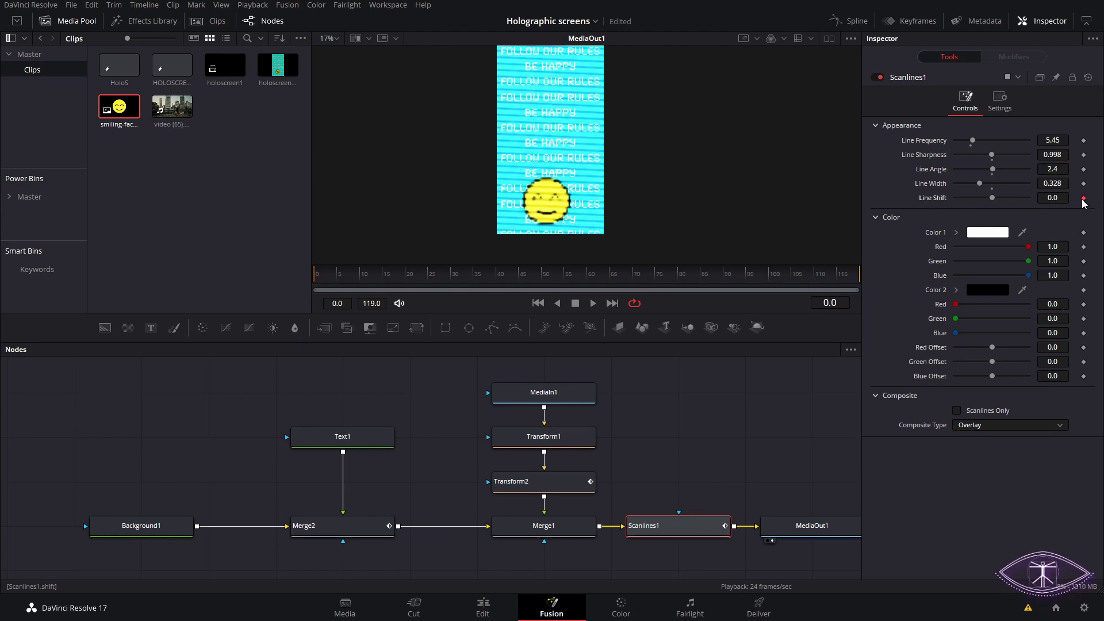
left_click(862, 279)
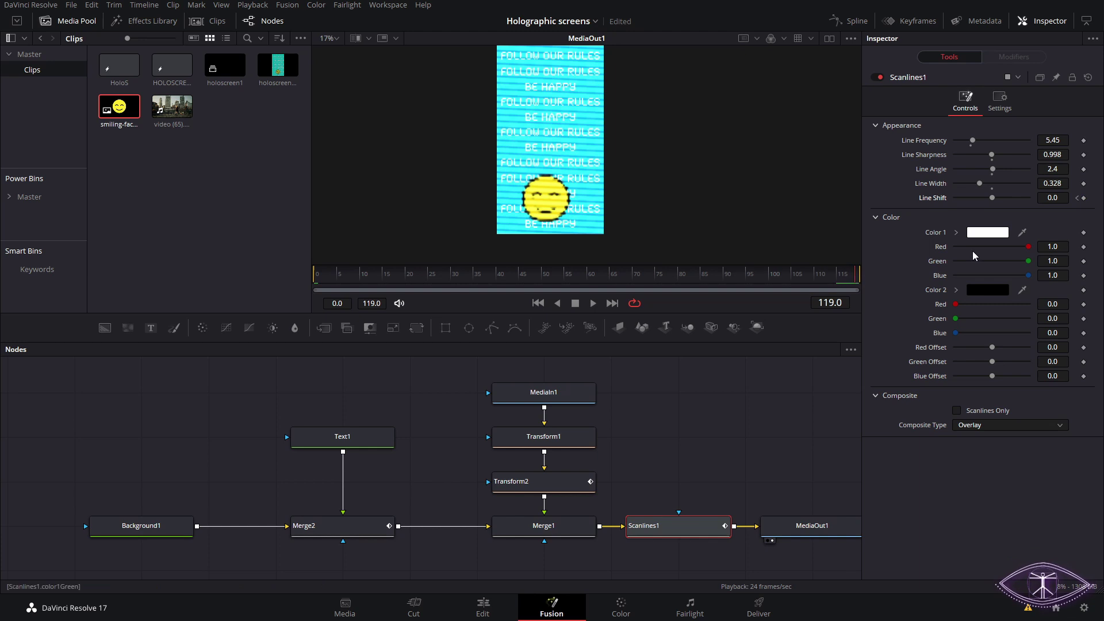
left_click_drag(993, 198, 945, 209)
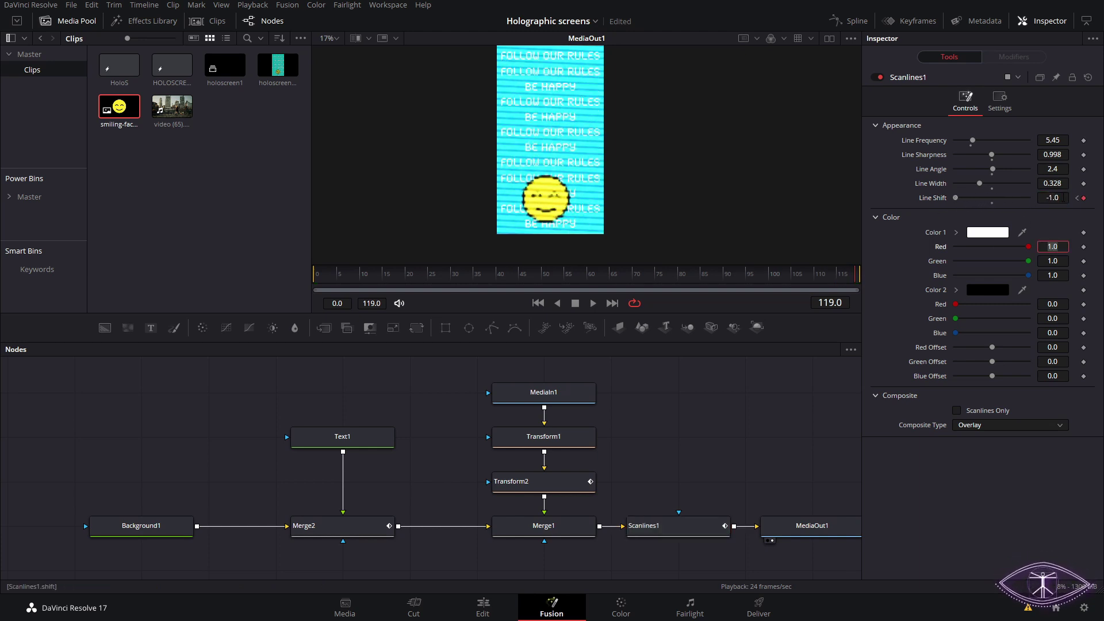
left_click(328, 275)
key("space")
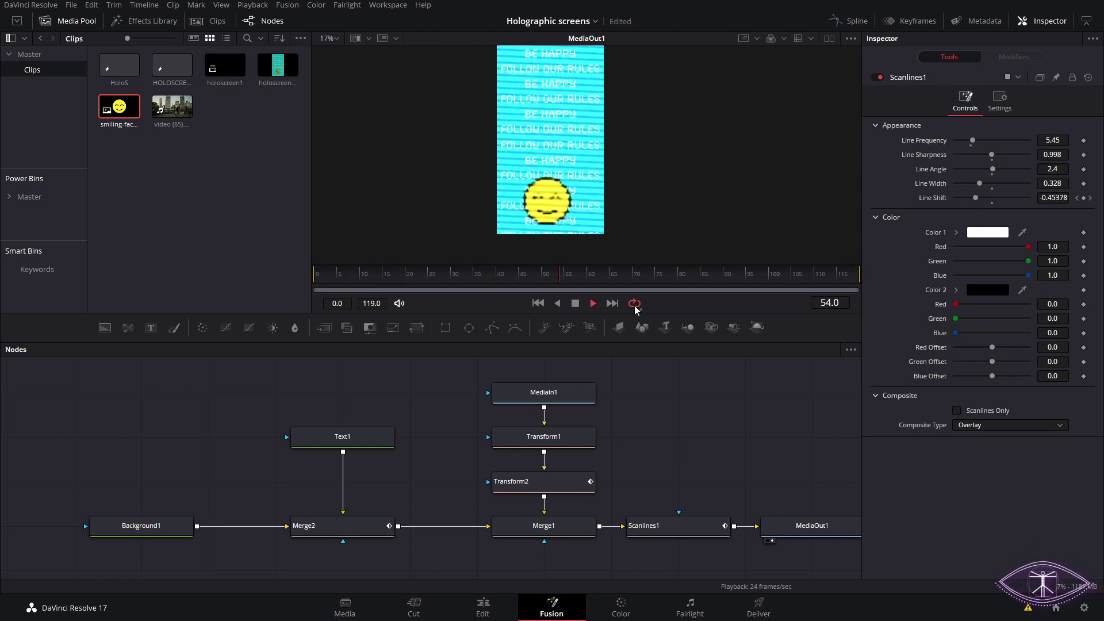
Check the composite type options of Scanlines1 and preview the moving lines with Overlay.
left_click(1009, 425)
left_click(1007, 466)
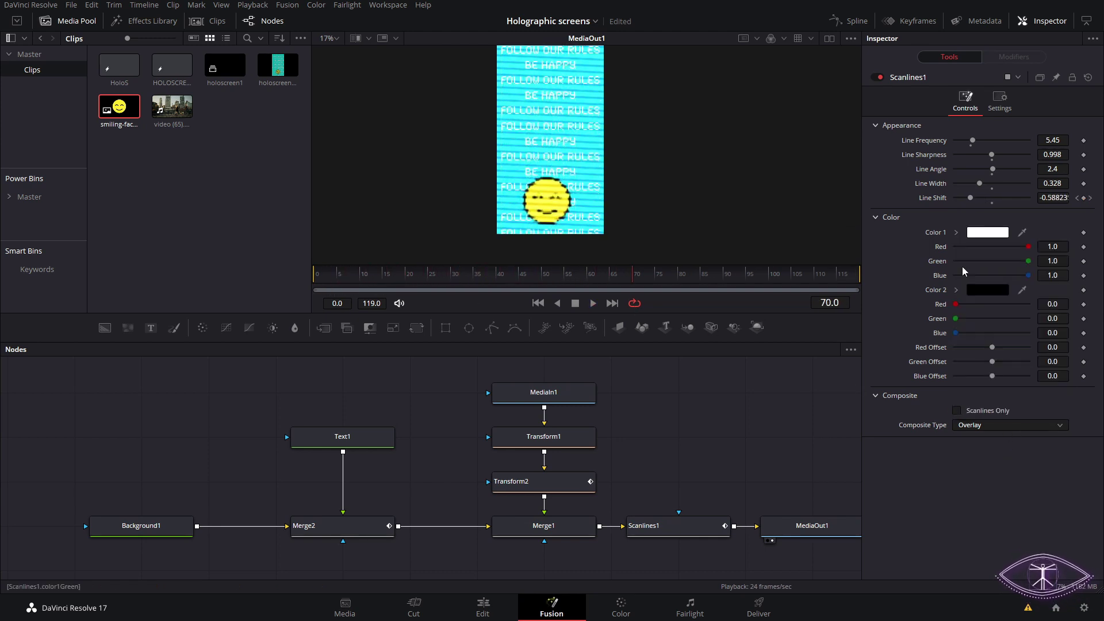
key("space")
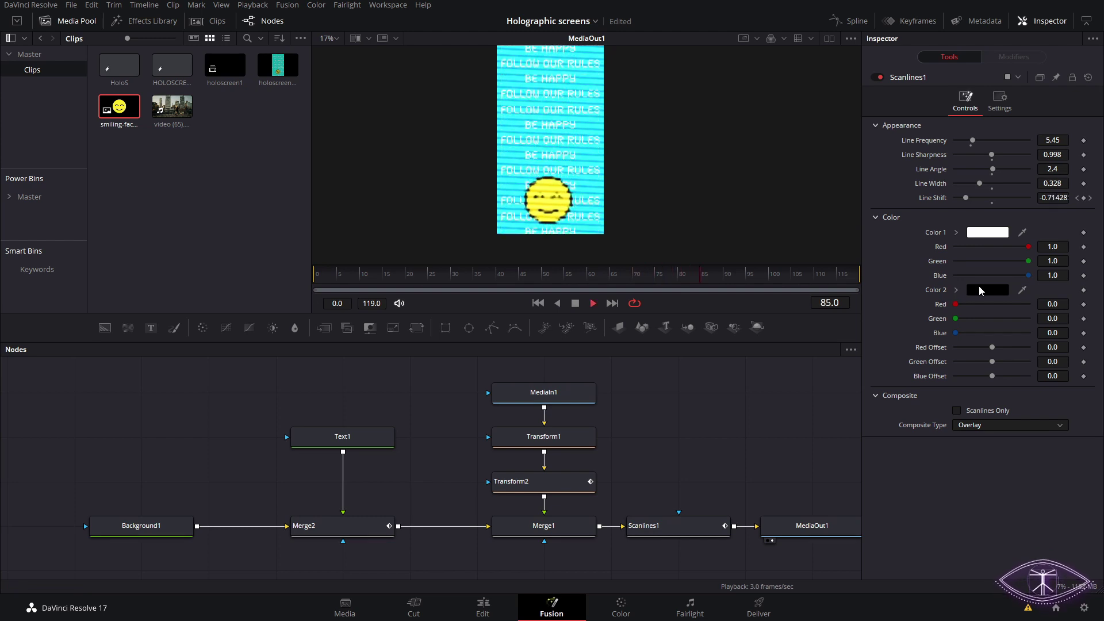
key("space")
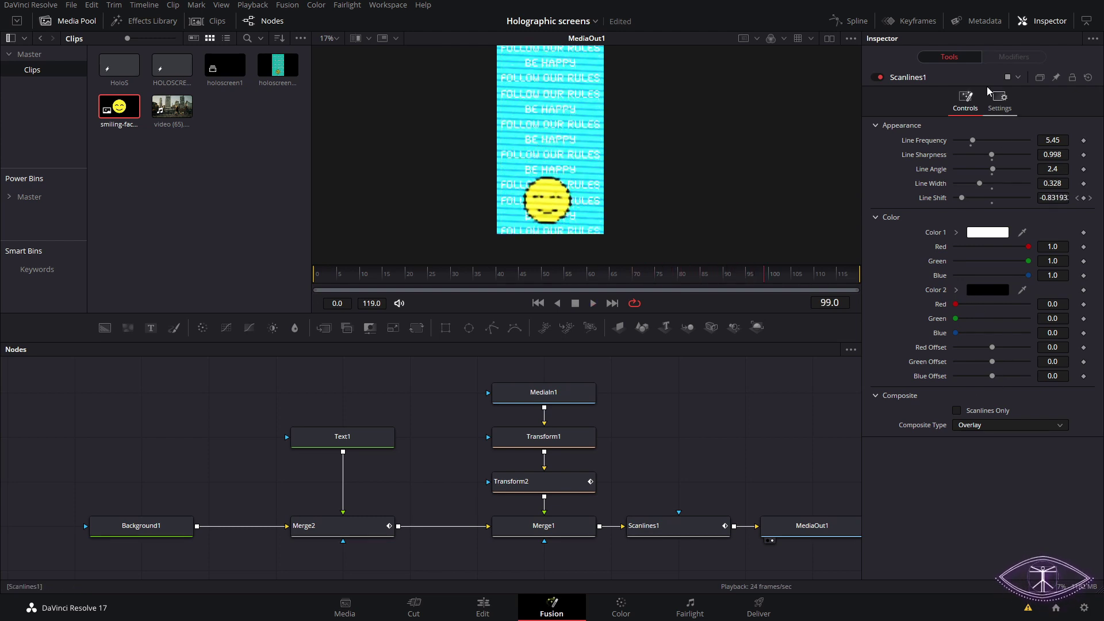
Set the blend of Scanlines1 to 0.622 and play back the result from near the start.
left_click(1001, 96)
left_click_drag(1001, 145, 997, 142)
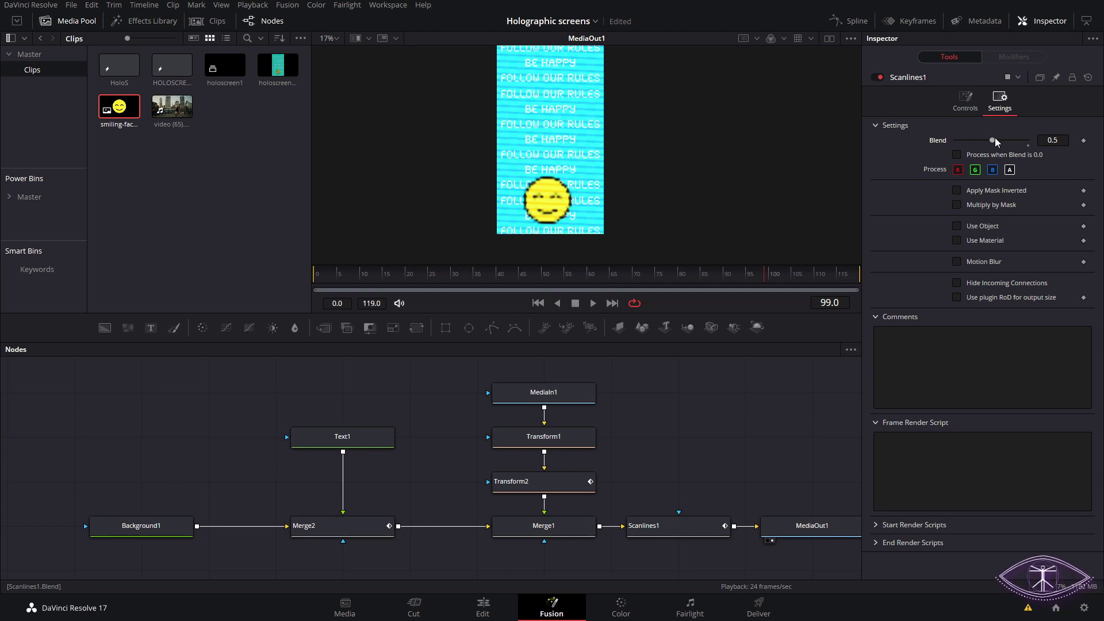
left_click(667, 525)
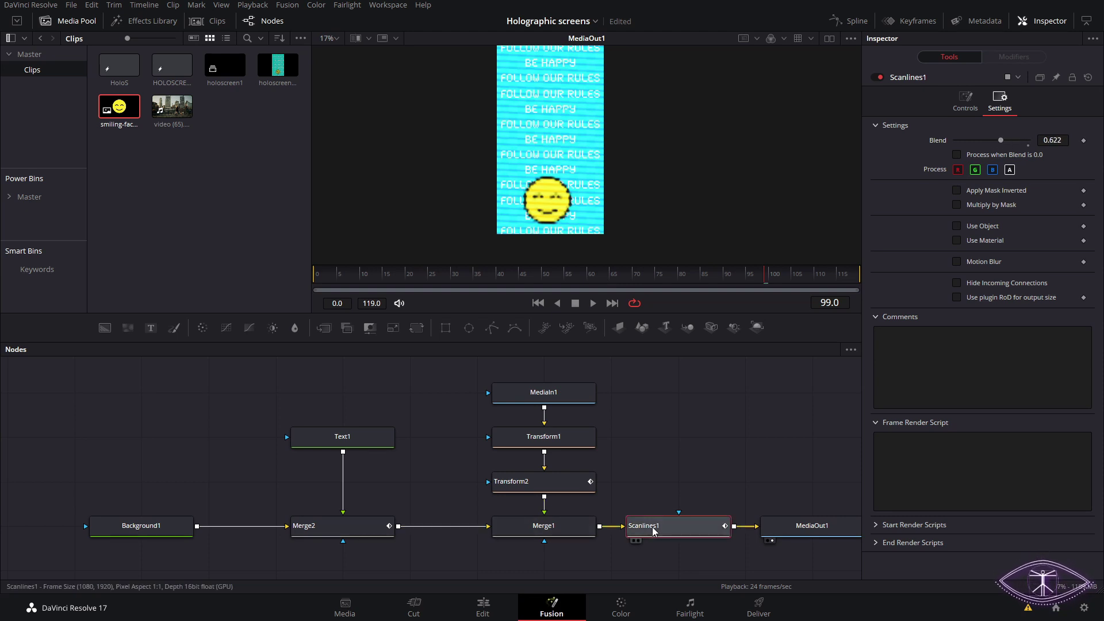
left_click(325, 285)
key("space")
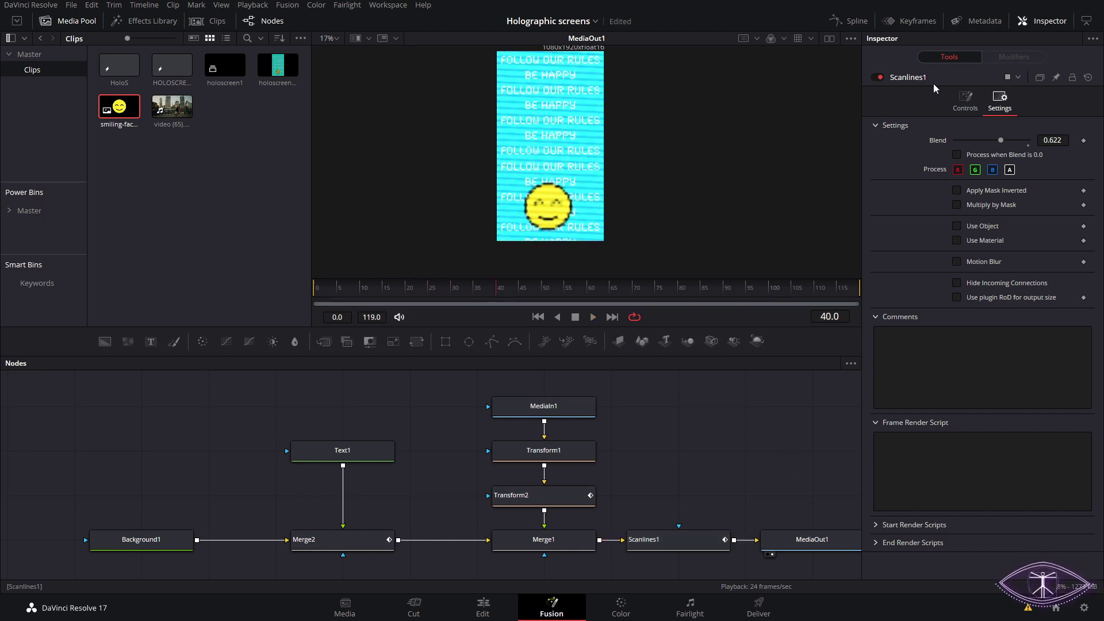
Return to the Edit page and place the HoloS composition on Video 2 above the video (65).mp4 clip.
left_click(504, 604)
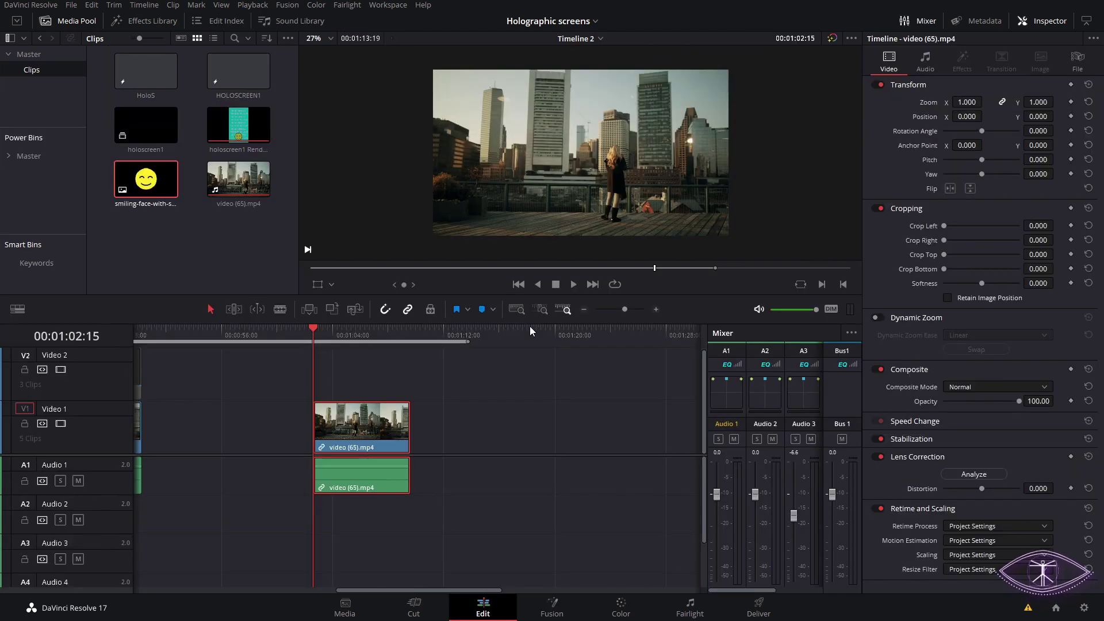
left_click_drag(158, 56, 381, 360)
left_click(363, 329)
Turn the Fusion composition clip on Video 2 into a compound clip named "Holos".
right_click(381, 359)
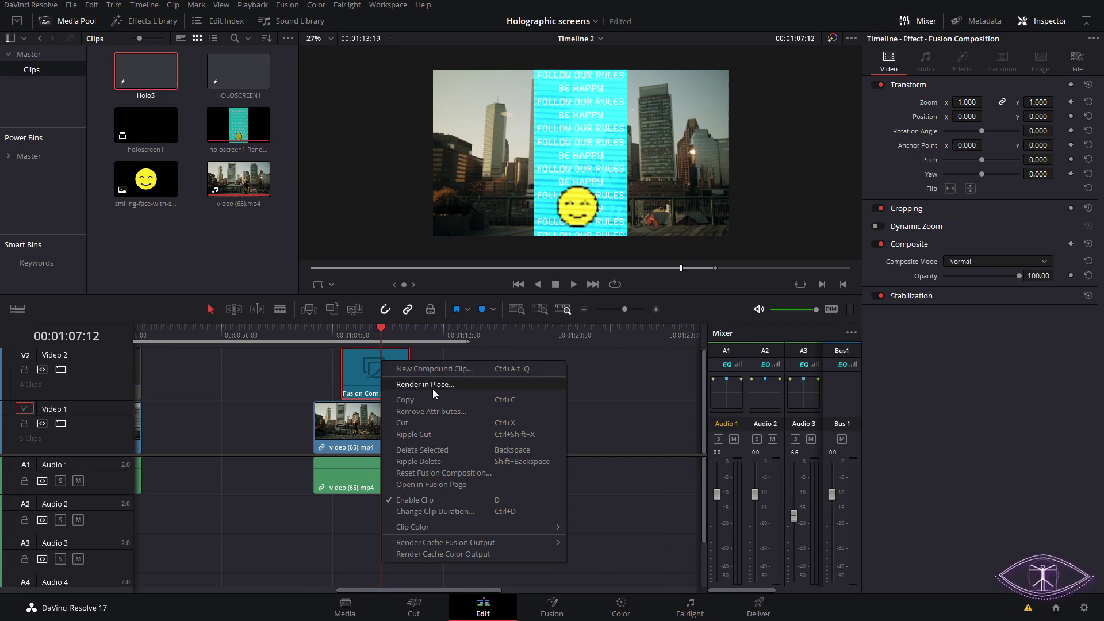
left_click(432, 389)
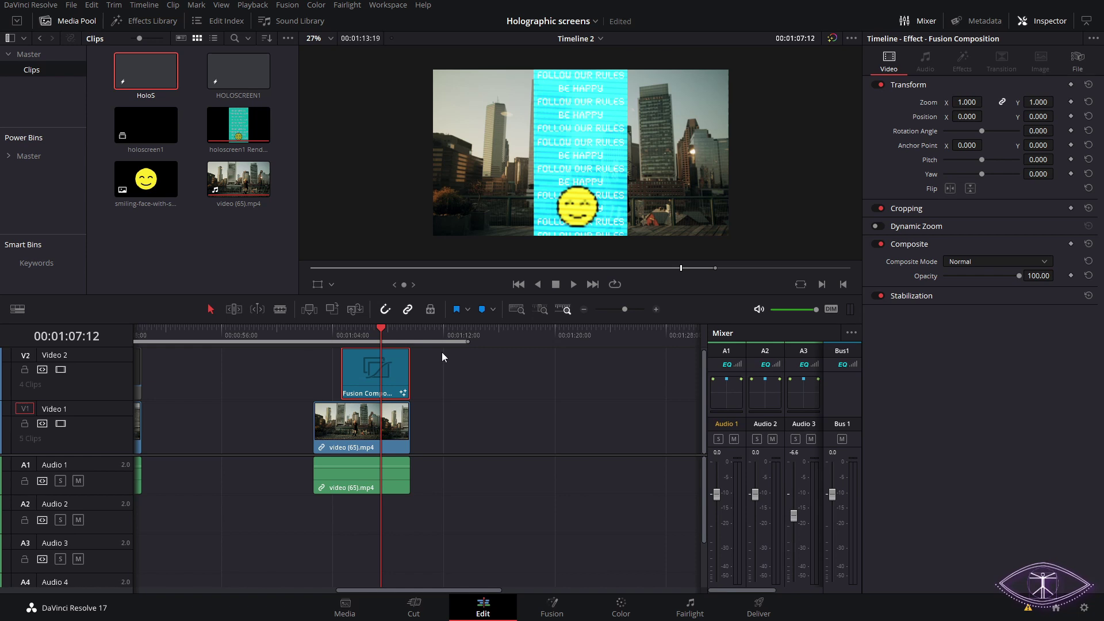
right_click(381, 368)
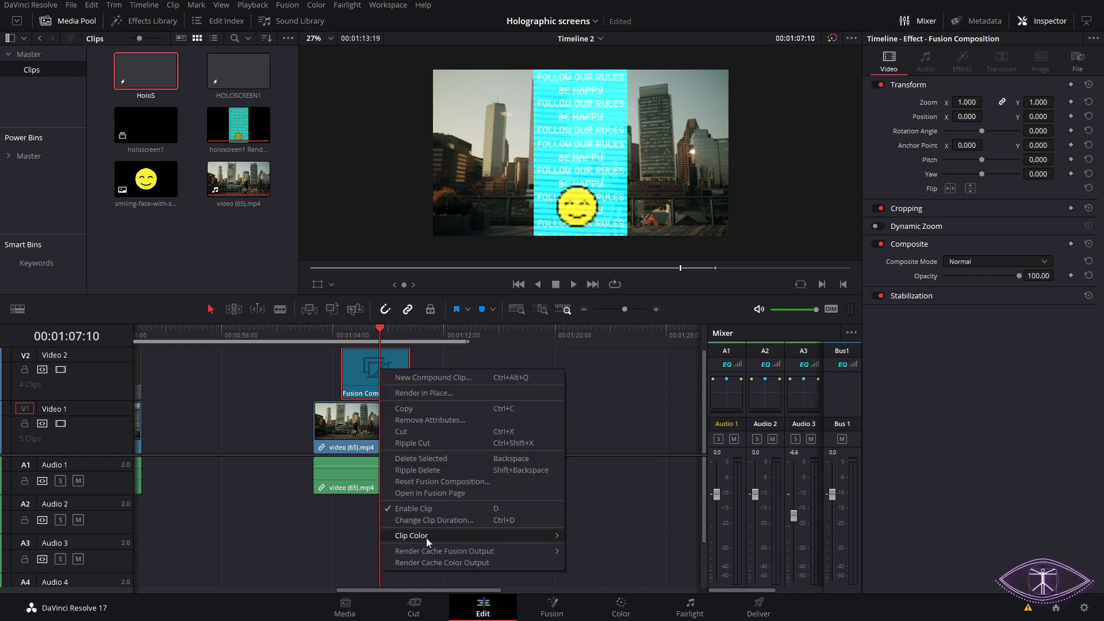
left_click(429, 377)
type("hOLOS")
key("BackSpace")
key("BackSpace")
key("BackSpace")
key("BackSpace")
key("BackSpace")
type("Holos")
key("Return")
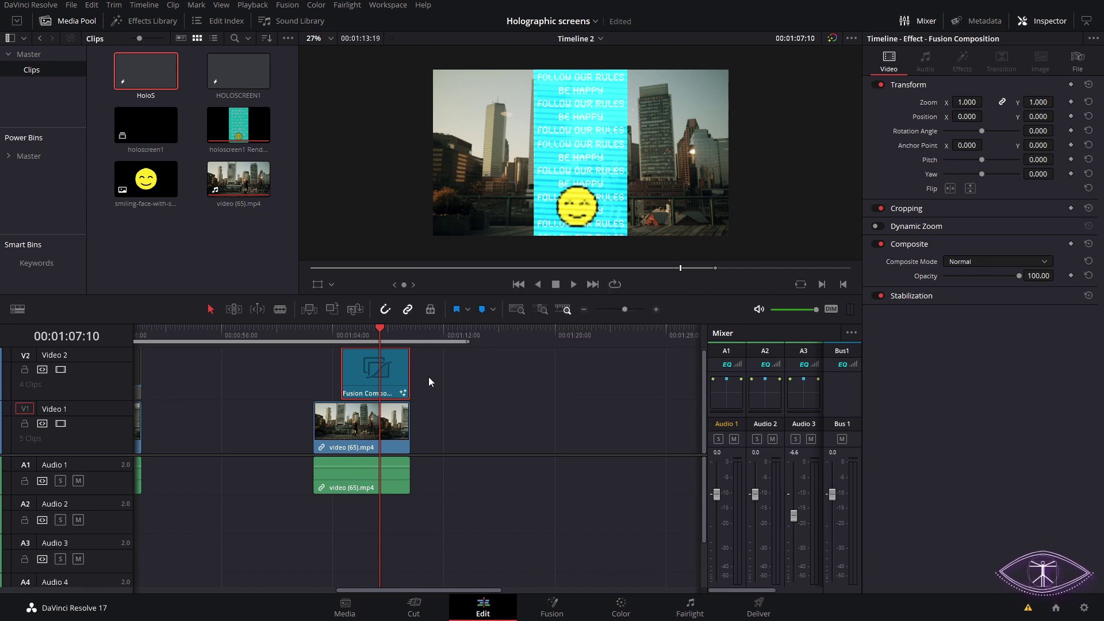
Render the Holos compound clip in place on the timeline.
left_click(374, 335)
right_click(383, 381)
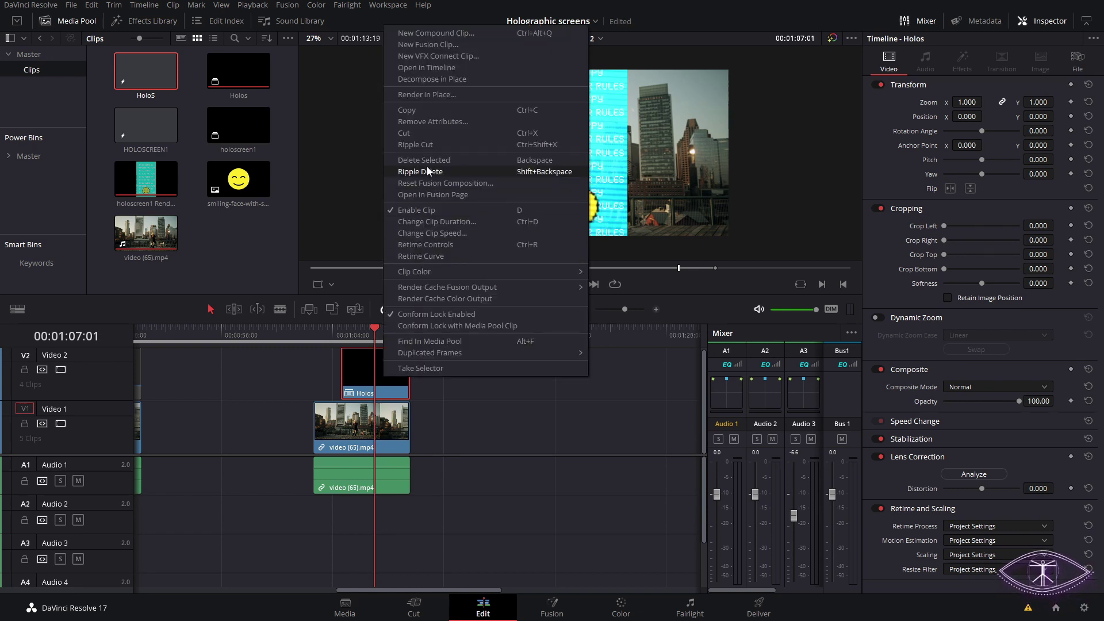
left_click(450, 95)
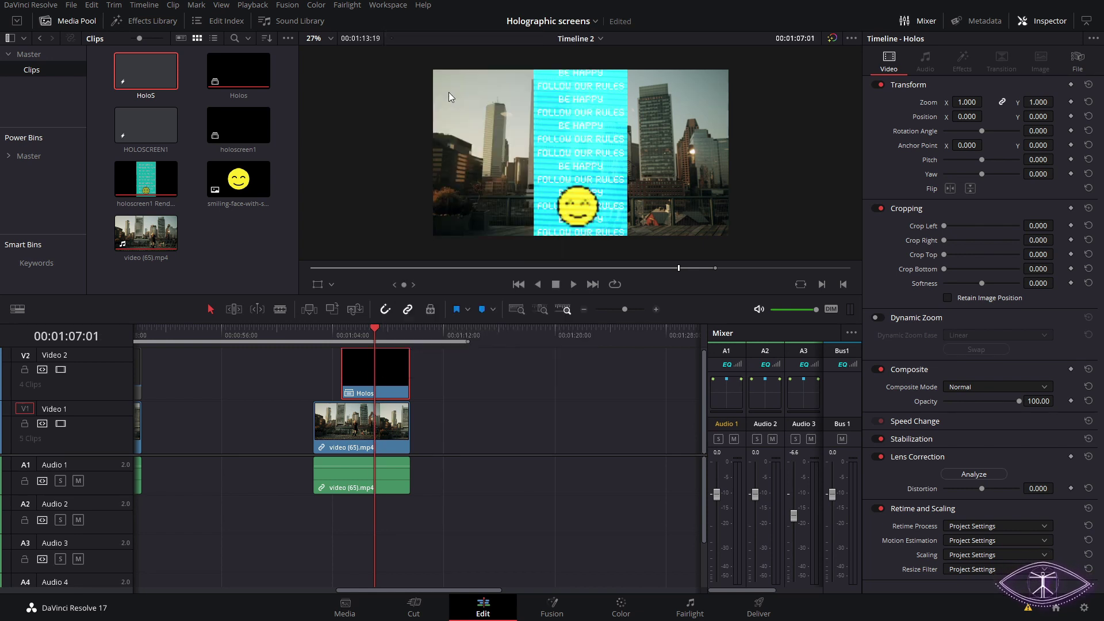
left_click(527, 247)
left_click(522, 242)
left_click(598, 350)
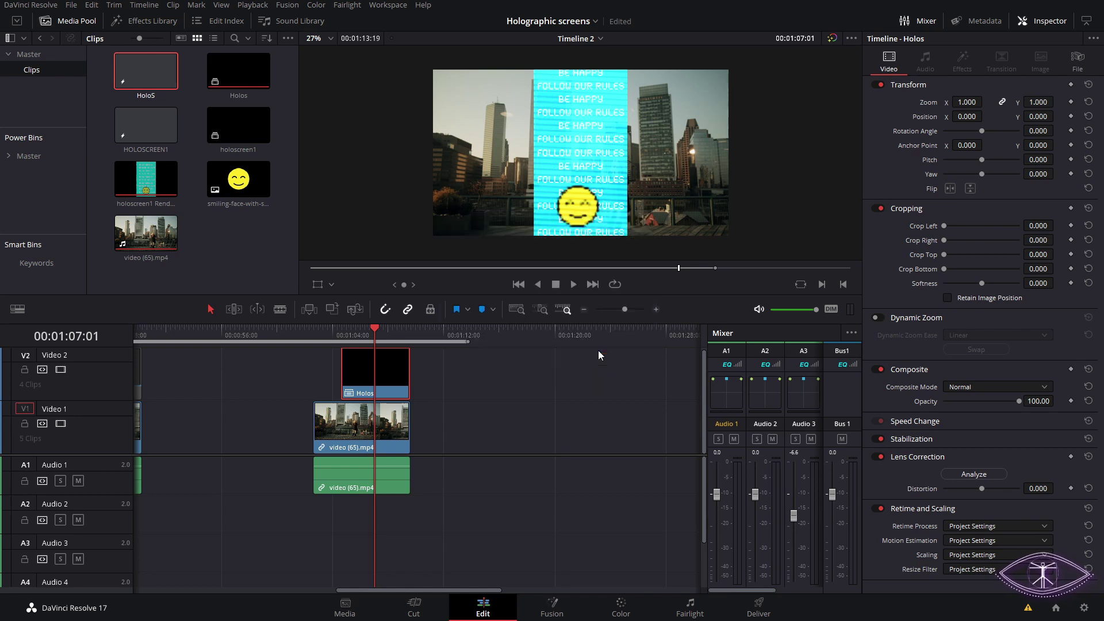
left_click(699, 429)
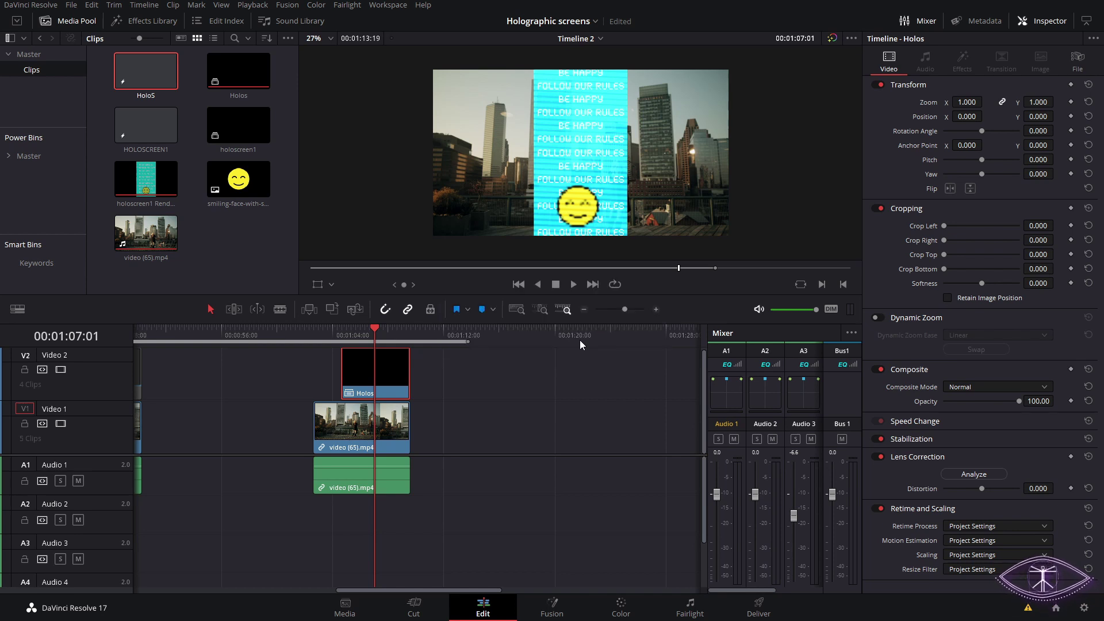
Open the video (65).mp4 clip in the Fusion page, add the Holos compound clip to its node graph, and preview it before returning to MediaOut1.
right_click(373, 412)
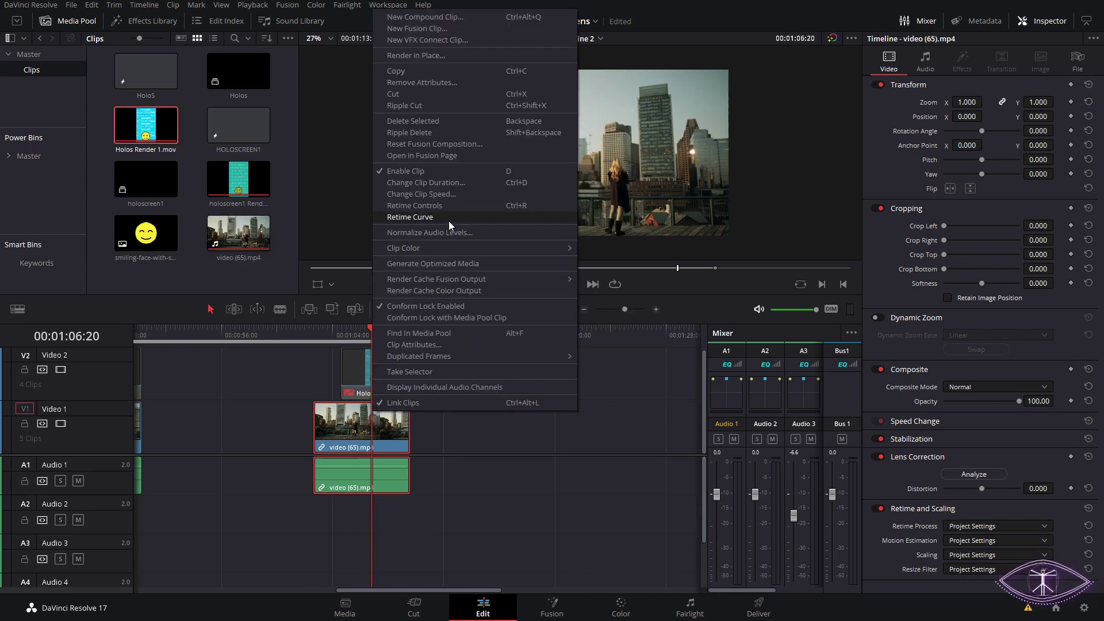
left_click(468, 155)
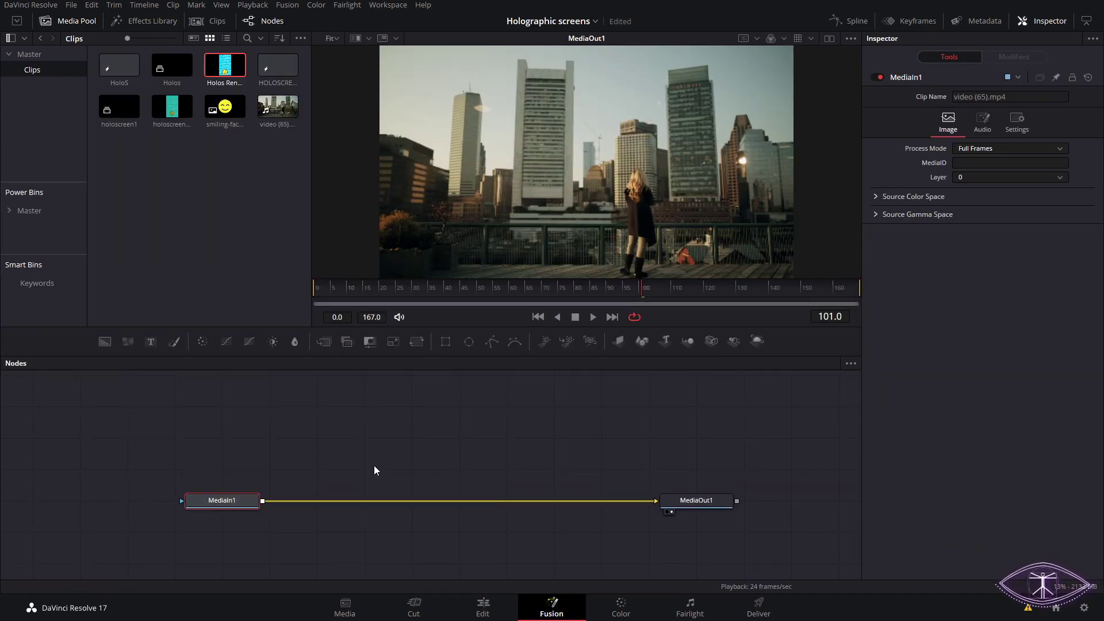
left_click_drag(167, 66, 310, 405)
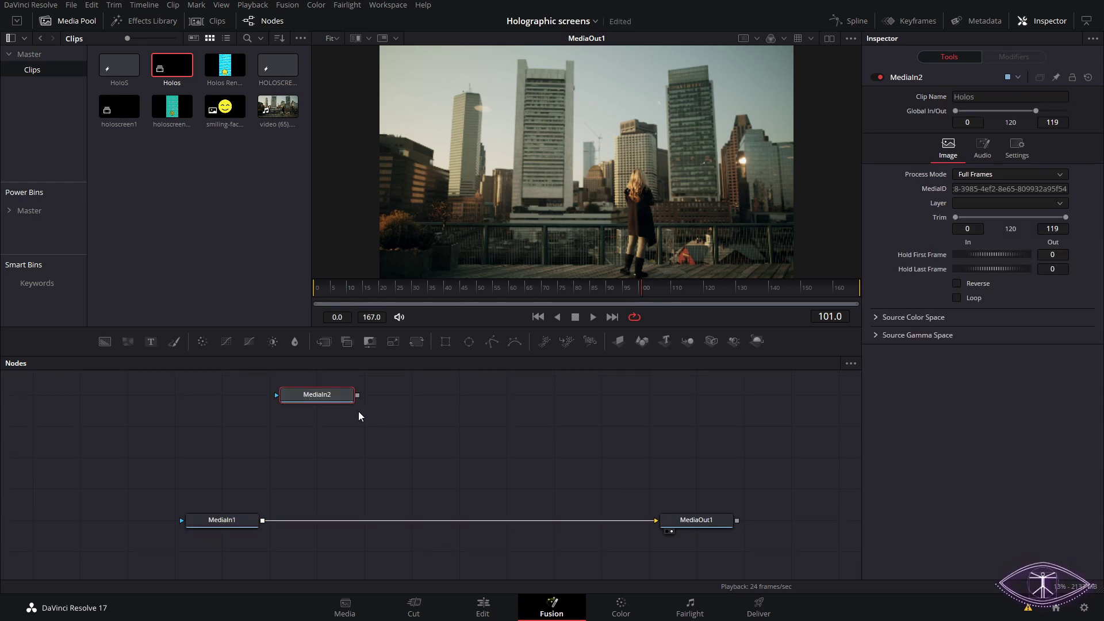
key("1")
left_click(695, 521)
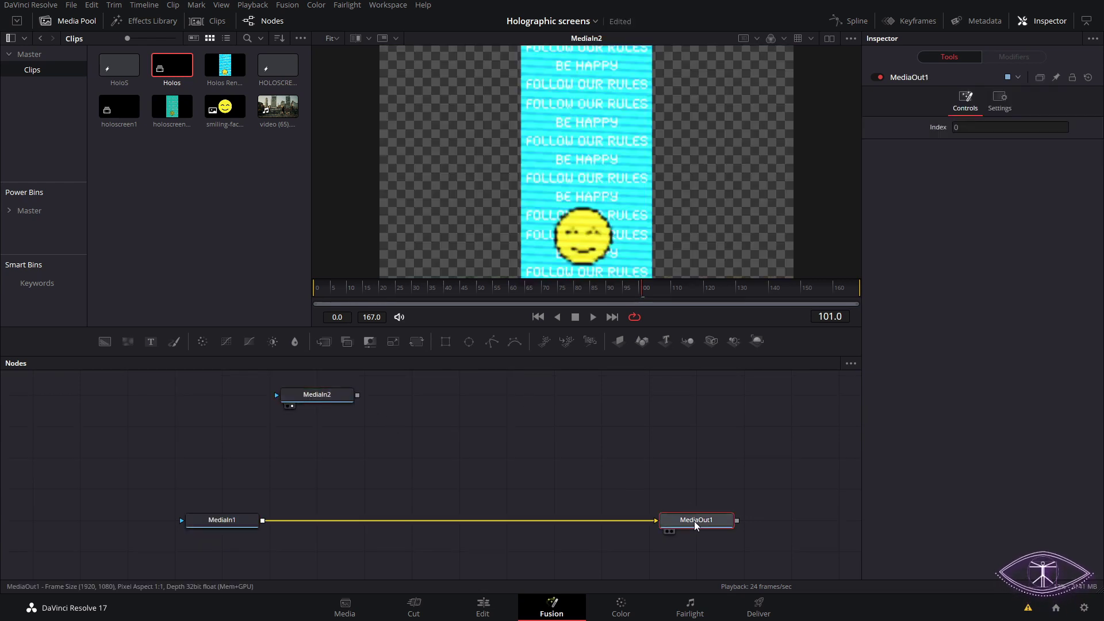
key("1")
Insert a Planar Tracker node between MediaIn1 and MediaOut1.
left_click(206, 518)
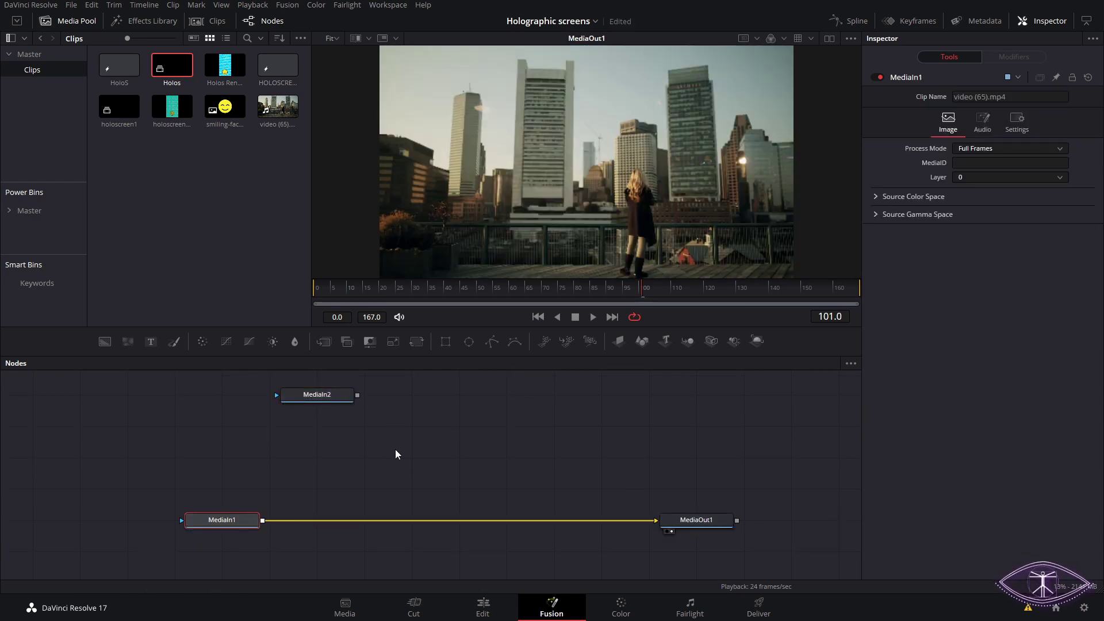
key("shift+space")
type("plan")
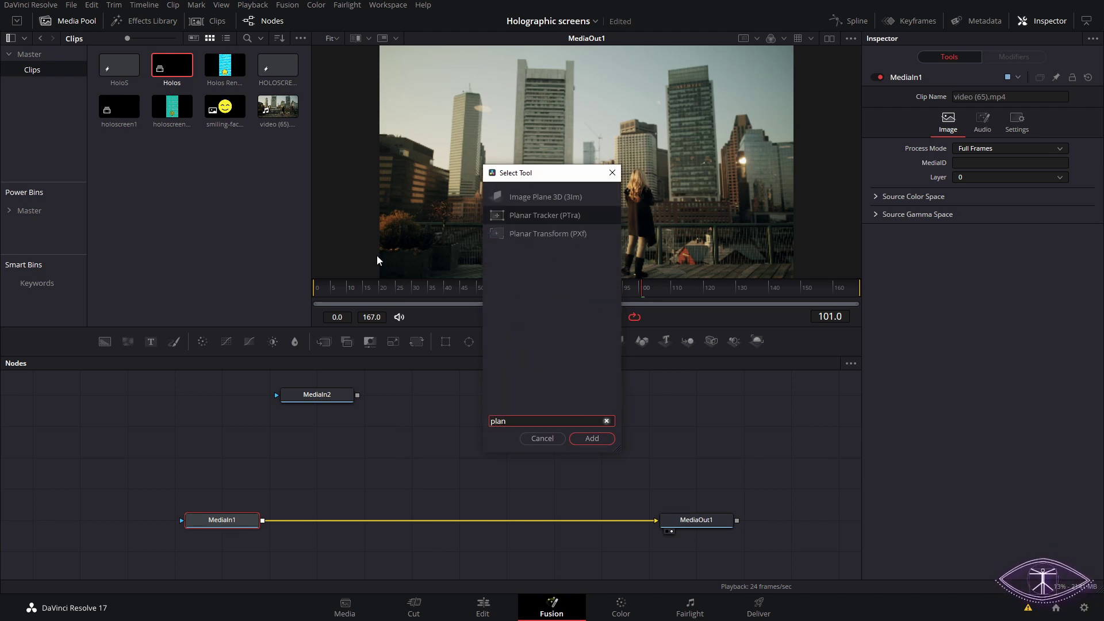
left_click(521, 215)
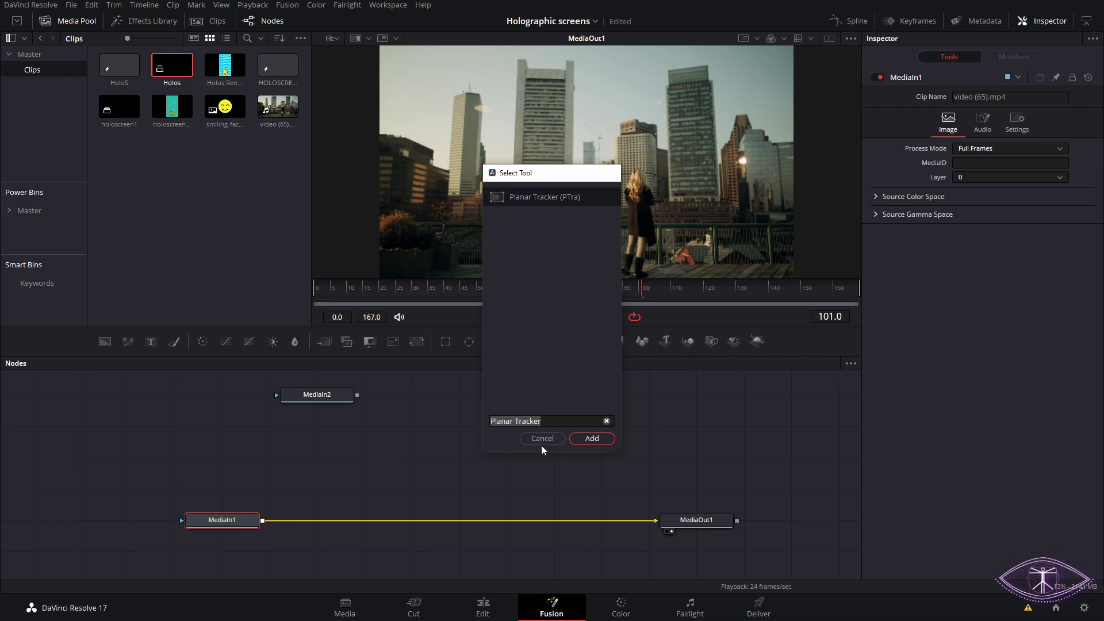
left_click(591, 438)
left_click_drag(341, 510, 435, 510)
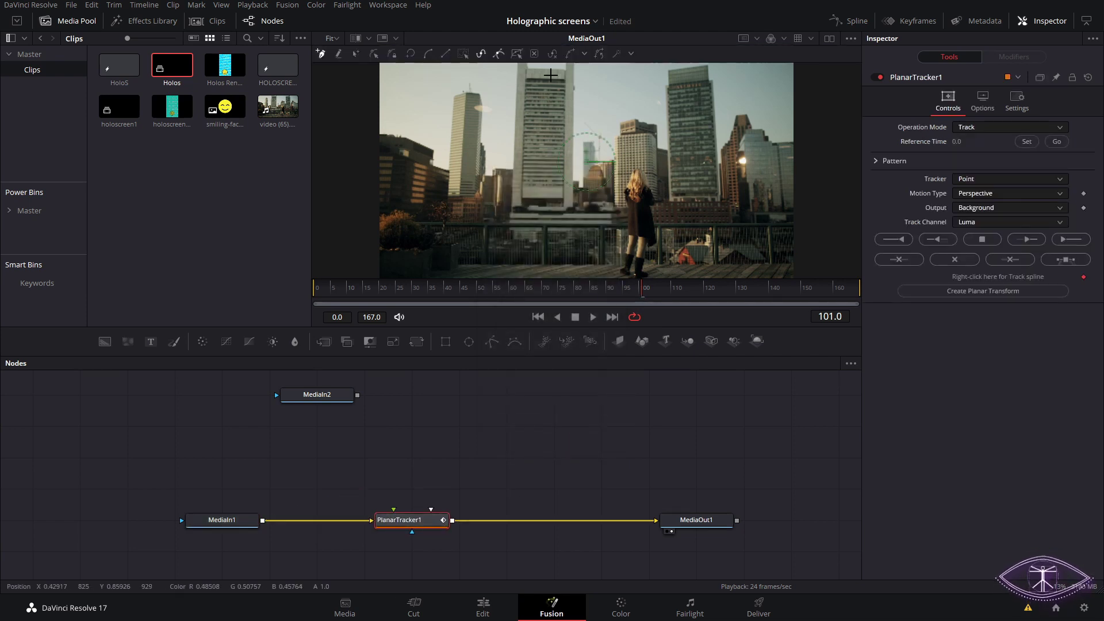
Draw a closed four-corner tracking shape around the facade of the tall grey tower.
scroll(537, 85, "up", 1)
left_click_drag(537, 85, 567, 105)
left_click(548, 148)
left_click(574, 214)
left_click(477, 209)
left_click(485, 70)
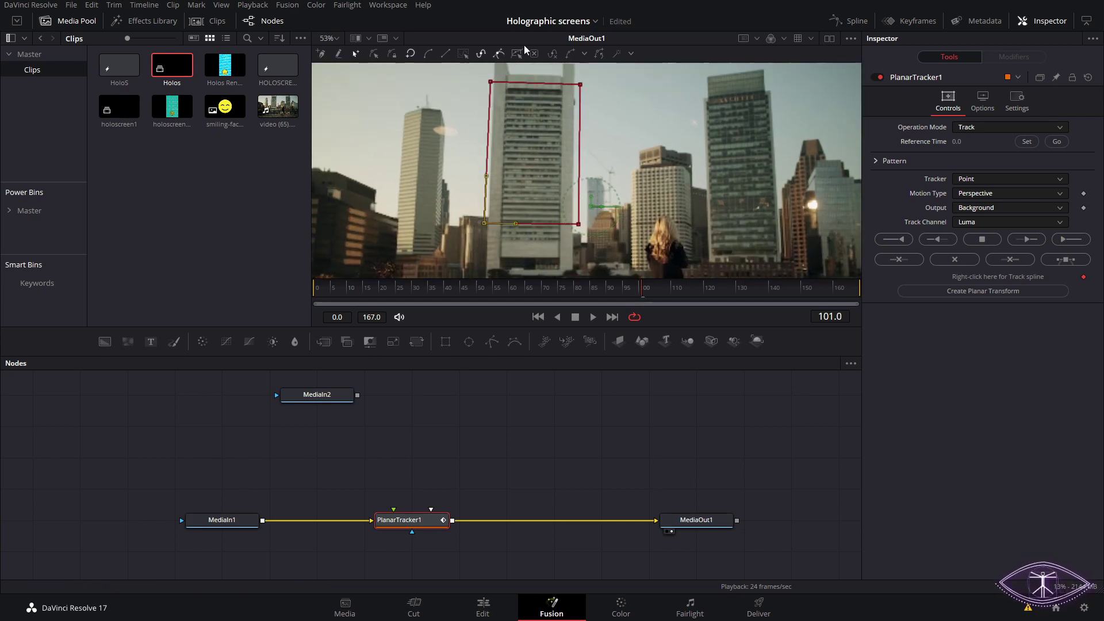
Set PlanarTracker1's tracker to Hybrid Point/Area with Perspective motion type.
left_click(980, 181)
left_click(984, 206)
left_click(983, 195)
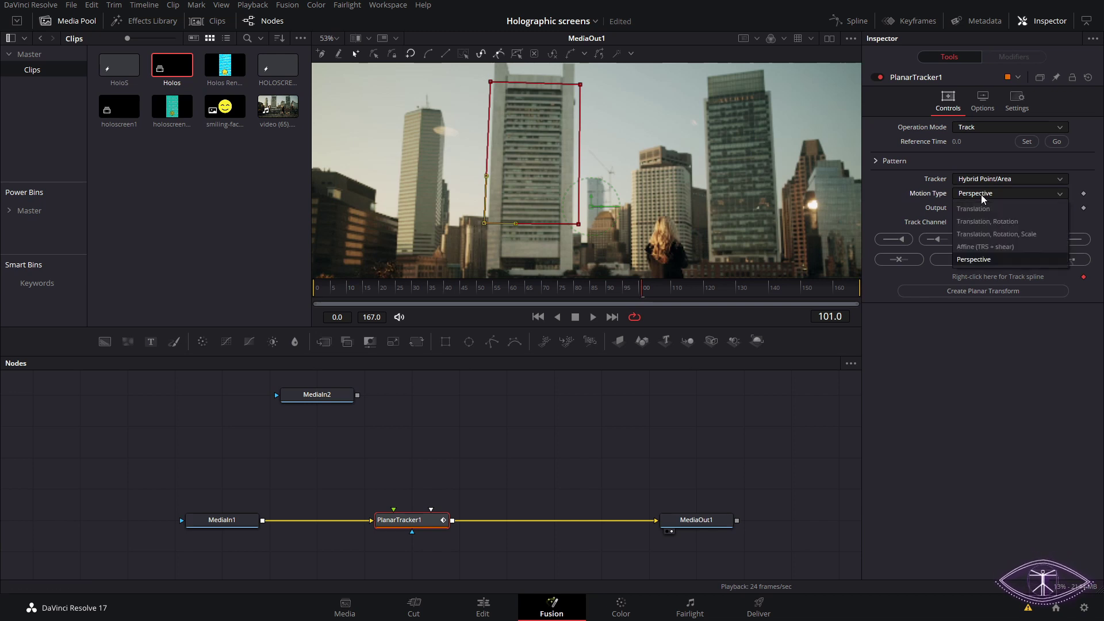
left_click(986, 260)
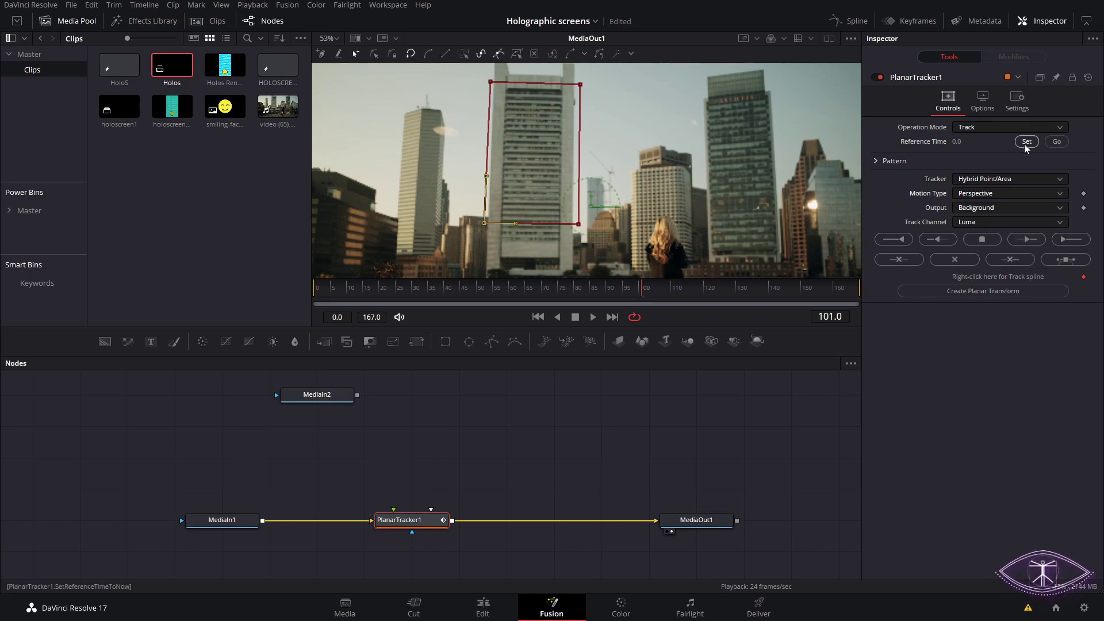
At frame 0, shift the tracking shape upward on the tall tower and set that frame as the reference time.
left_click_drag(322, 289, 313, 291)
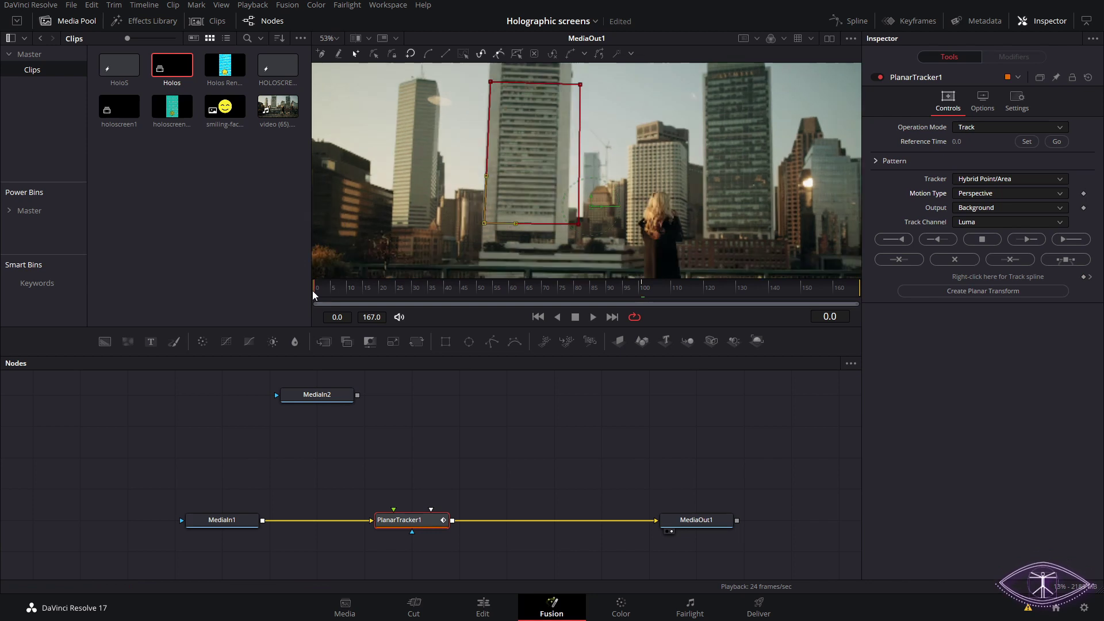
scroll(513, 146, "down", 3)
scroll(525, 143, "up", 3)
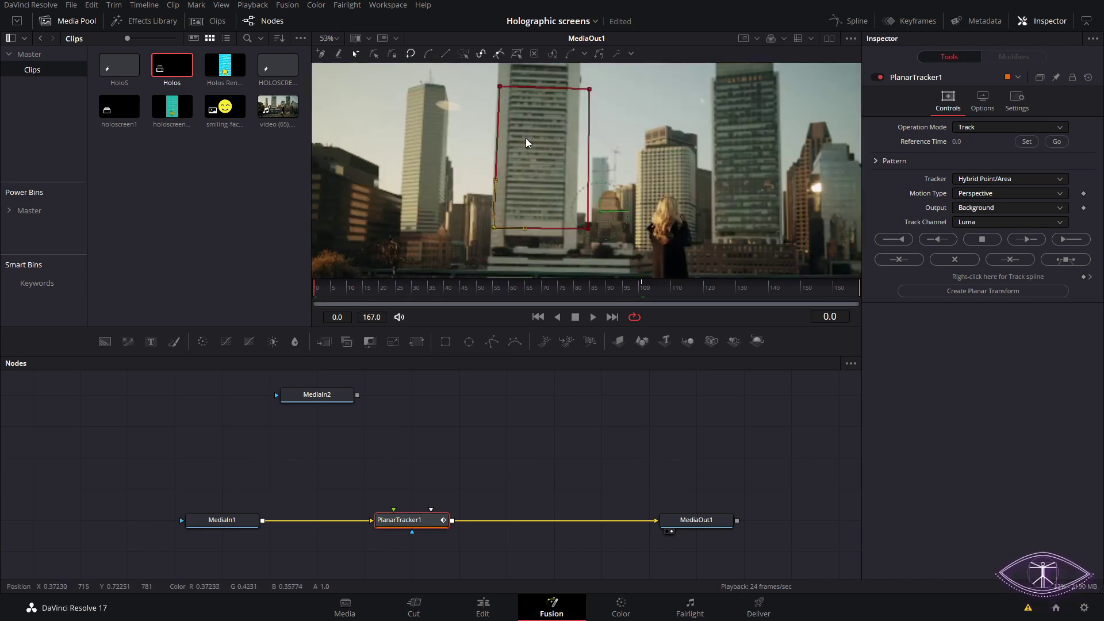
scroll(474, 114, "down", 2)
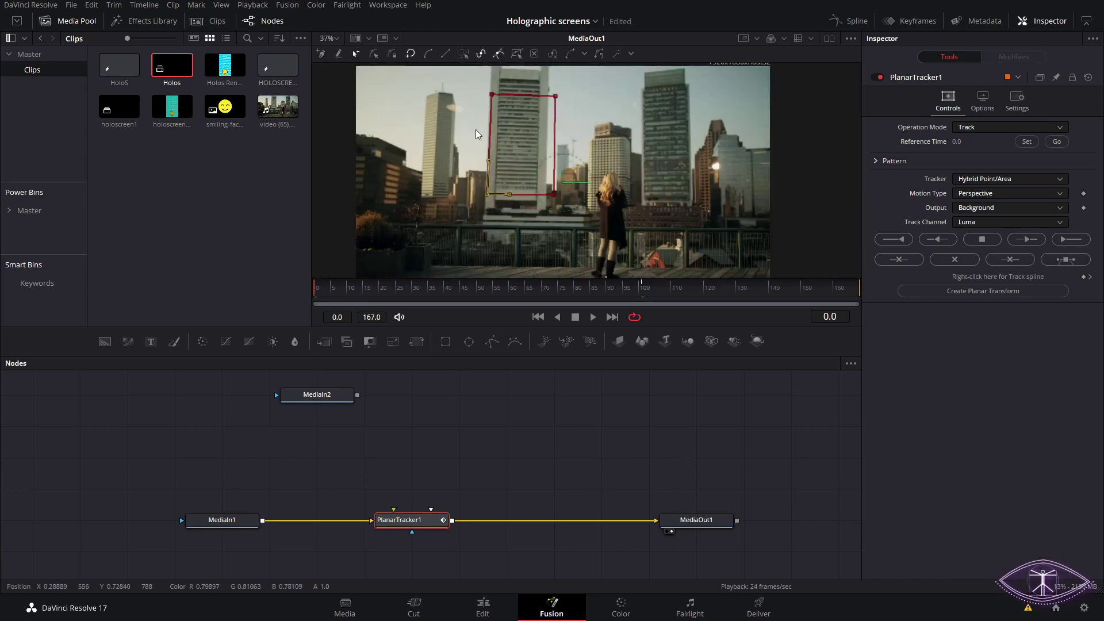
scroll(465, 131, "up", 2)
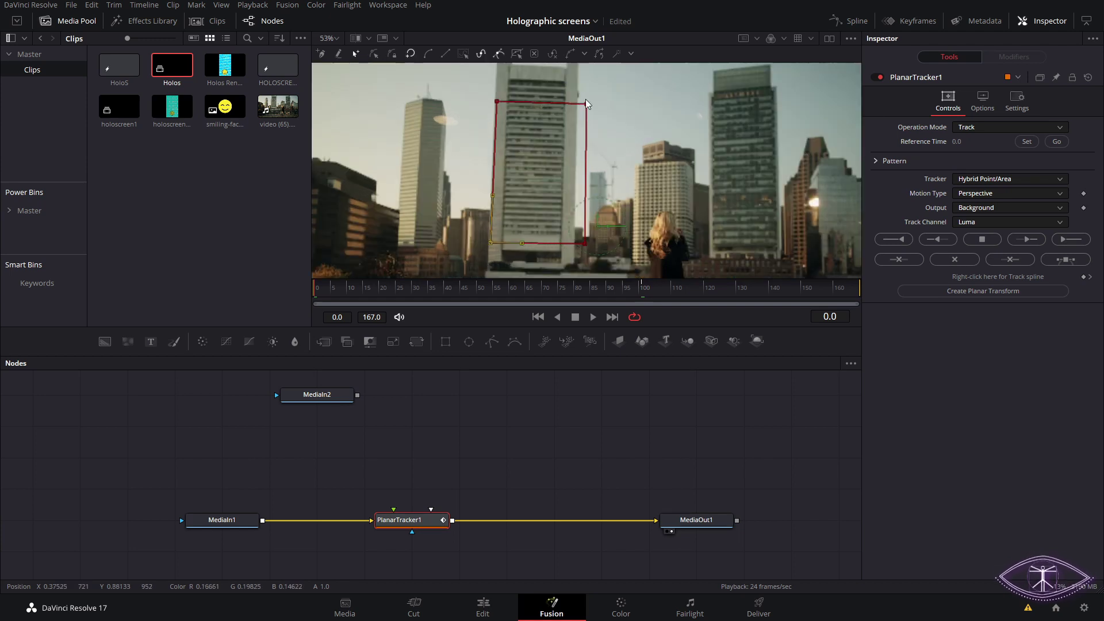
left_click_drag(584, 247, 583, 217)
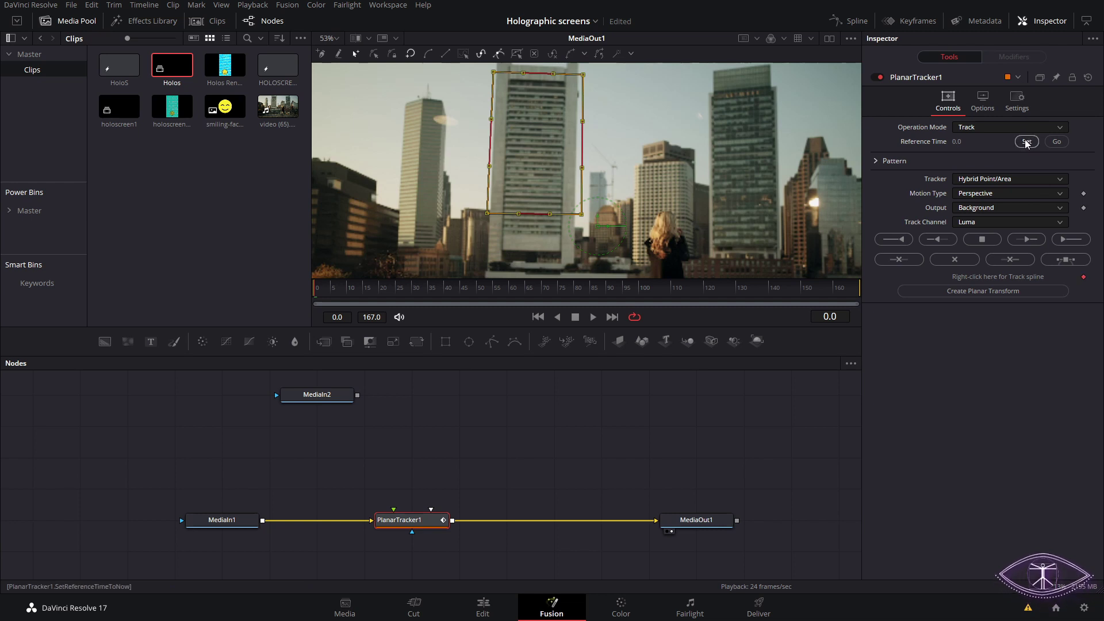
Track the tower's plane forward through the whole clip, review the track, and return to frame 0.
left_click(1062, 241)
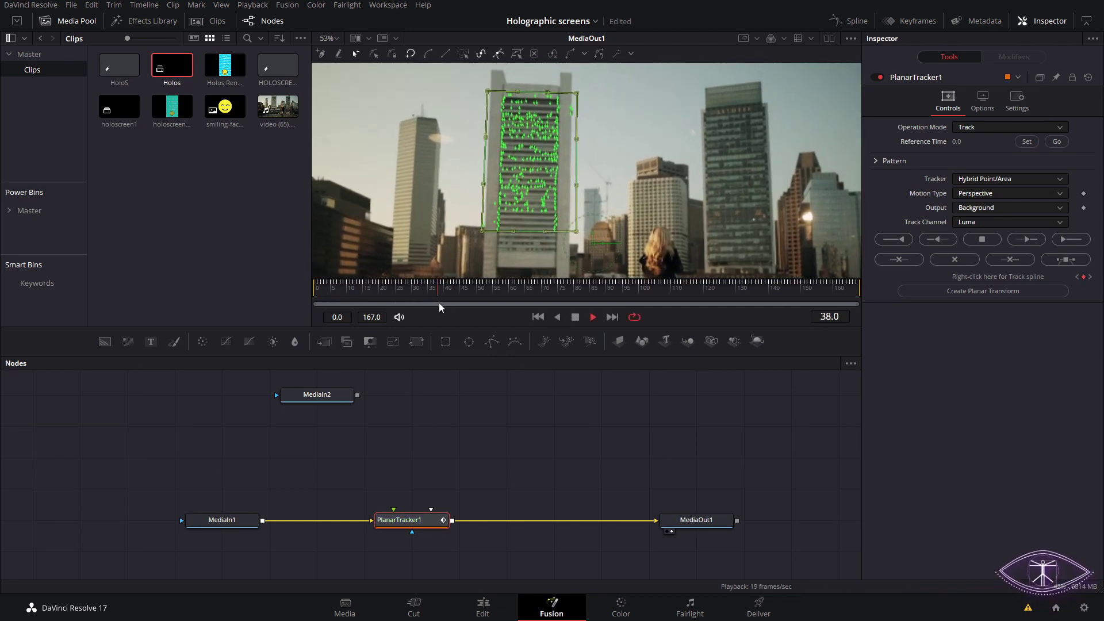
left_click_drag(439, 302, 743, 299)
left_click(715, 292)
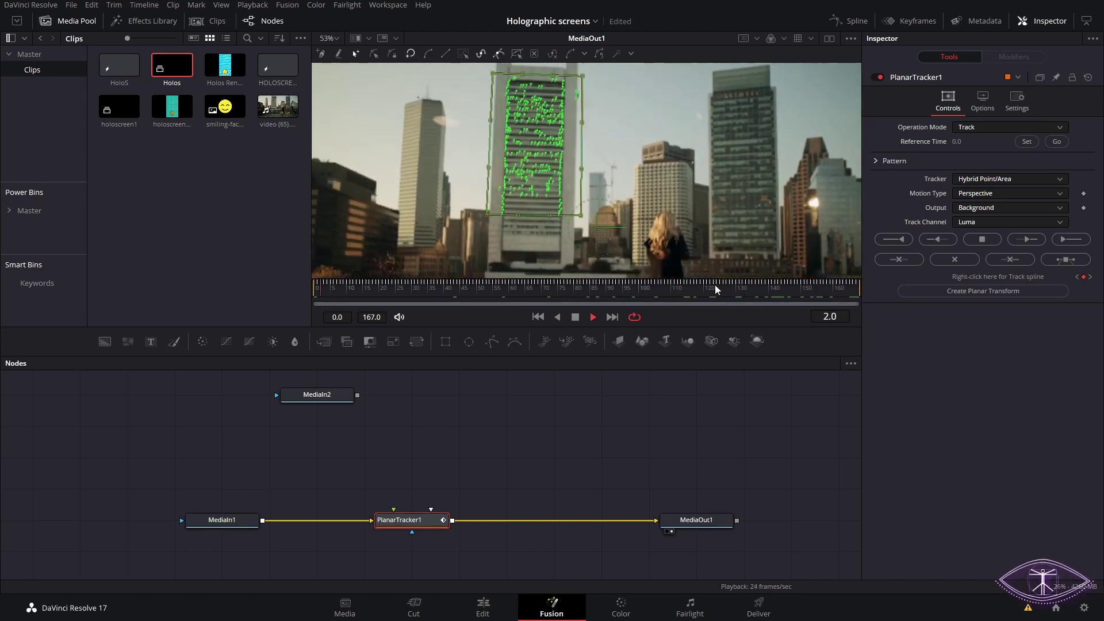
left_click(860, 293)
left_click_drag(860, 295, 294, 309)
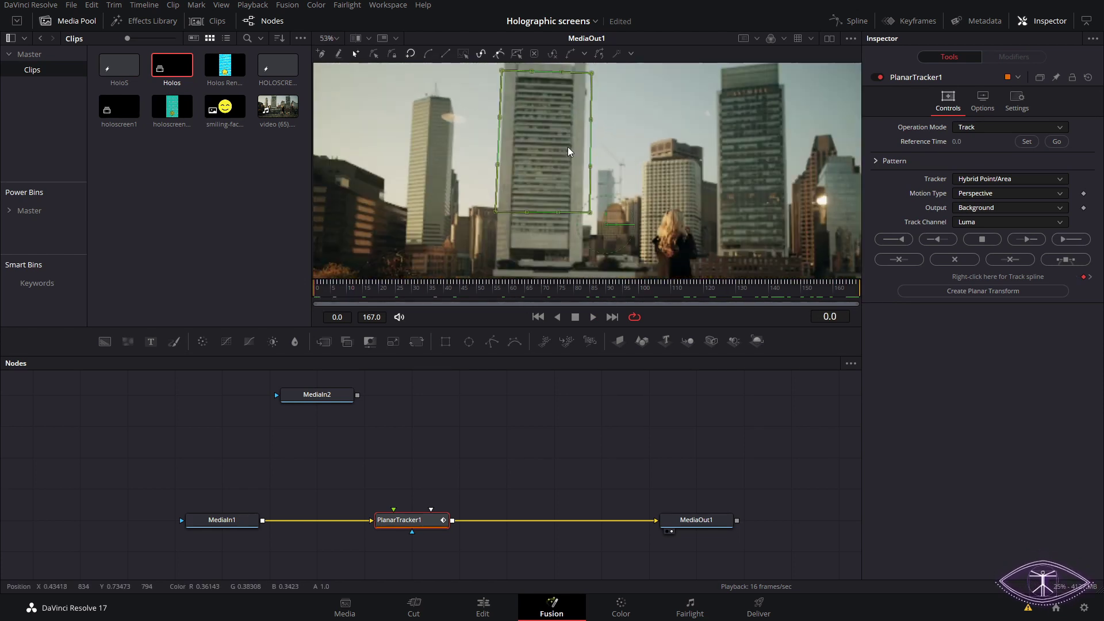
Switch PlanarTracker1 to Corner Pin mode and fit the four pin corners to the tall tower's facade.
left_click(981, 127)
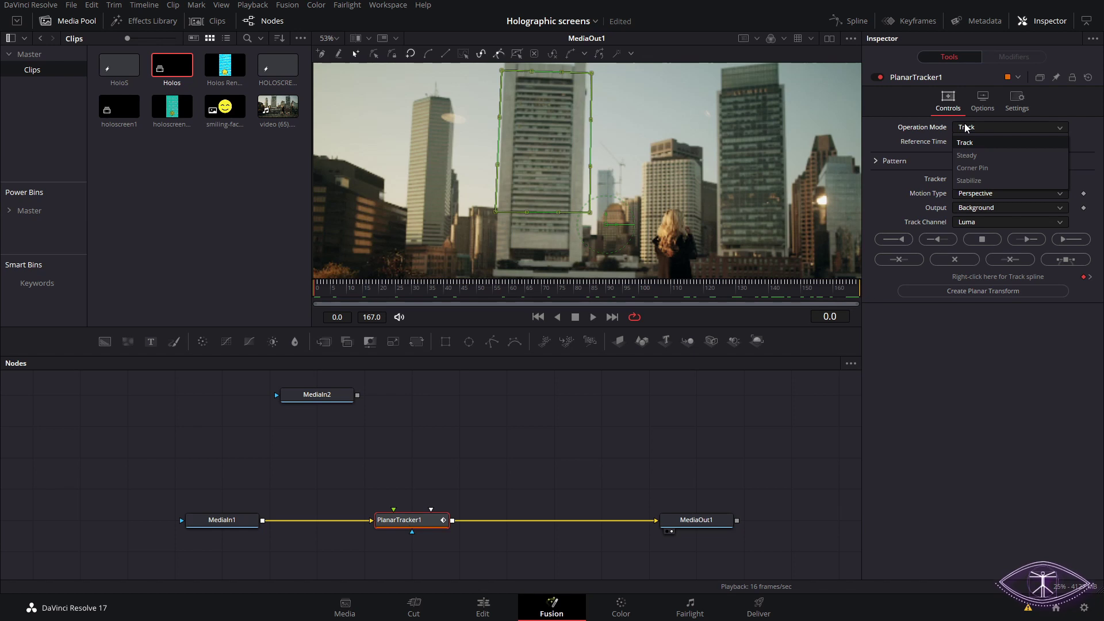
left_click(973, 167)
left_click_drag(547, 192, 506, 77)
left_click_drag(694, 177, 582, 79)
left_click_drag(723, 274, 578, 237)
left_click_drag(518, 257, 507, 240)
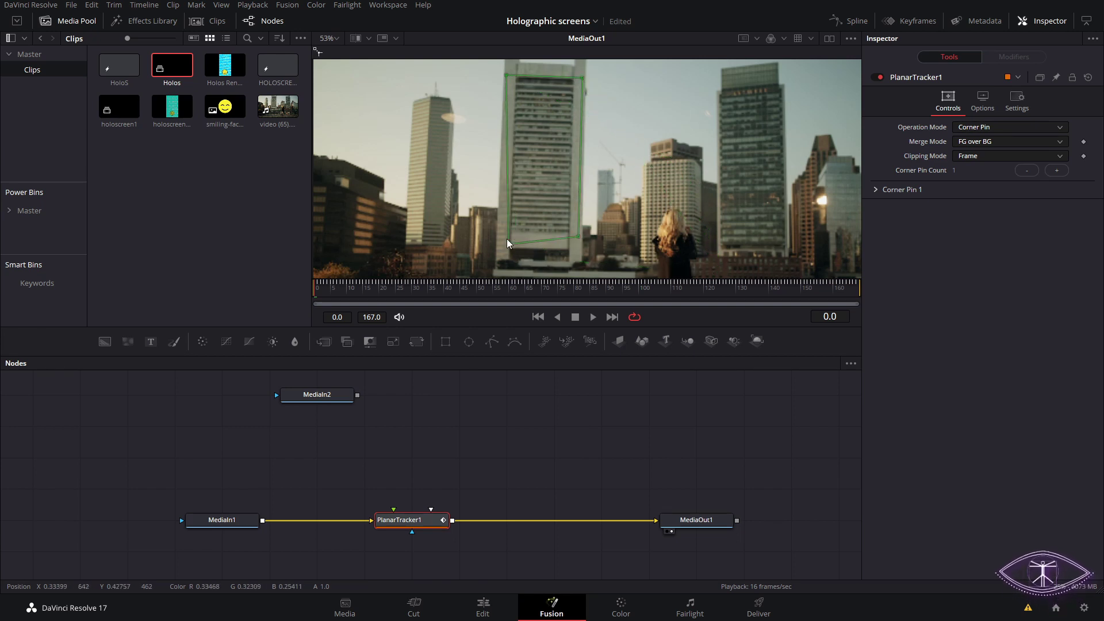
scroll(501, 236, "up", 6)
scroll(448, 167, "down", 9)
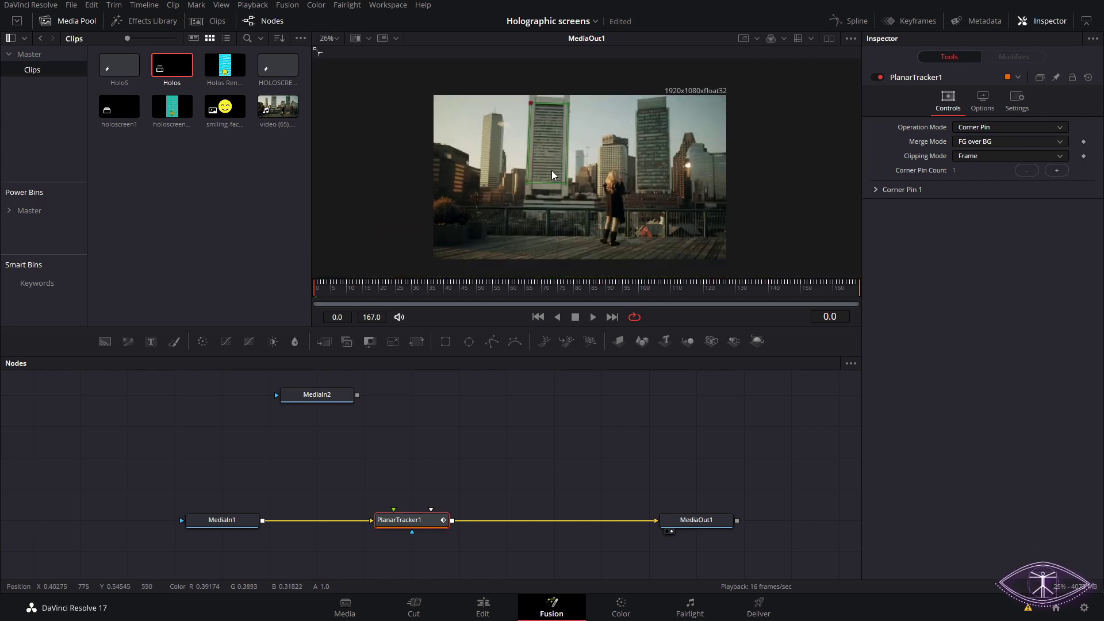
scroll(557, 171, "up", 3)
Add a Transform node after MediaIn2, stack both above PlanarTracker1, and connect the Transform to the tracker's corner pin input.
left_click(338, 395)
key("shift+space")
type("tran")
key("Return")
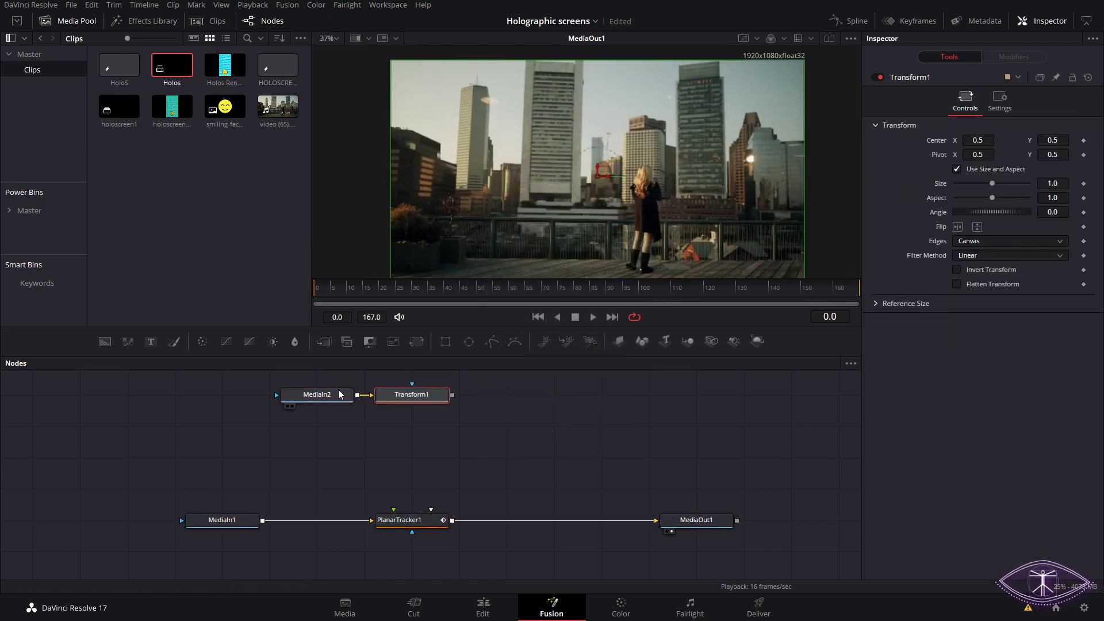
left_click_drag(407, 399, 407, 431)
left_click_drag(339, 394, 395, 511)
Turn off Use Size and Aspect on Transform1 and widen the hologram to an X Size of 3.199.
left_click(411, 425)
scroll(533, 161, "up", 2)
left_click_drag(533, 161, 456, 231)
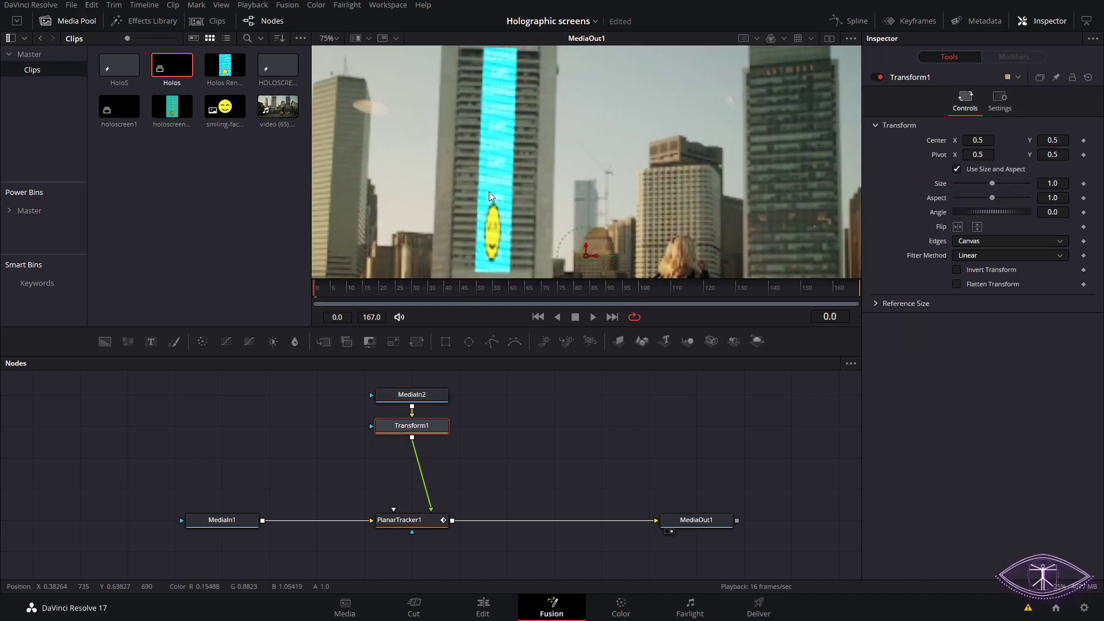
scroll(490, 188, "down", 2)
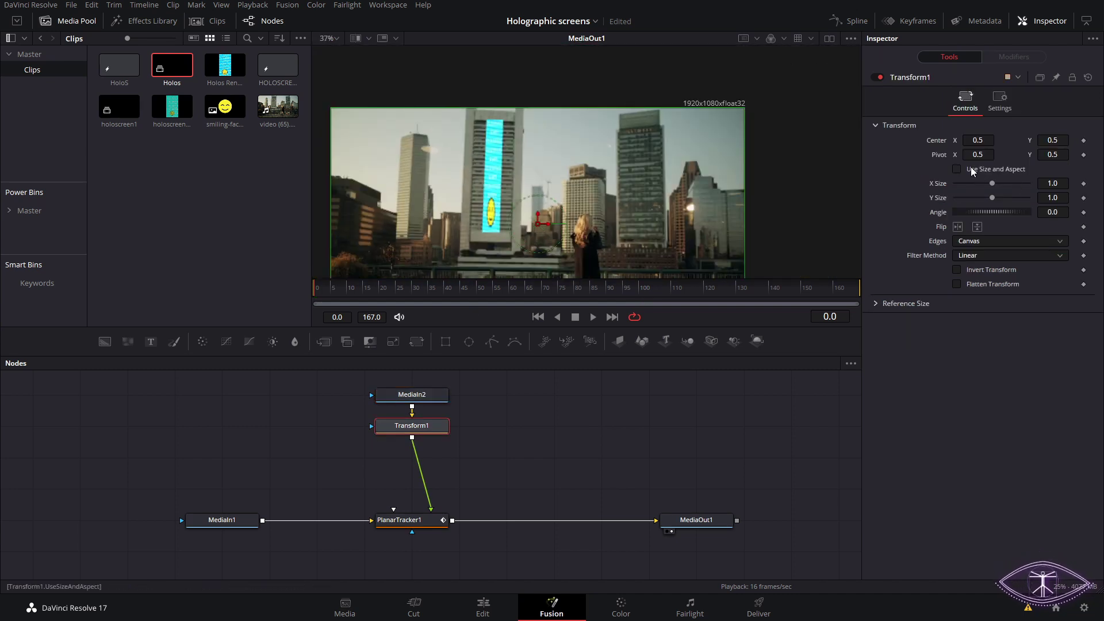
left_click_drag(996, 188, 1049, 198)
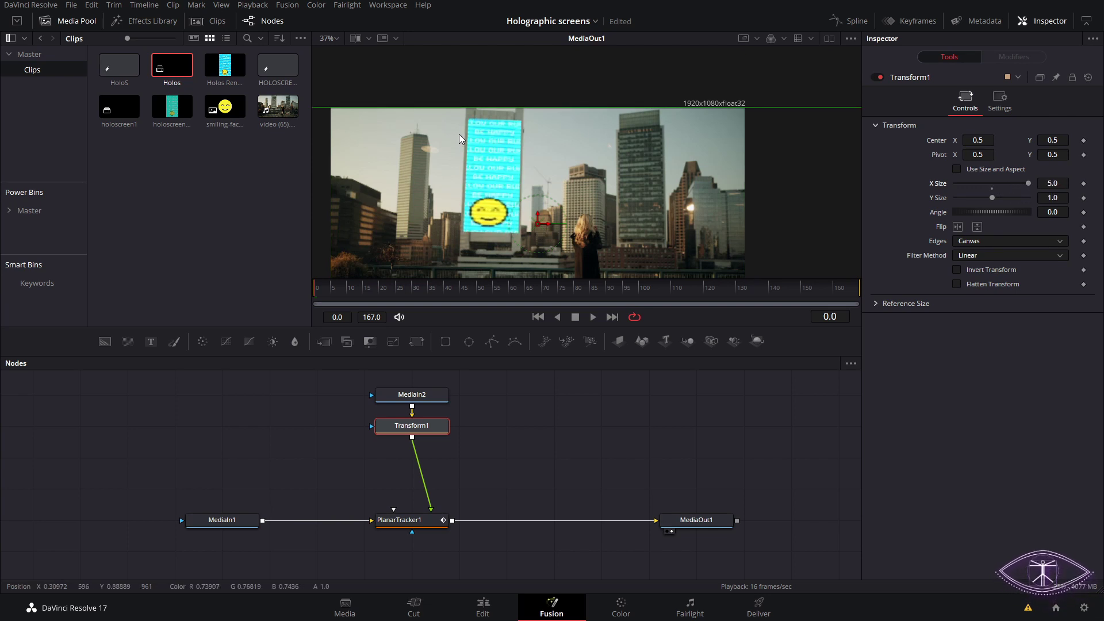
left_click(428, 522)
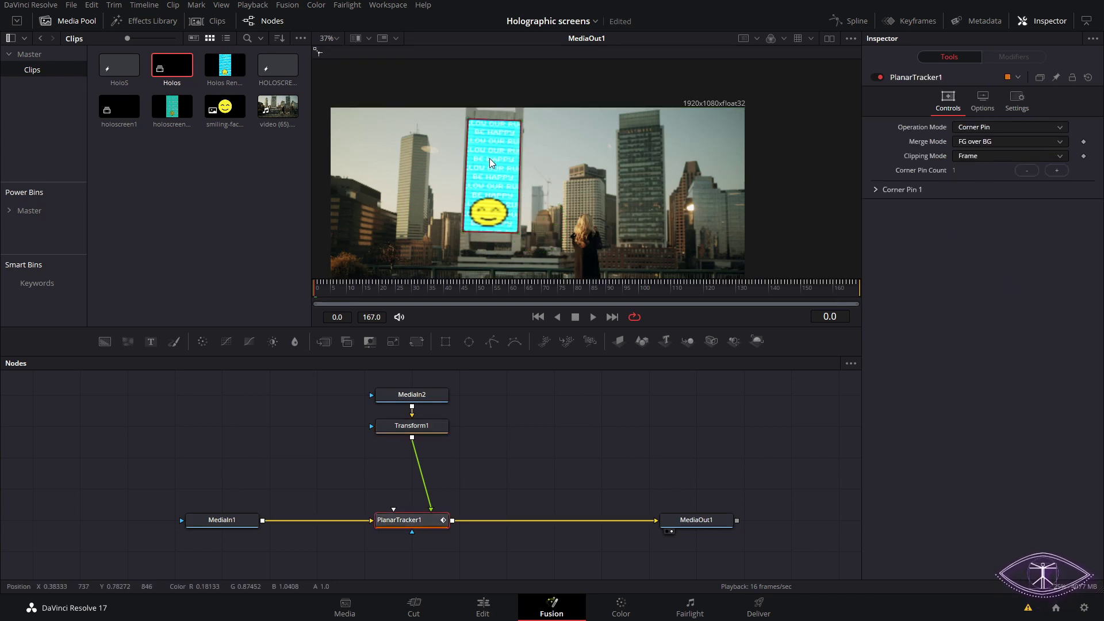
left_click(429, 426)
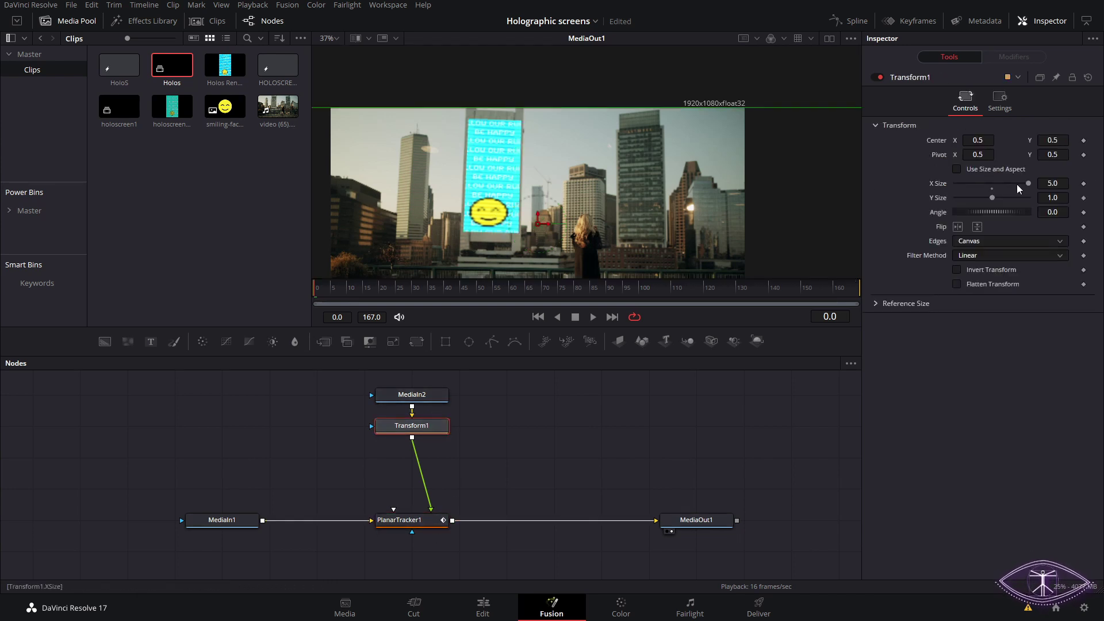
left_click_drag(1026, 182, 1010, 184)
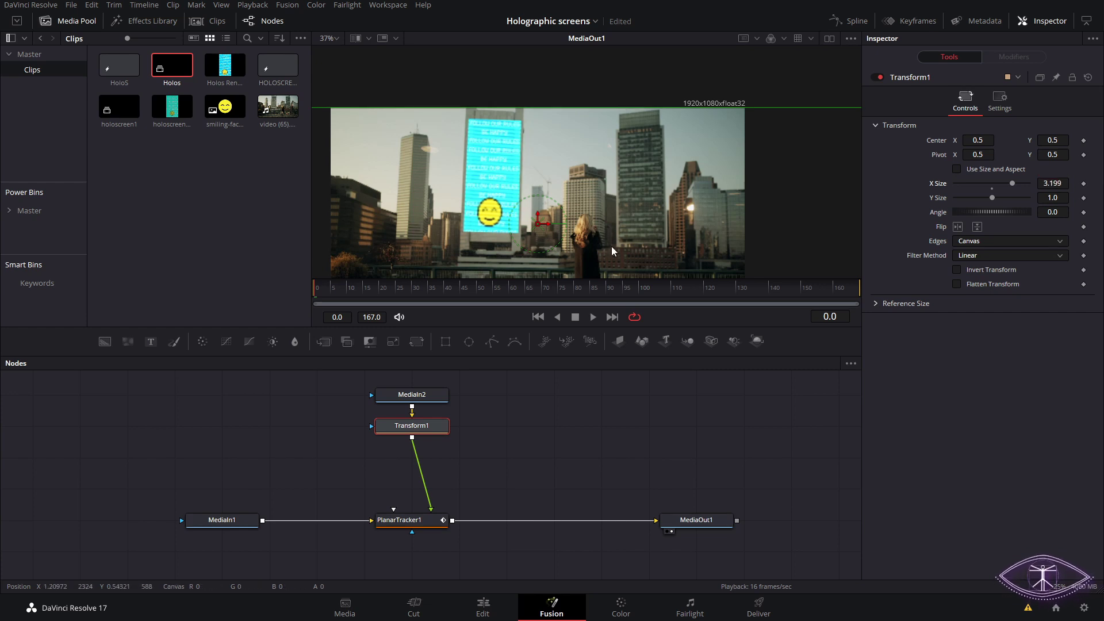
scroll(530, 253, "up", 3)
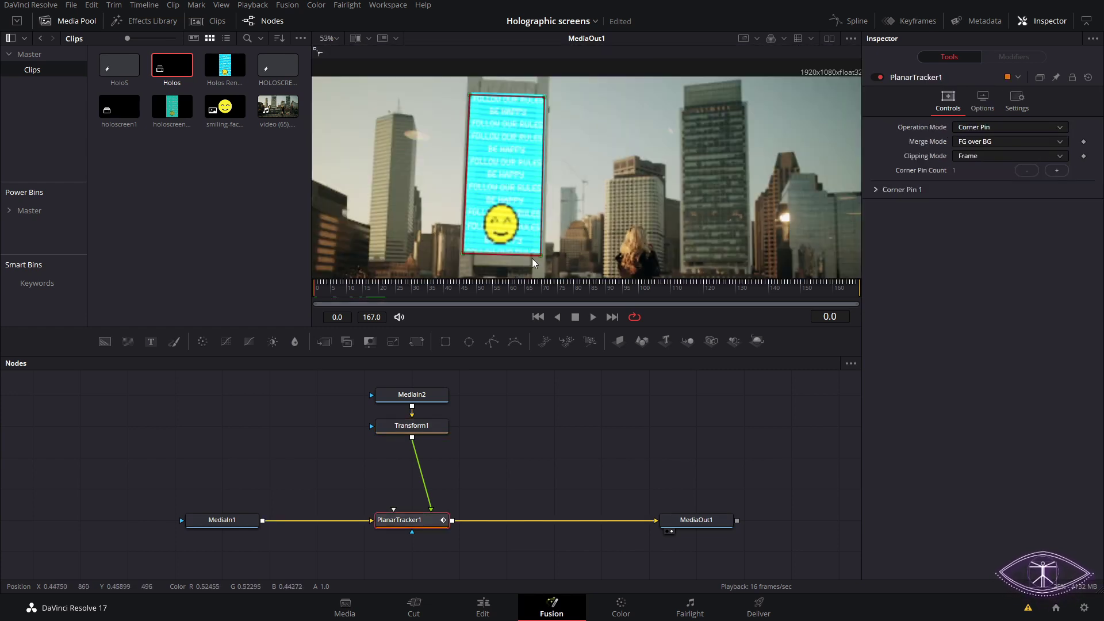
scroll(532, 258, "up", 5)
left_click_drag(641, 182, 640, 180)
scroll(609, 151, "down", 5)
scroll(474, 183, "up", 4)
scroll(622, 256, "down", 6)
Move PlanarTracker1 up beneath Transform1 and add a fully transparent Background node with alpha 0.0.
left_click_drag(430, 523, 418, 446)
left_click(202, 501)
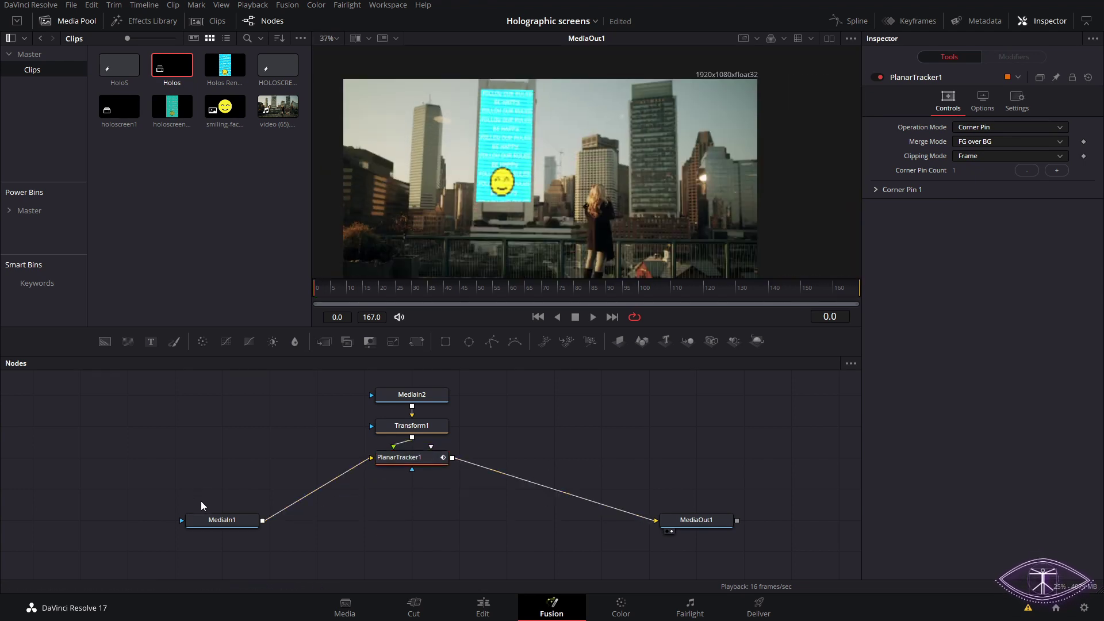
left_click(105, 341)
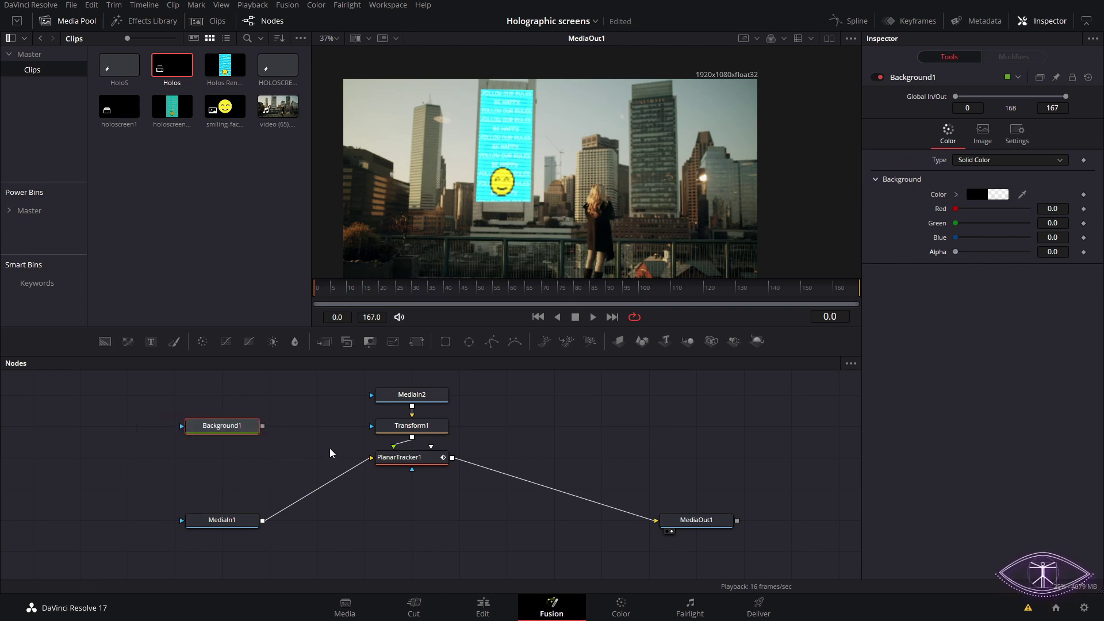
Rewire the graph so Background1 feeds PlanarTracker1, merge the tracker output over MediaIn1, and connect the merge to MediaOut1.
left_click(362, 464)
left_click_drag(634, 508, 647, 522)
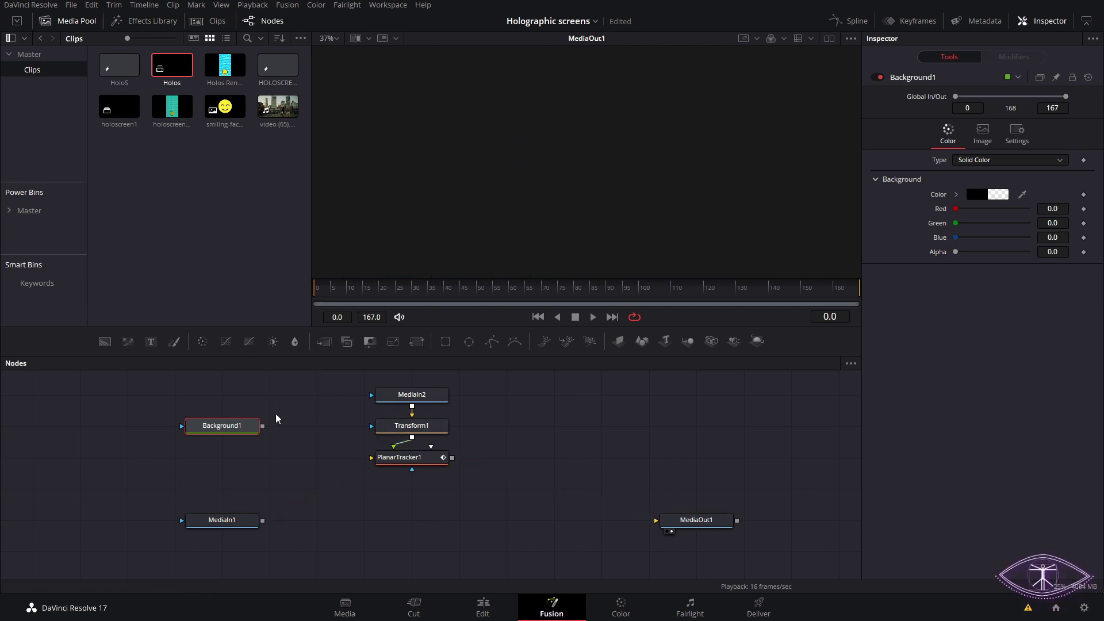
left_click_drag(262, 426, 263, 520)
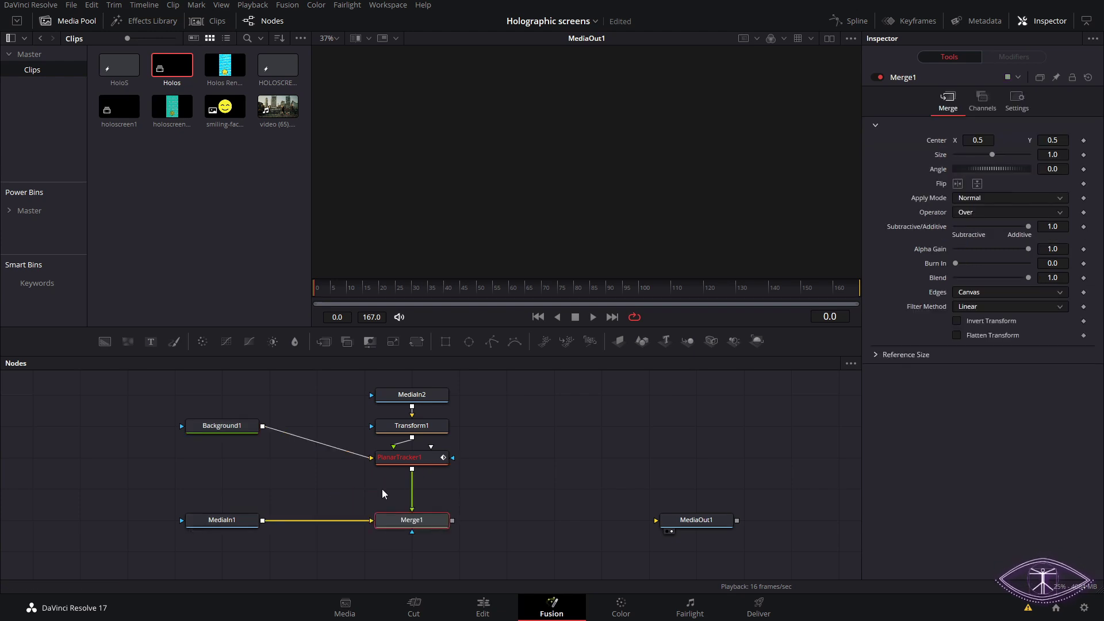
left_click_drag(452, 521, 683, 528)
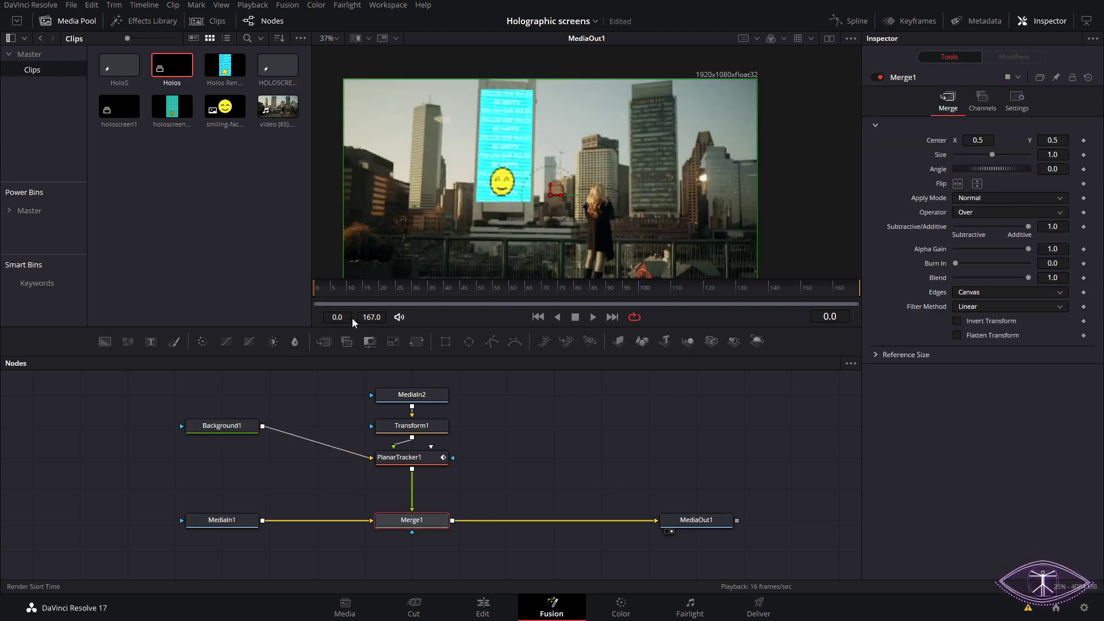
Move Background1, MediaIn2, Transform1 and PlanarTracker1 up together to make room above Merge1.
left_click(431, 460)
left_click_drag(488, 381, 187, 469)
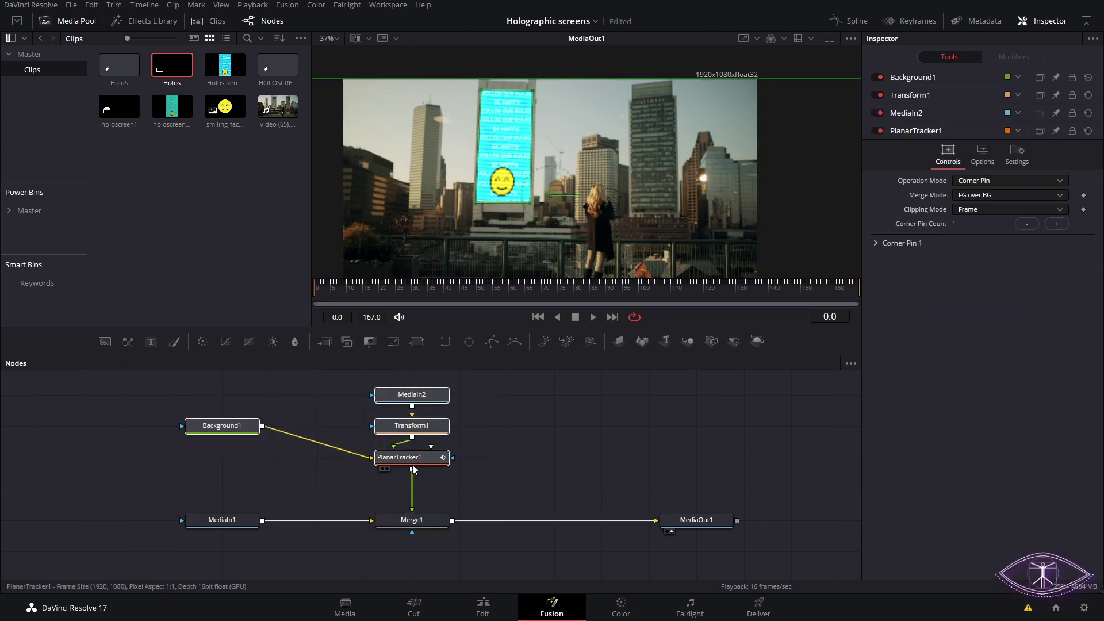
scroll(413, 463, "down", 2)
Insert a Glow node between PlanarTracker1 and Merge1.
left_click(415, 425)
key("shift+space")
type("tran")
key("BackSpace")
key("BackSpace")
key("BackSpace")
key("BackSpace")
type("glow")
key("Return")
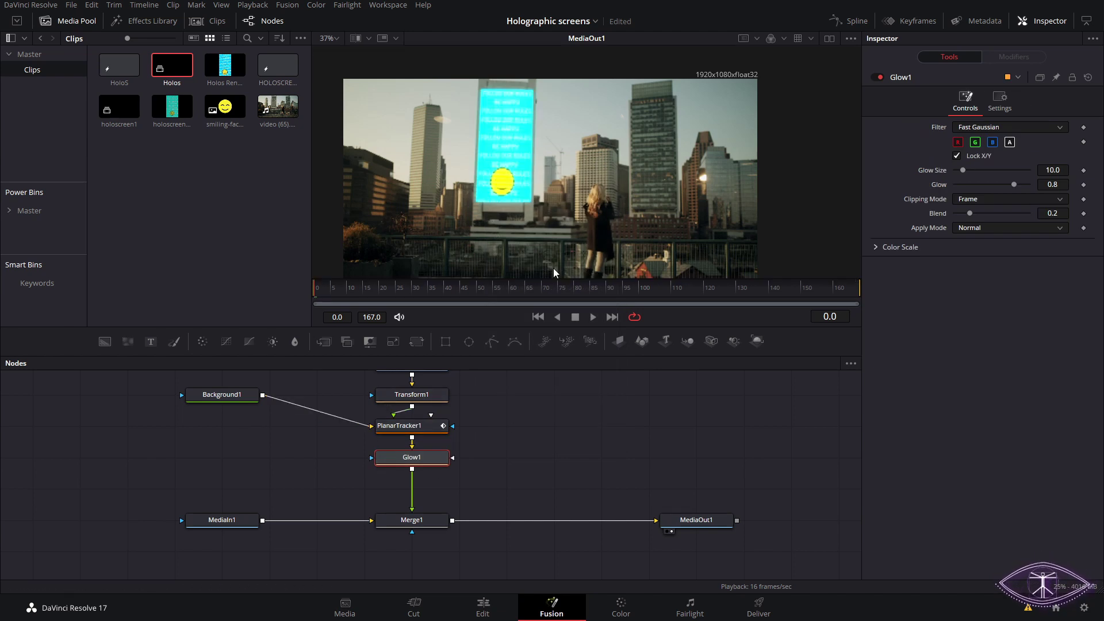
Soften the hologram's glow by setting Glow Size to 4.2 and Glow to 0.091.
scroll(512, 233, "up", 4)
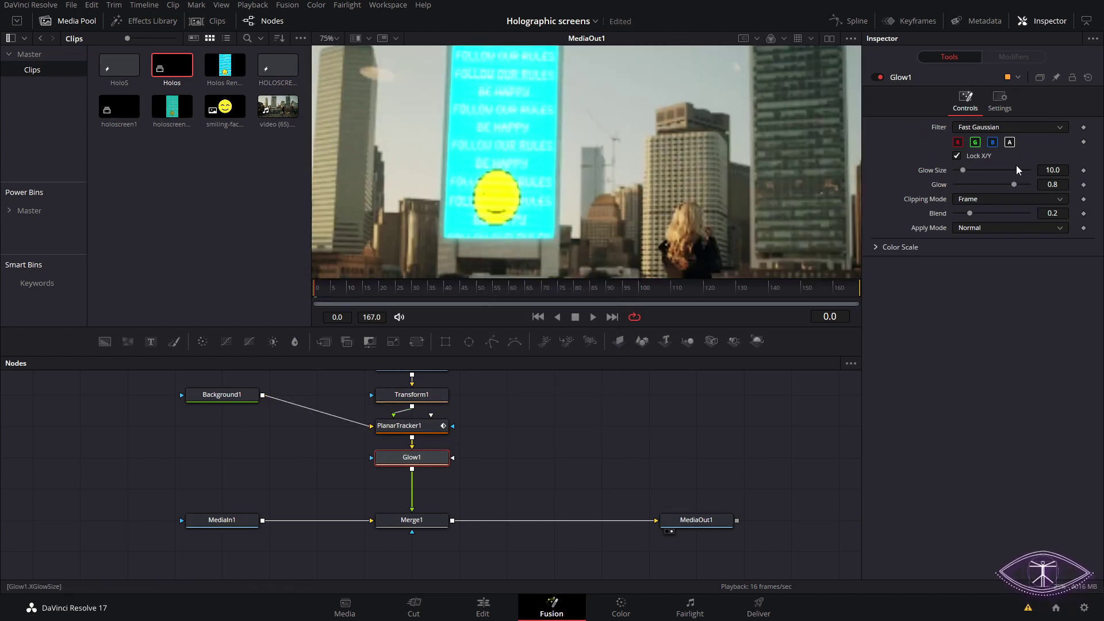
left_click_drag(1013, 185, 962, 184)
scroll(761, 184, "down", 2)
Insert a Shadow node between Glow1 and Merge1 and set its Softness to 0.00394.
key("shift+space")
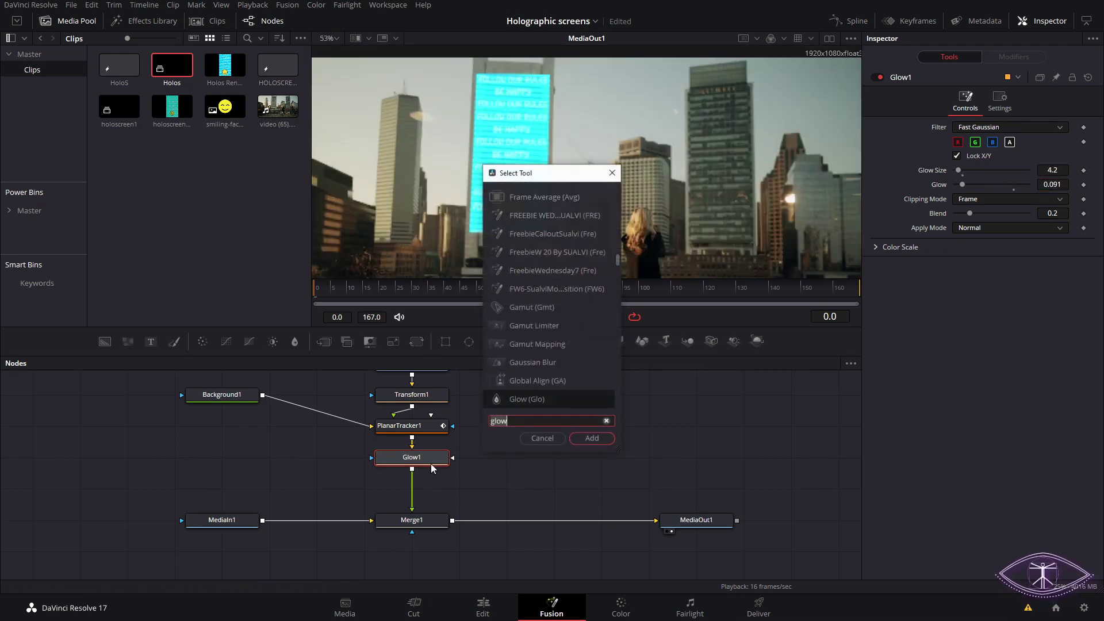
type("d")
type("dow")
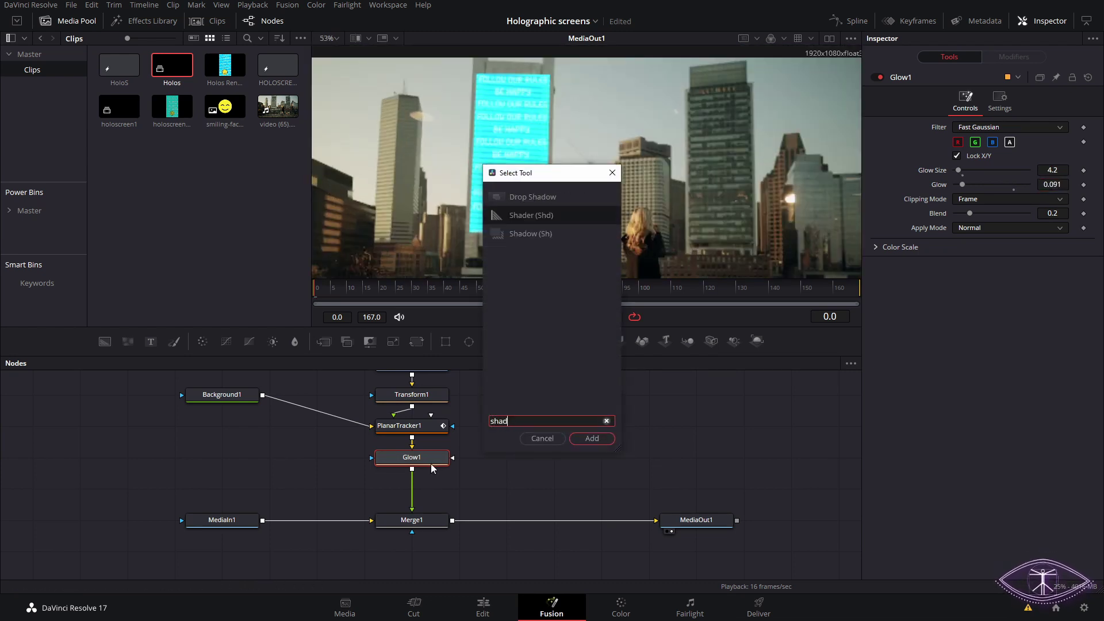
key("Return")
scroll(549, 194, "up", 2)
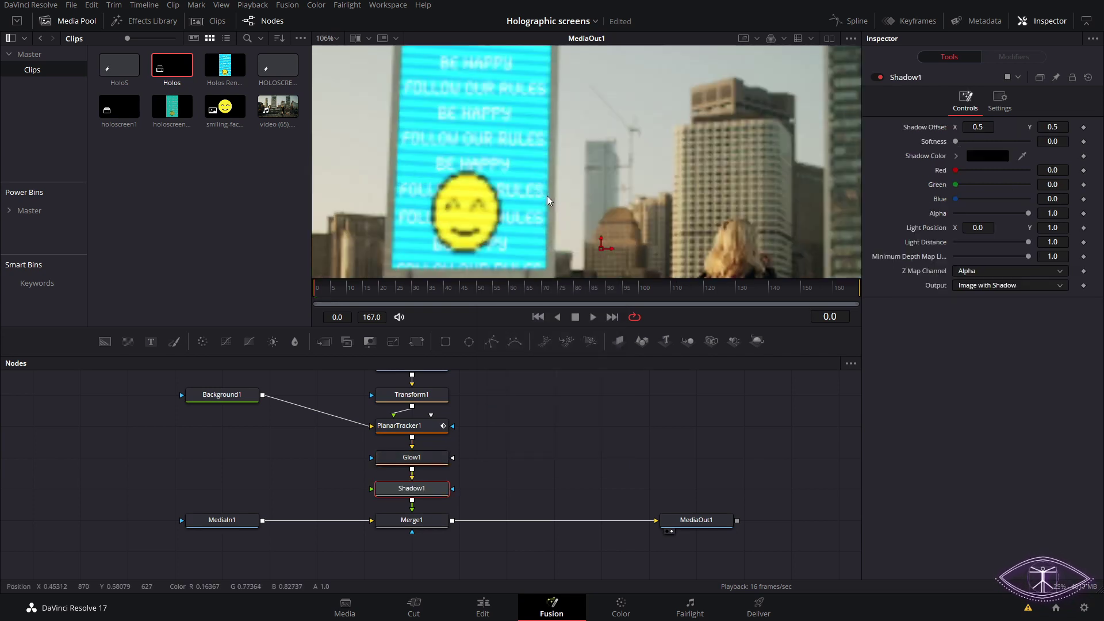
mouse_move(958, 141)
left_mouse_down()
mouse_move(988, 143)
mouse_move(965, 145)
left_mouse_up()
View the Shadow1 output on its own, switch the viewer back to MediaOut1 and inspect the composited hologram's edges.
key("2")
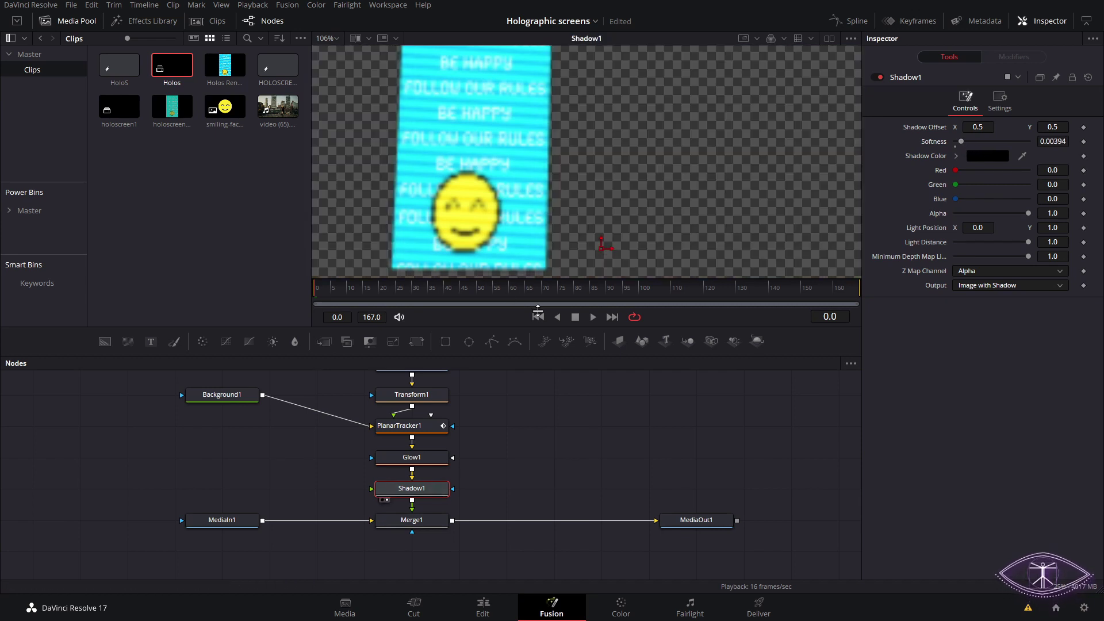
scroll(562, 239, "down", 2)
left_click(693, 517)
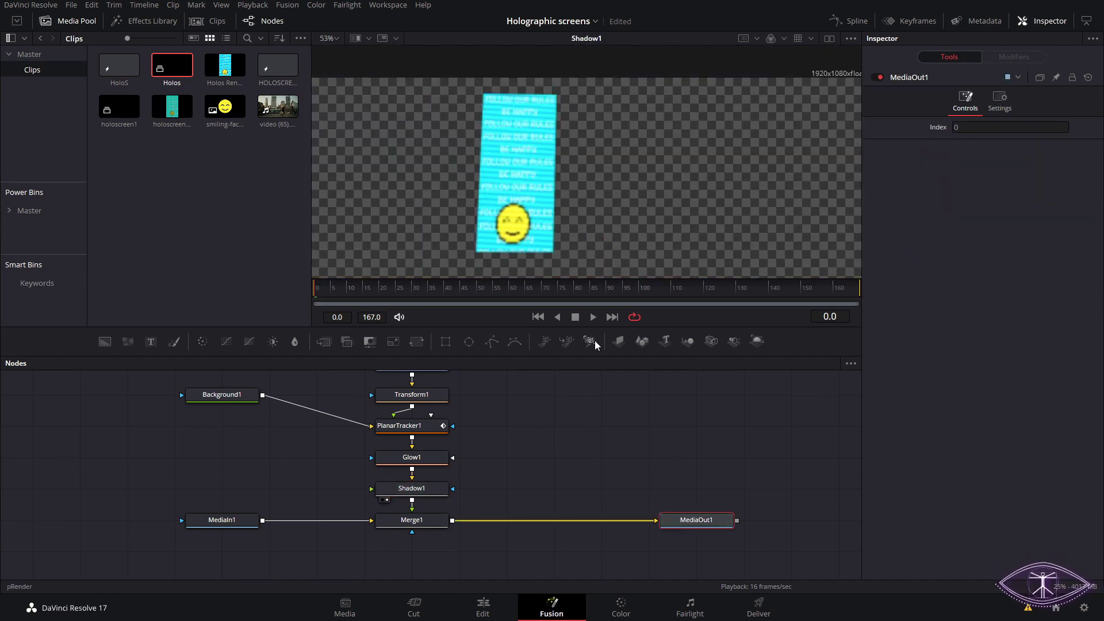
key("2")
left_click(413, 520)
scroll(467, 268, "up", 3)
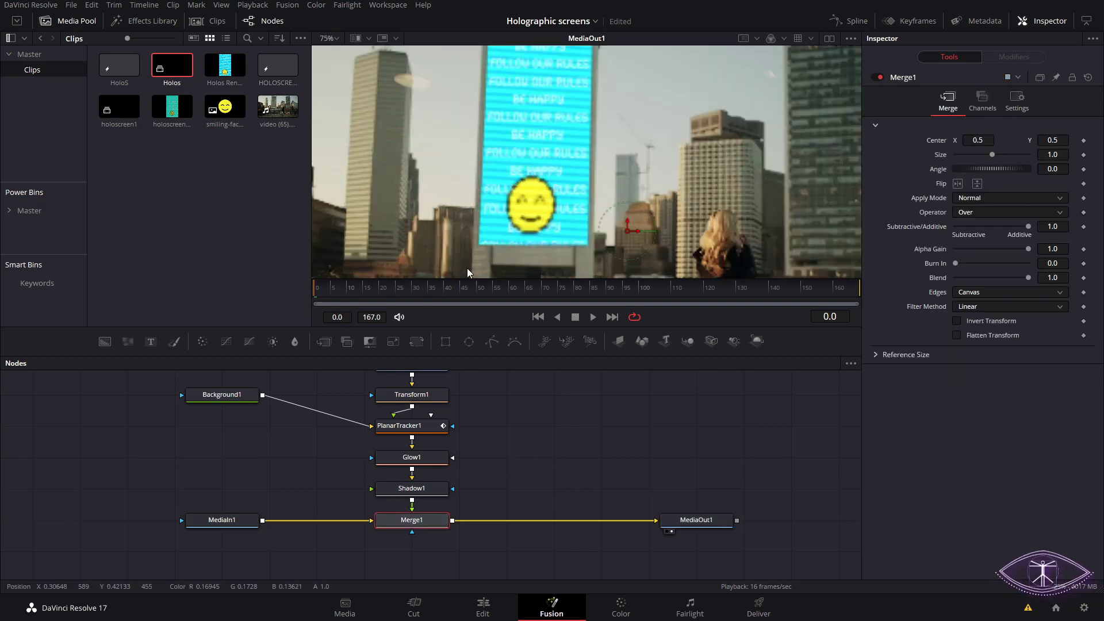
Set Shadow1's shadow color to bright cyan with red 0.035294, green 0.878431 and blue 0.921568.
left_click(411, 488)
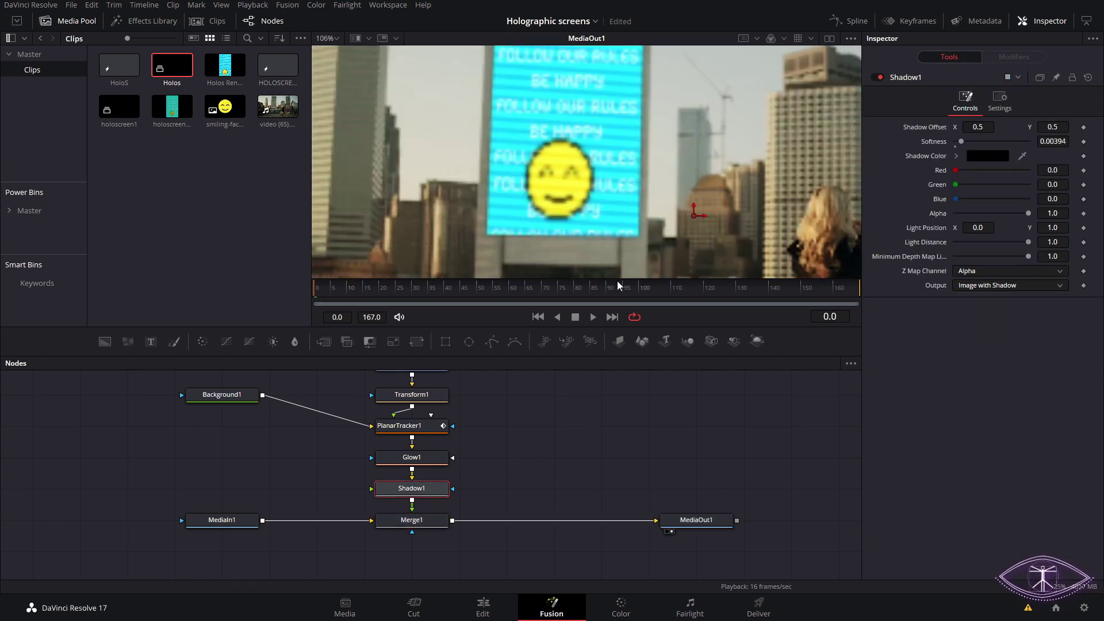
left_click(987, 155)
left_click(596, 205)
left_click(676, 209)
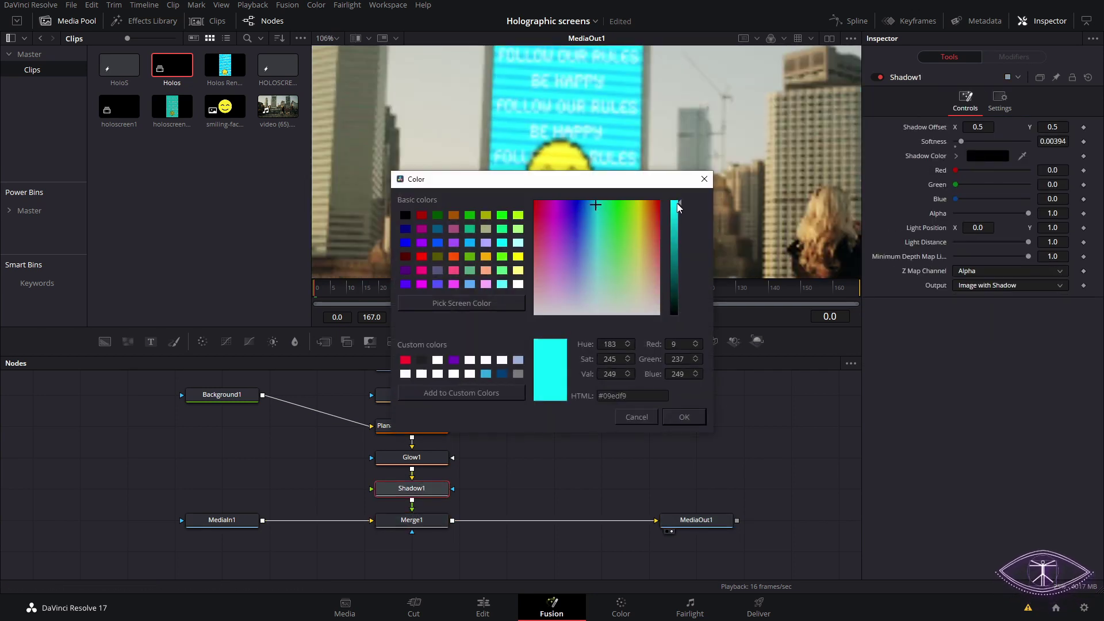
left_click(683, 416)
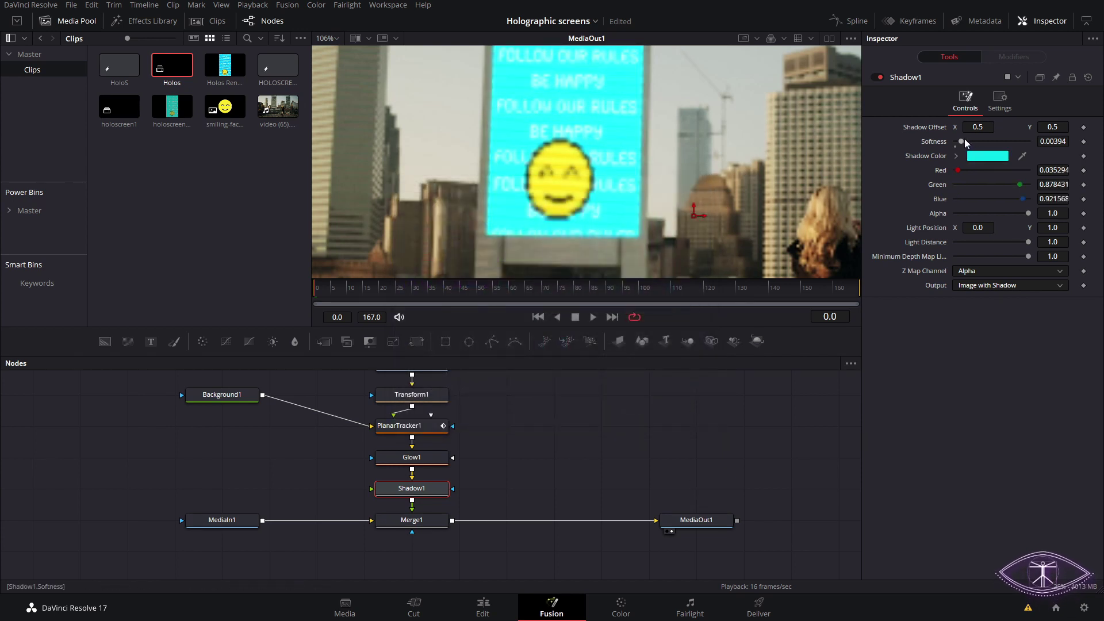
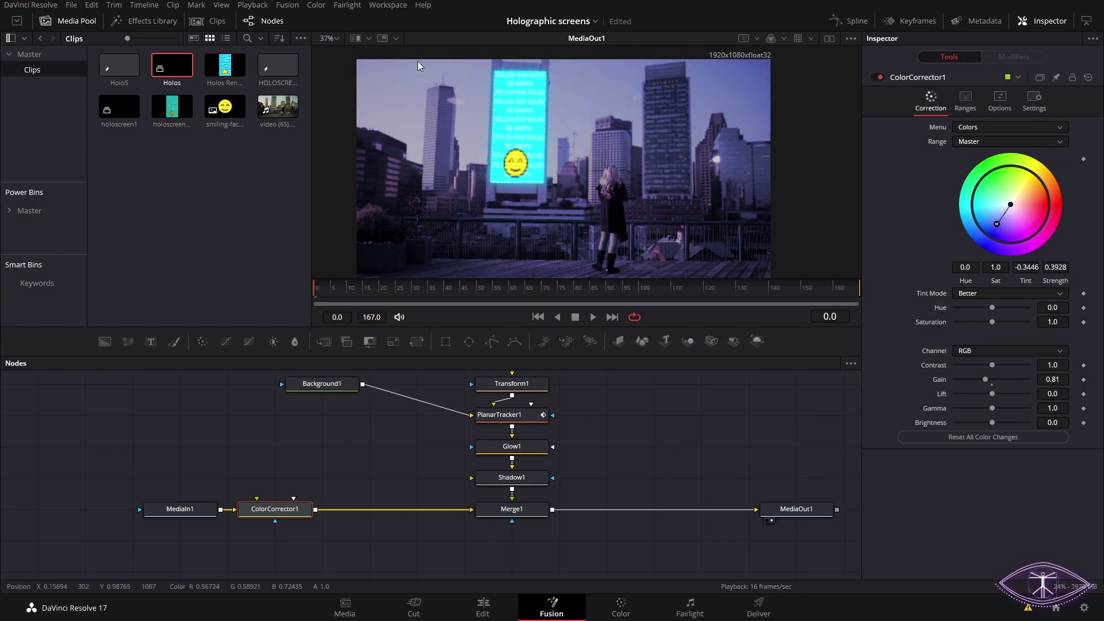
Play back the composited shot to check the hologram on the building.
scroll(496, 134, "down", 2)
scroll(535, 151, "up", 2)
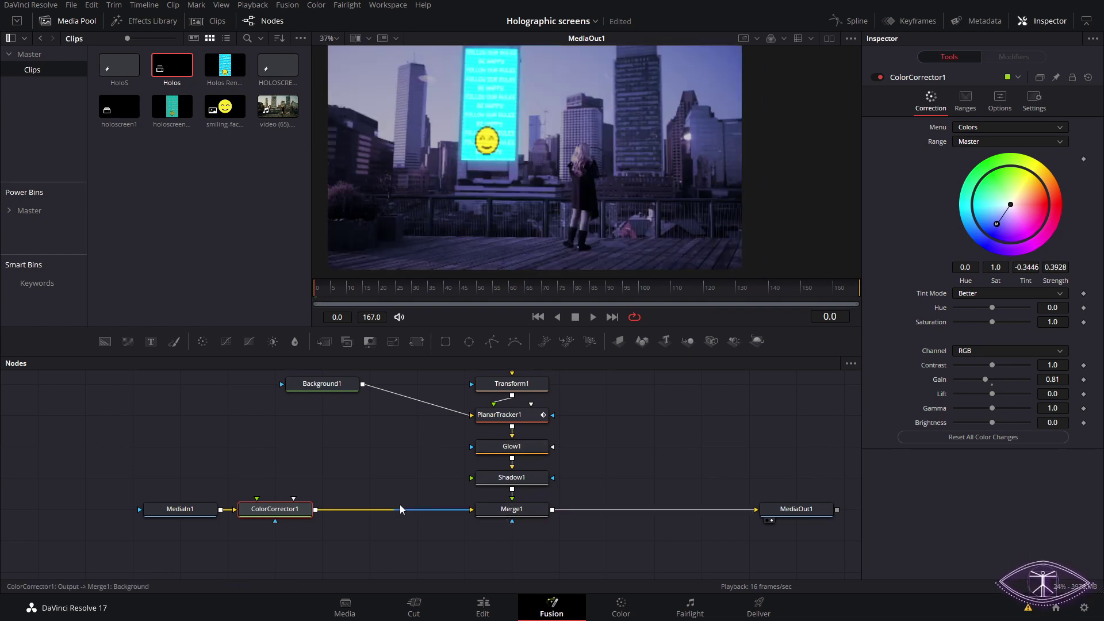
key("space")
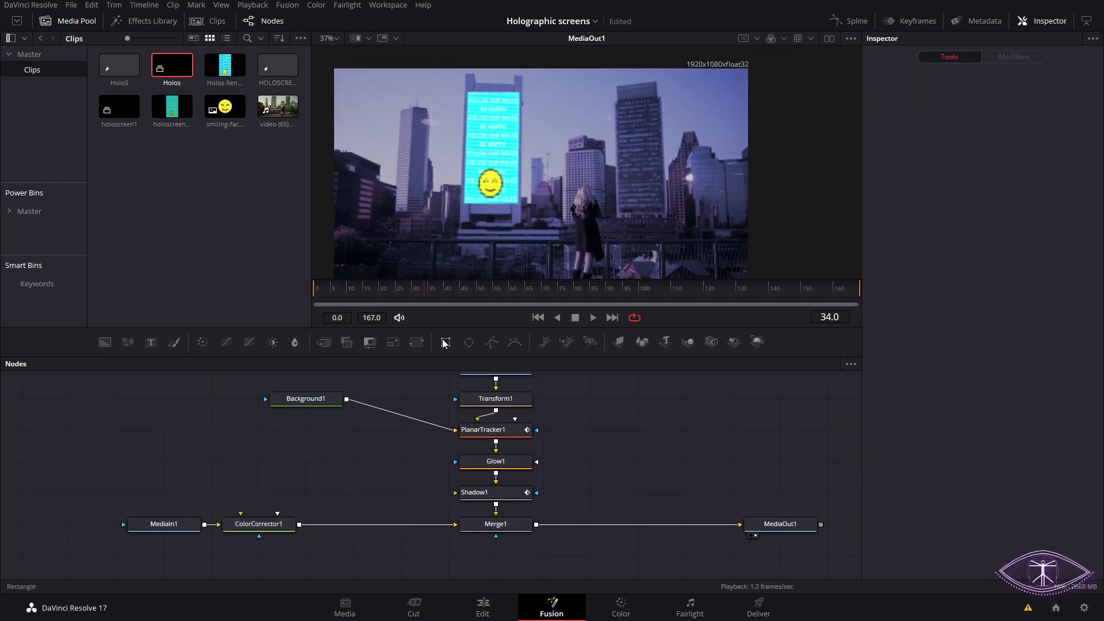
Add a Rectangle mask node and connect it to the mask input of MediaIn2.
left_click(445, 342)
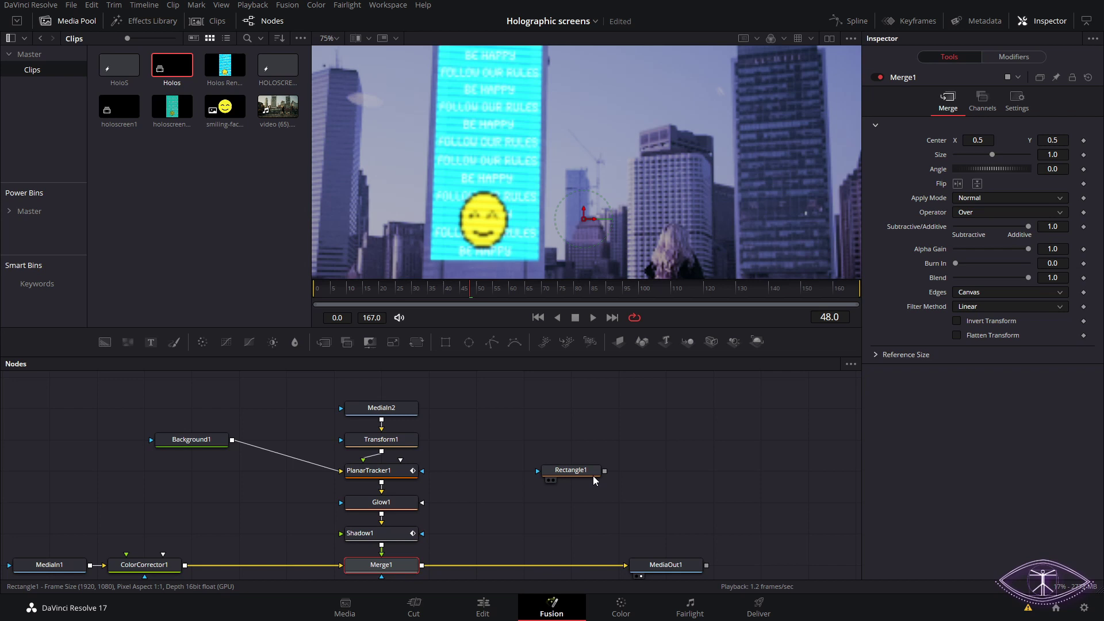
left_click_drag(599, 478, 403, 498)
left_click(453, 380)
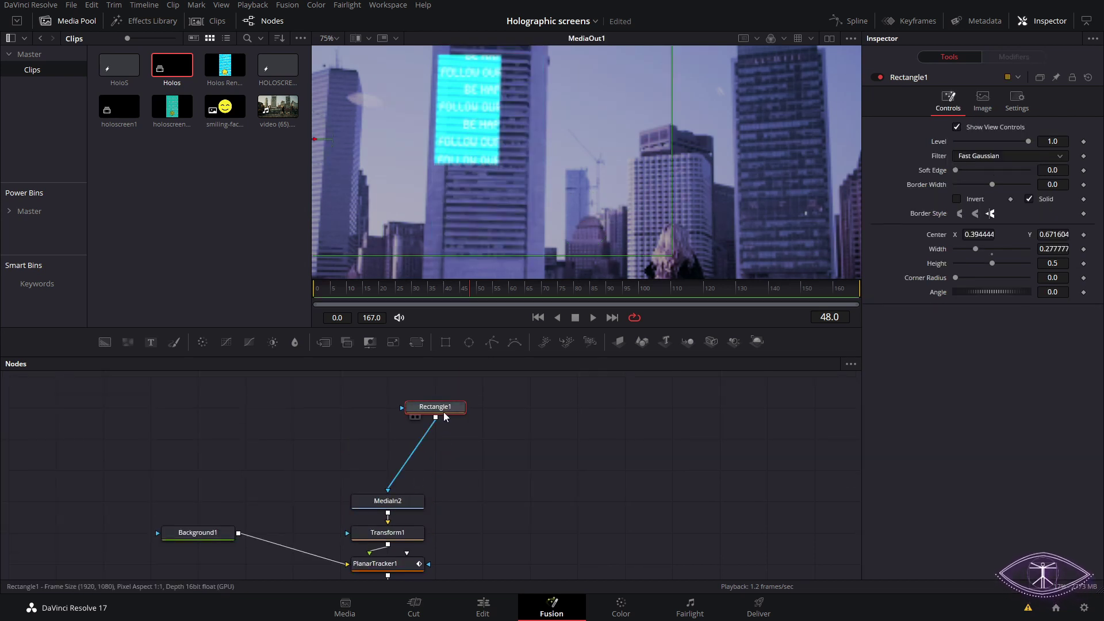
key("ctrl+f")
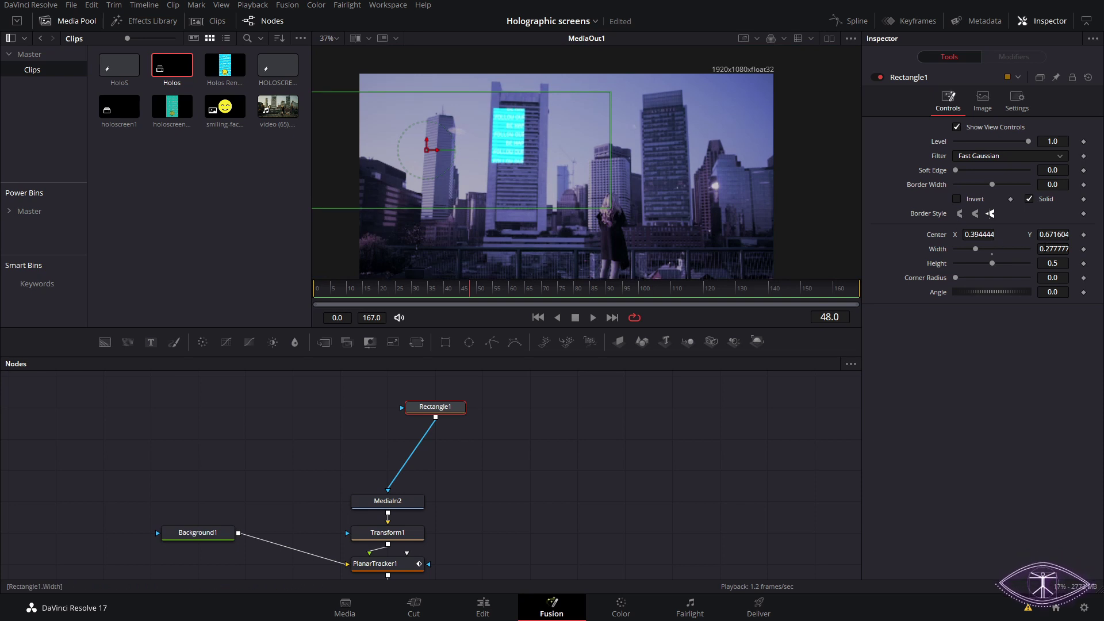
Set Rectangle1's height to 1.0 and stretch the mask across the hologram to a width of about 0.24.
key("Tab")
type("1")
key("Return")
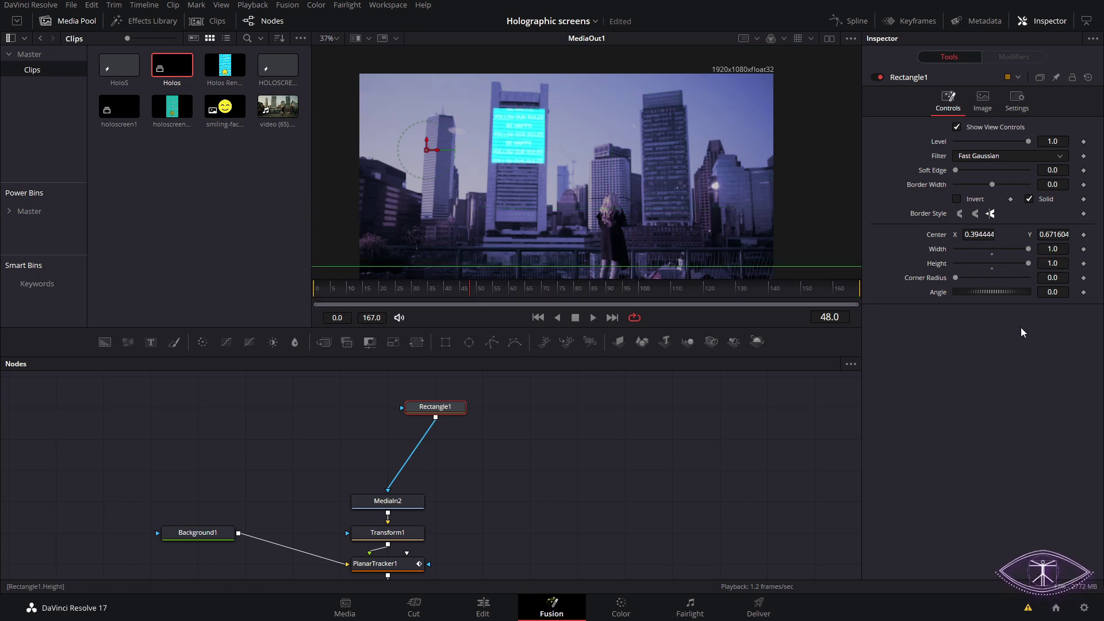
scroll(659, 194, "down", 1)
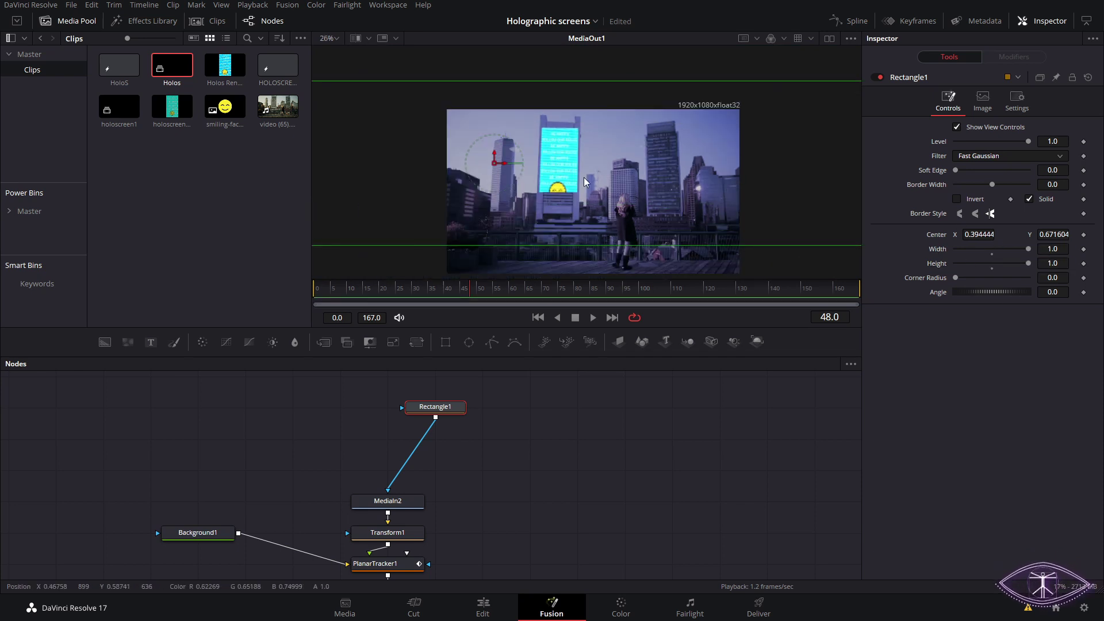
left_click_drag(1029, 249, 959, 251)
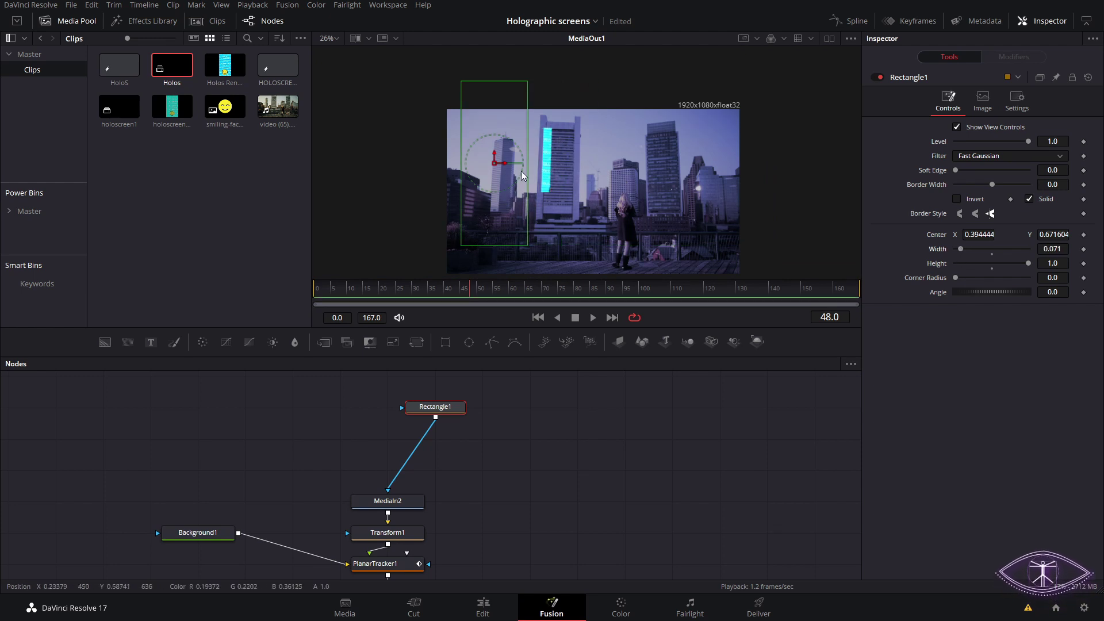
left_click_drag(526, 172, 672, 170)
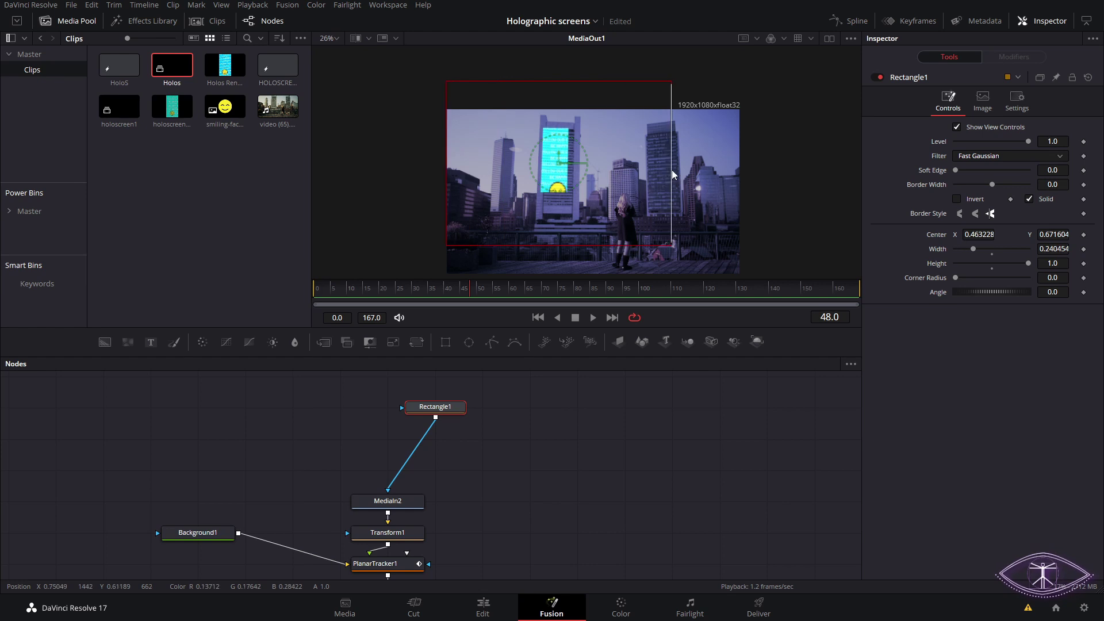
View MediaIn2 on its own and fit Rectangle1 to the hologram, with its center at 0.5, 0.5 and width about 0.3275.
left_click(391, 510)
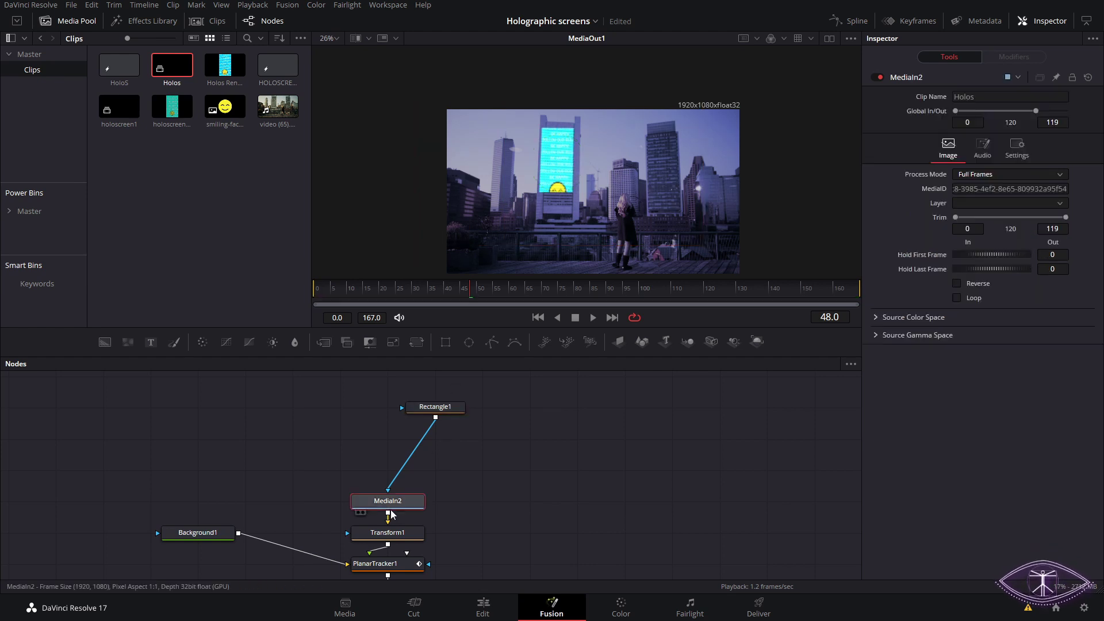
key("1")
left_click(436, 406)
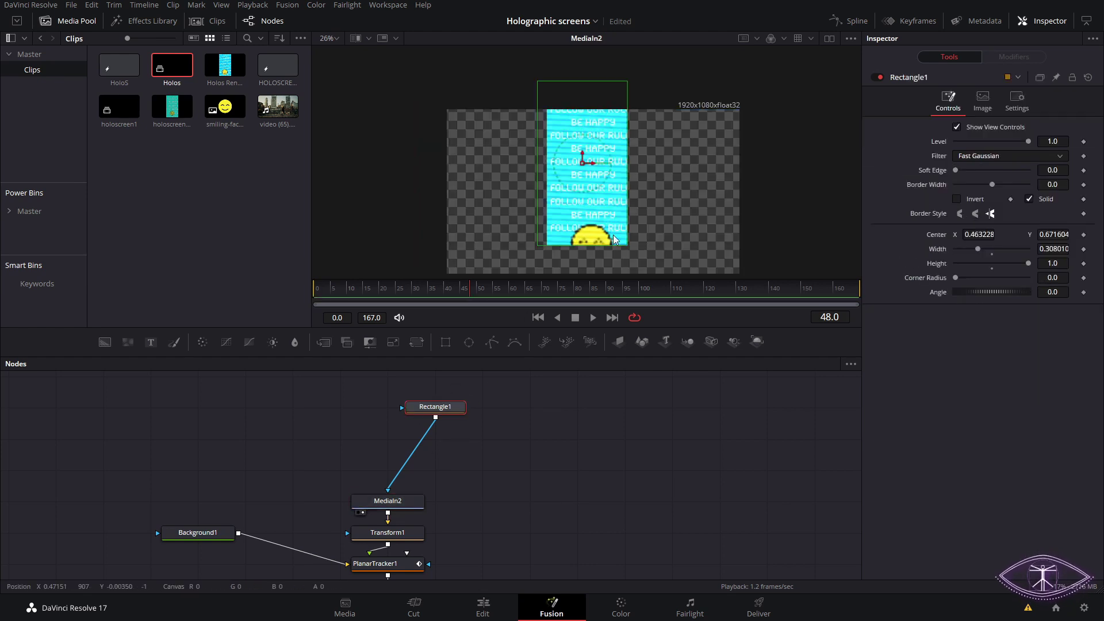
mouse_move(598, 167)
left_mouse_down()
mouse_move(585, 206)
mouse_move(595, 173)
left_mouse_up()
scroll(587, 168, "down", 2)
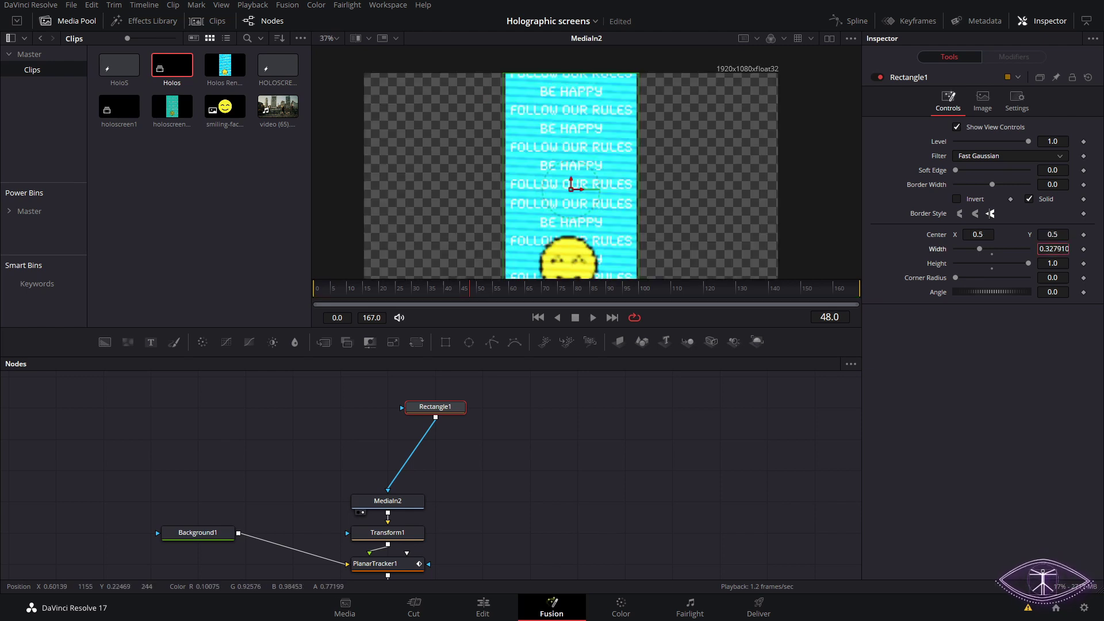
left_click_drag(1053, 249, 1047, 248)
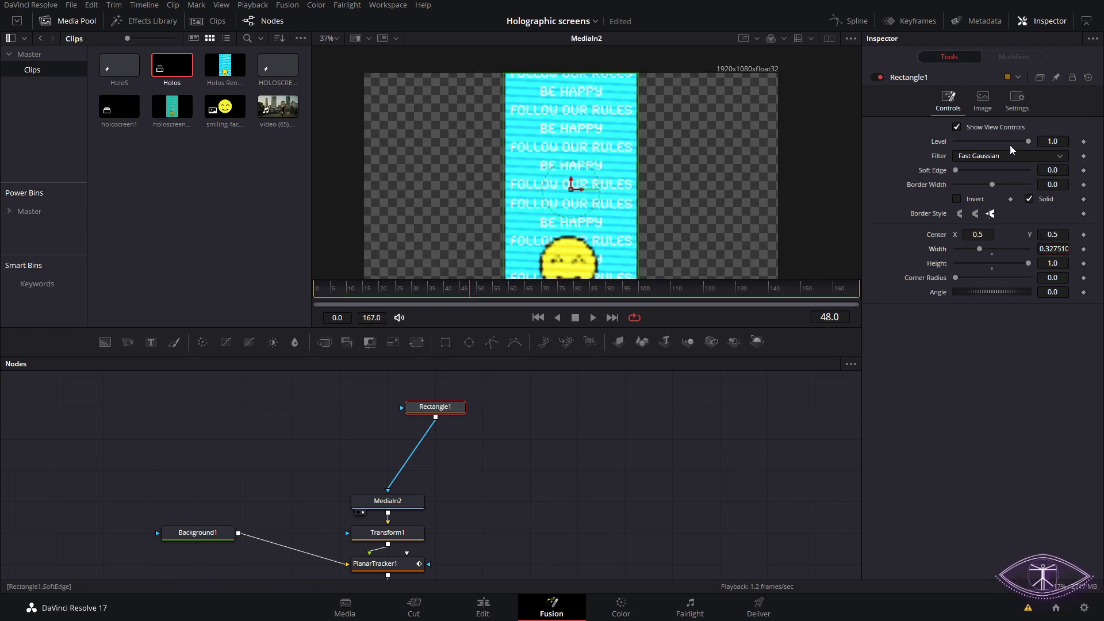
Round and soften the hologram's edges in the MediaOut1 view with Rectangle1's Corner Radius at 0.346 and Soft Edge at 0.0094.
left_click_drag(956, 170, 982, 174)
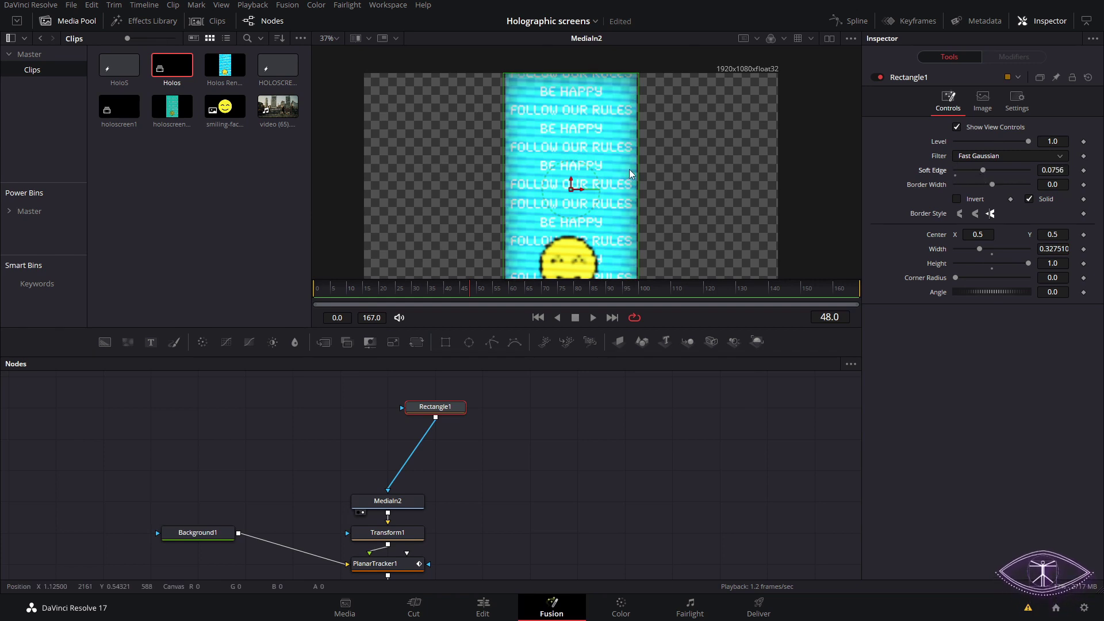
scroll(606, 143, "down", 3)
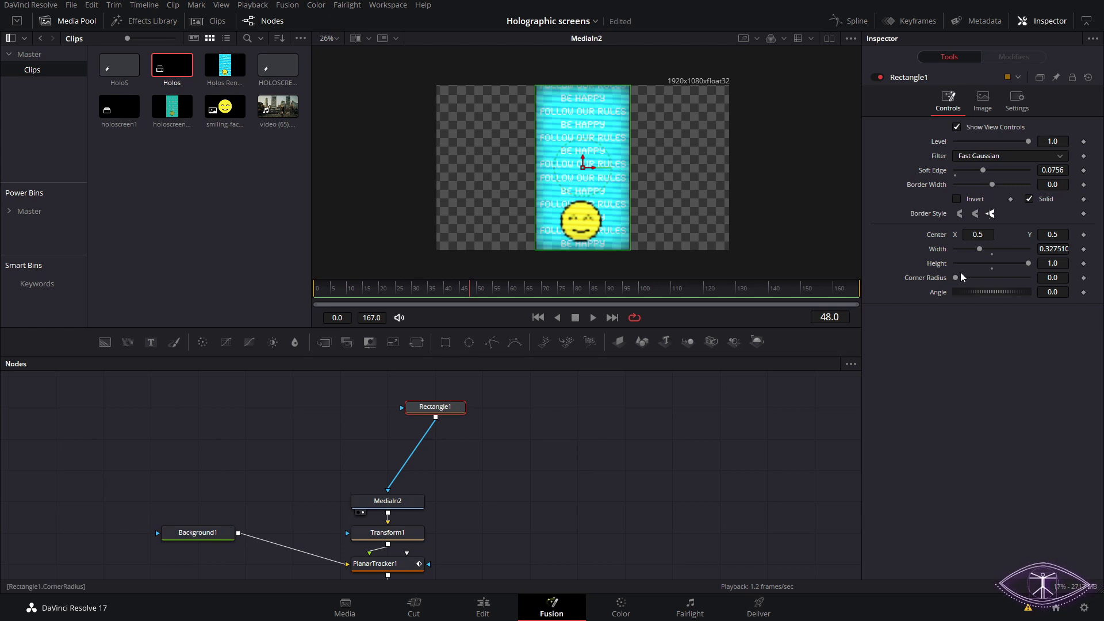
left_click_drag(960, 273, 967, 277)
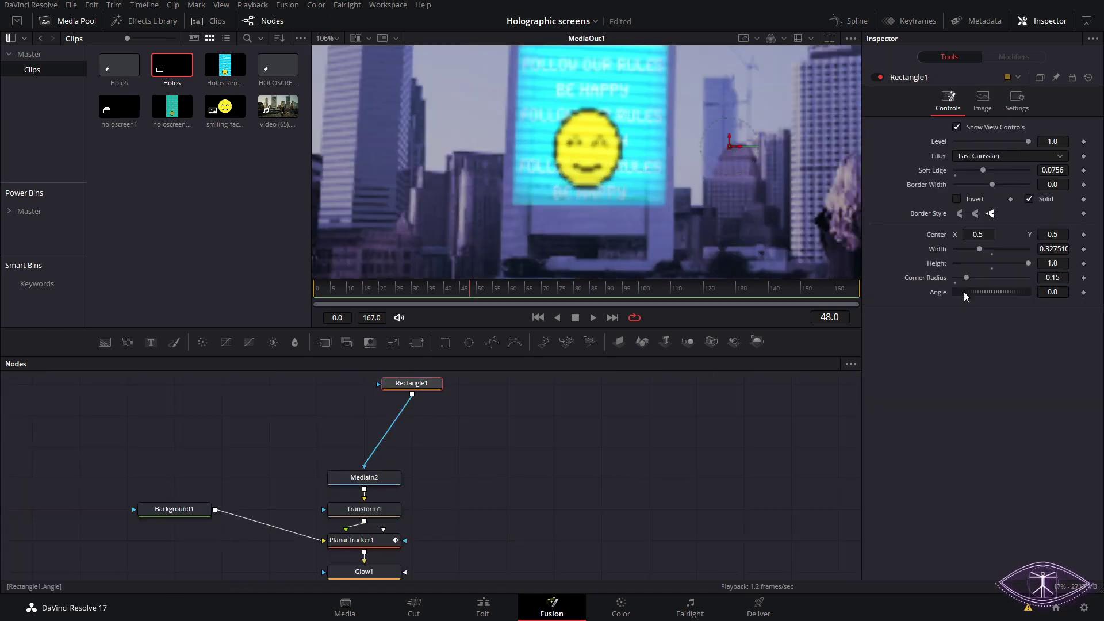
left_click_drag(966, 278, 990, 279)
scroll(379, 423, "down", 2)
left_click(443, 420)
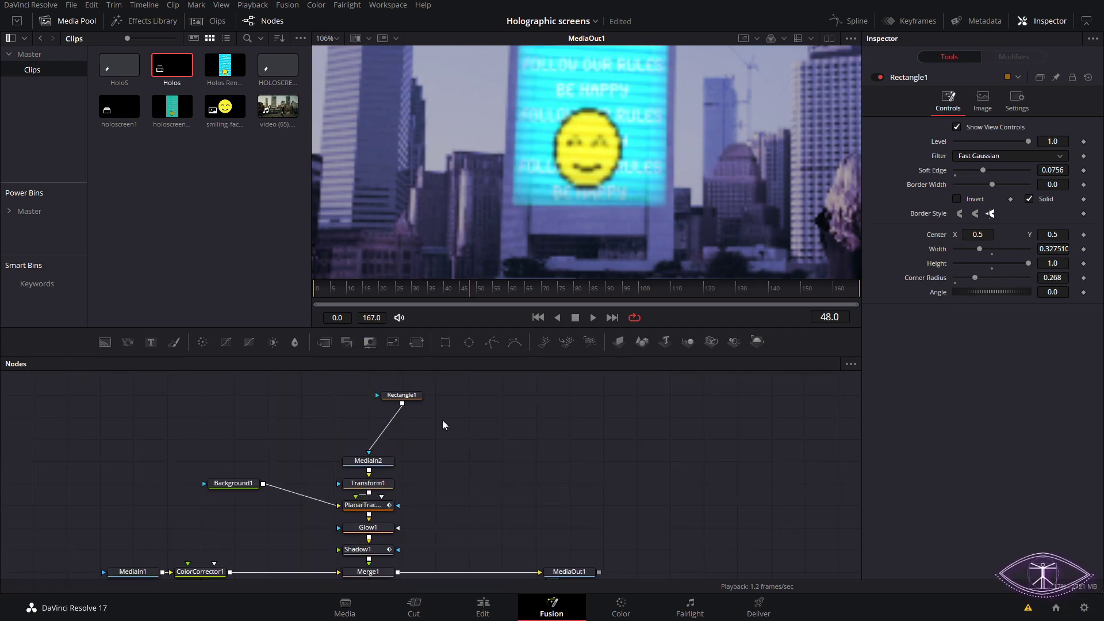
scroll(579, 161, "down", 3)
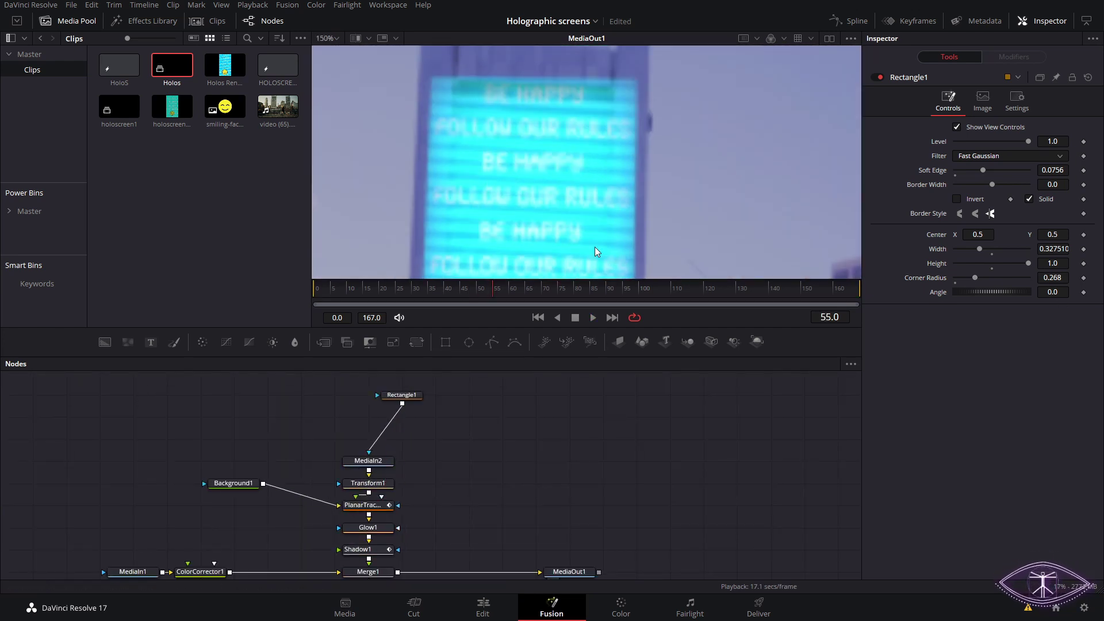
left_click_drag(983, 171, 958, 170)
left_click_drag(974, 277, 980, 277)
scroll(520, 64, "down", 3)
Play the composite from the start of the clip to review the rounded hologram.
left_click(318, 295)
key("space")
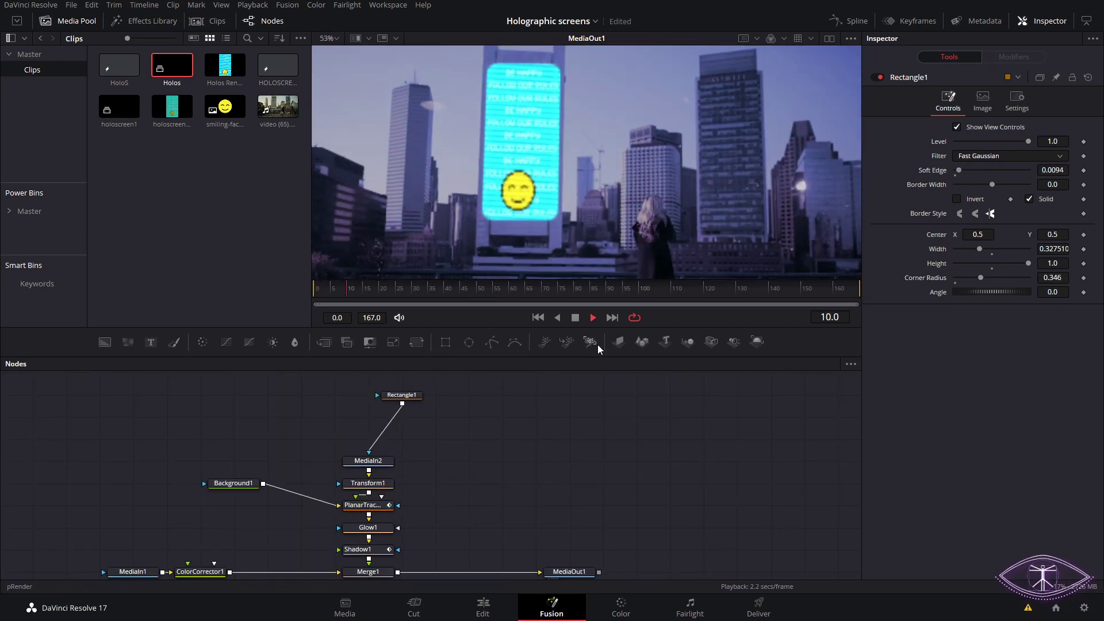
key("space")
scroll(630, 157, "down", 2)
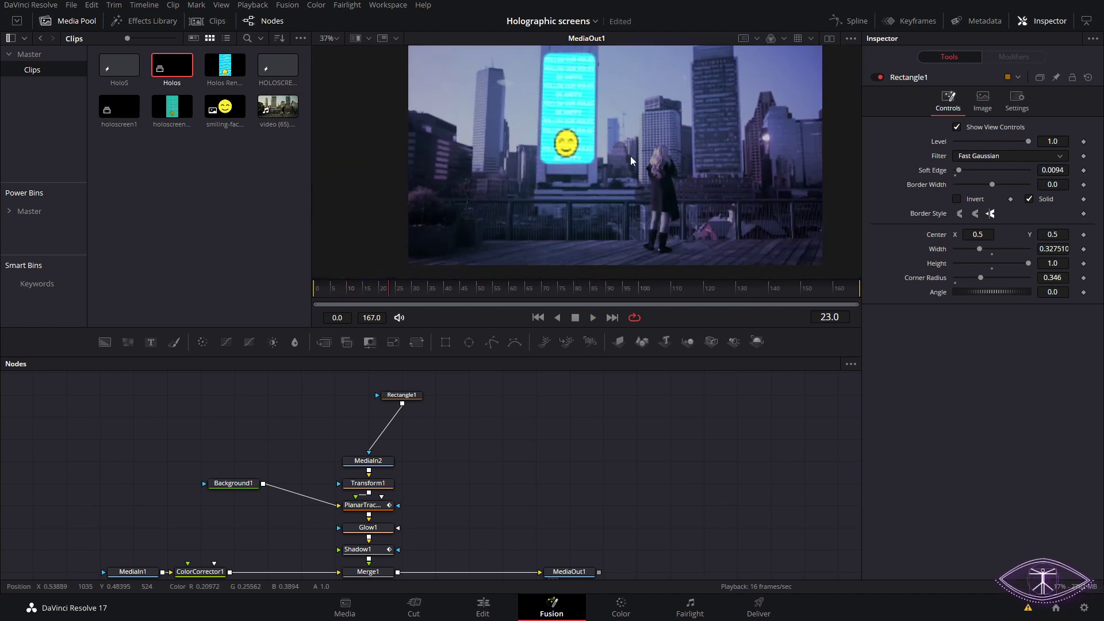
Select the background footage node MediaIn1.
left_click(147, 573)
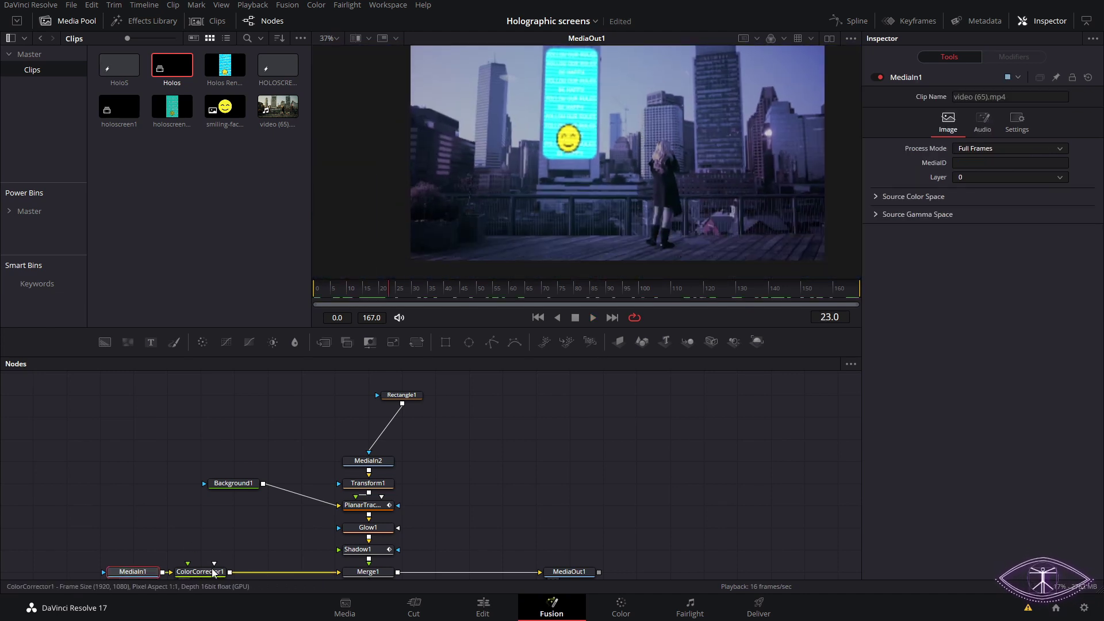